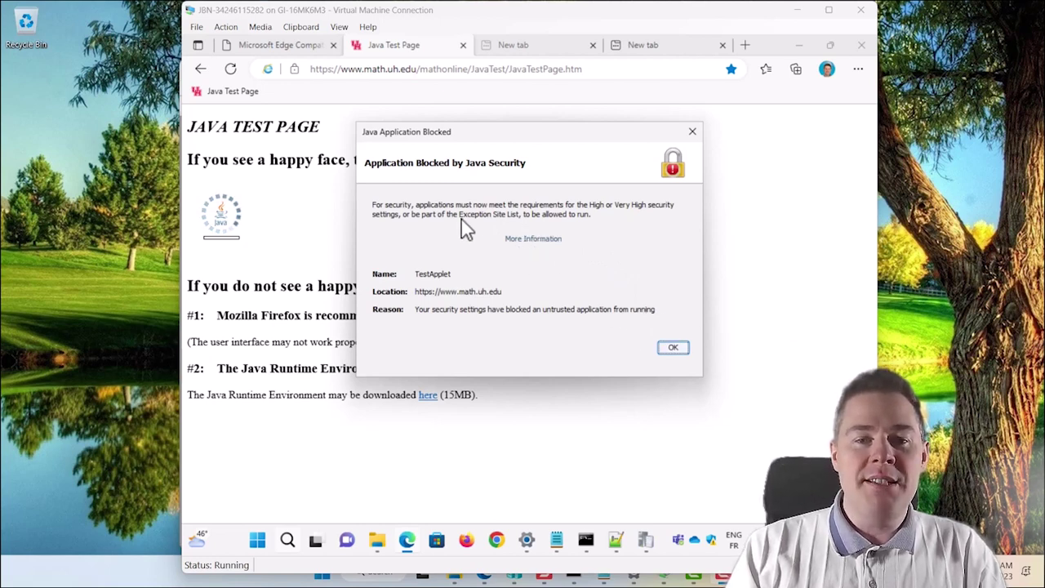
# Dismiss the Java Application Blocked warning so the Java Test Page shows the applet error
pyautogui.click(672, 350)
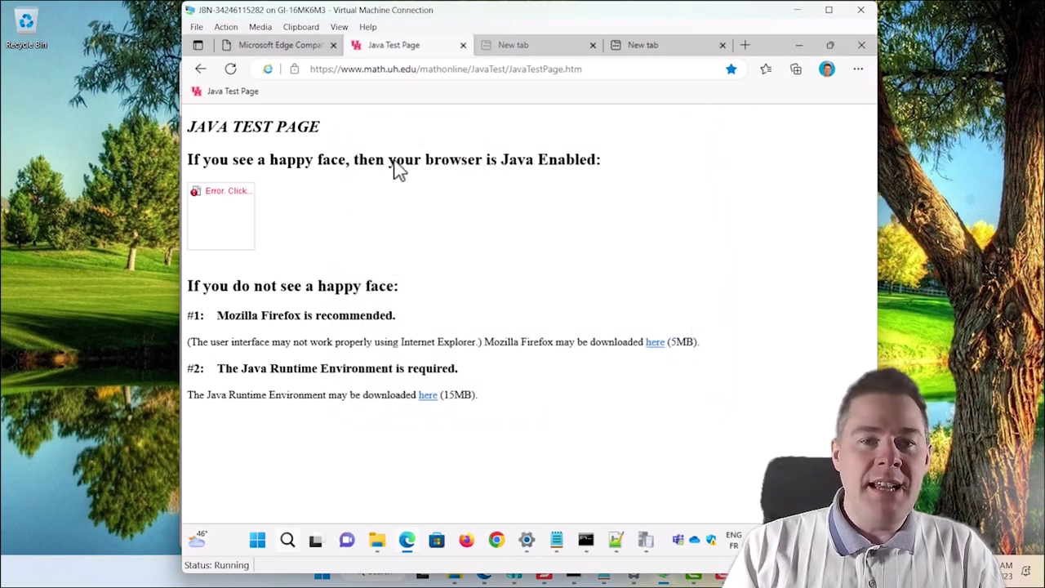
# Check the test site's domain, then search 'java' in Start and launch Configure Java
pyautogui.moveTo(417, 70); pyautogui.dragTo(301, 67)
pyautogui.hotkey('ctrl', 'c')
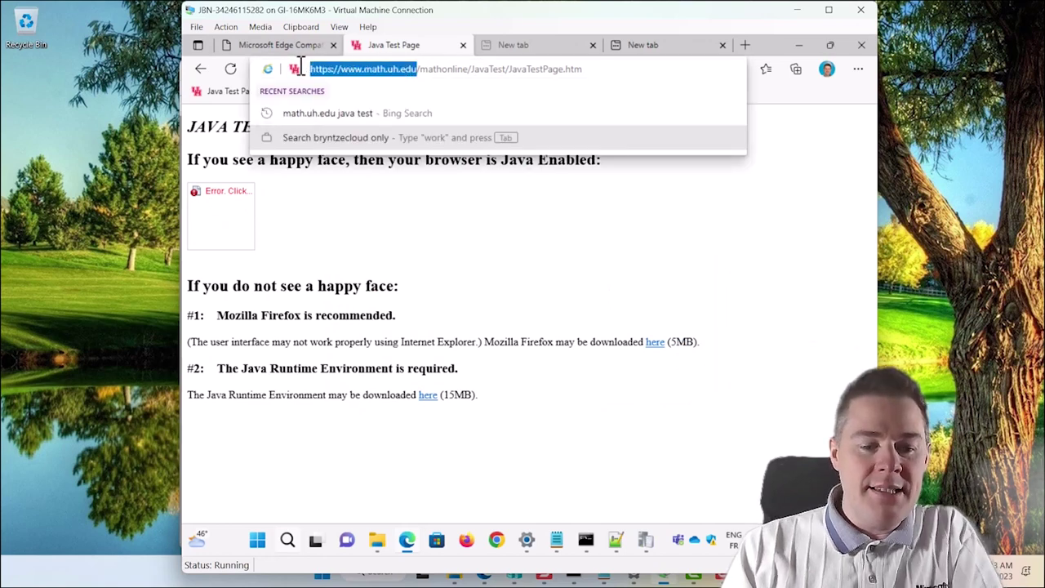
pyautogui.click(452, 238)
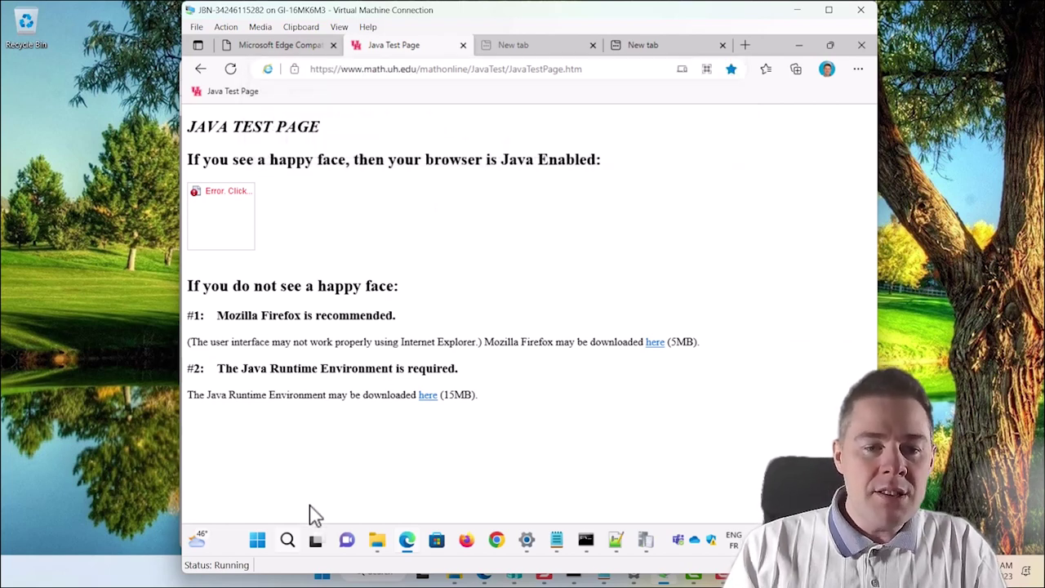
pyautogui.click(257, 540)
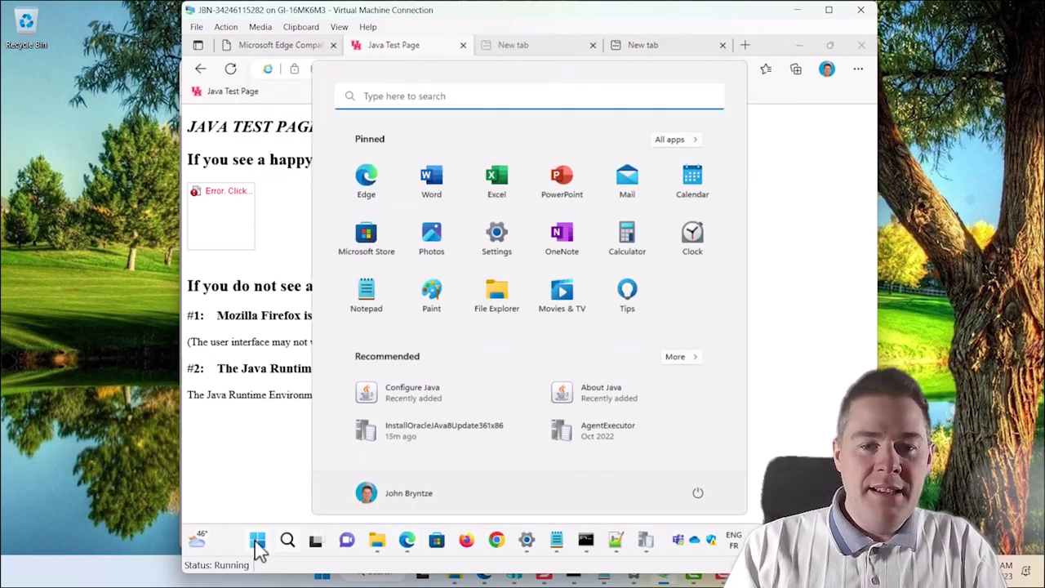
pyautogui.write('java')
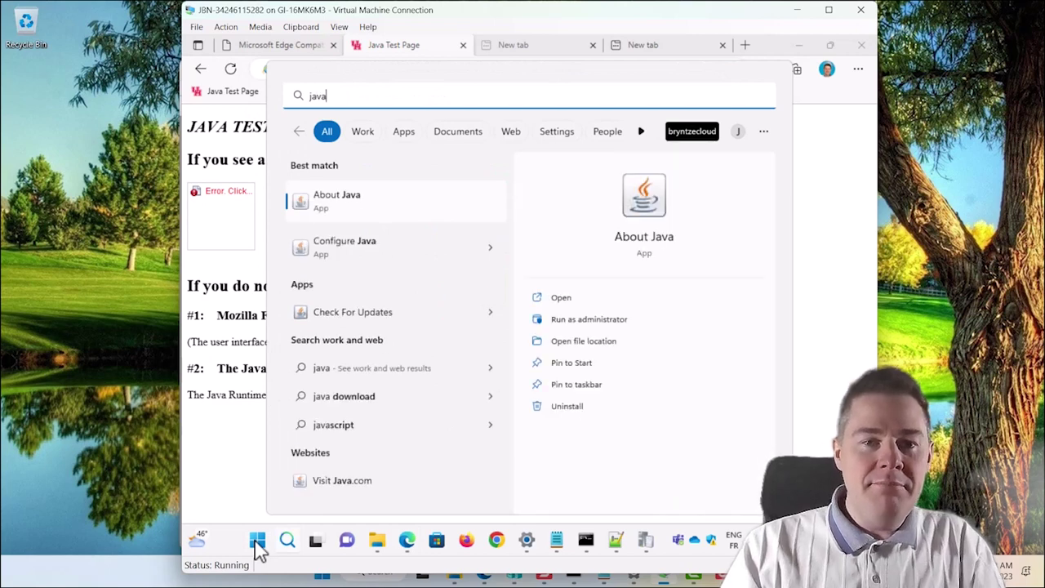
pyautogui.click(334, 250)
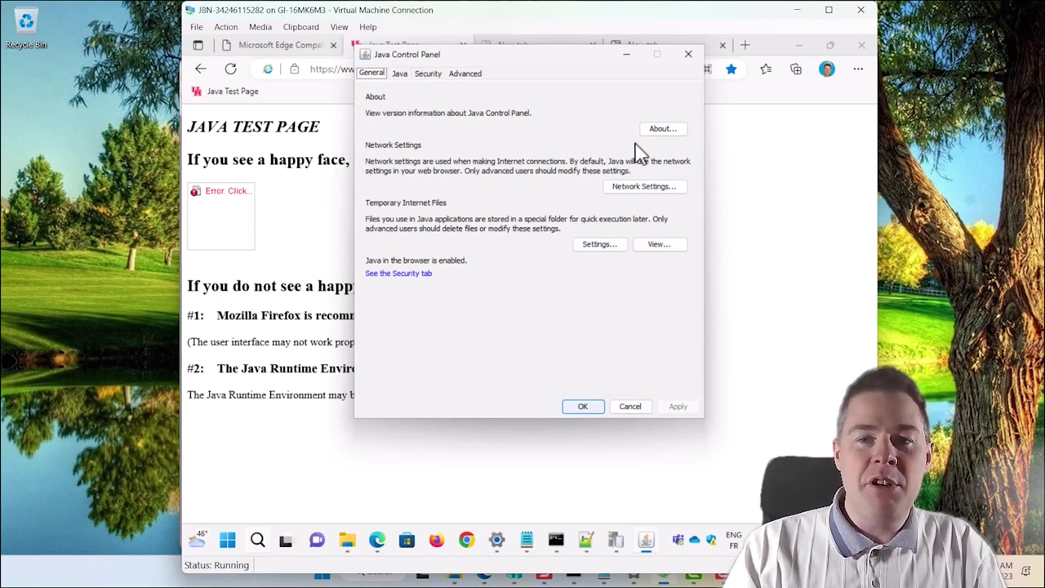
pyautogui.click(661, 131)
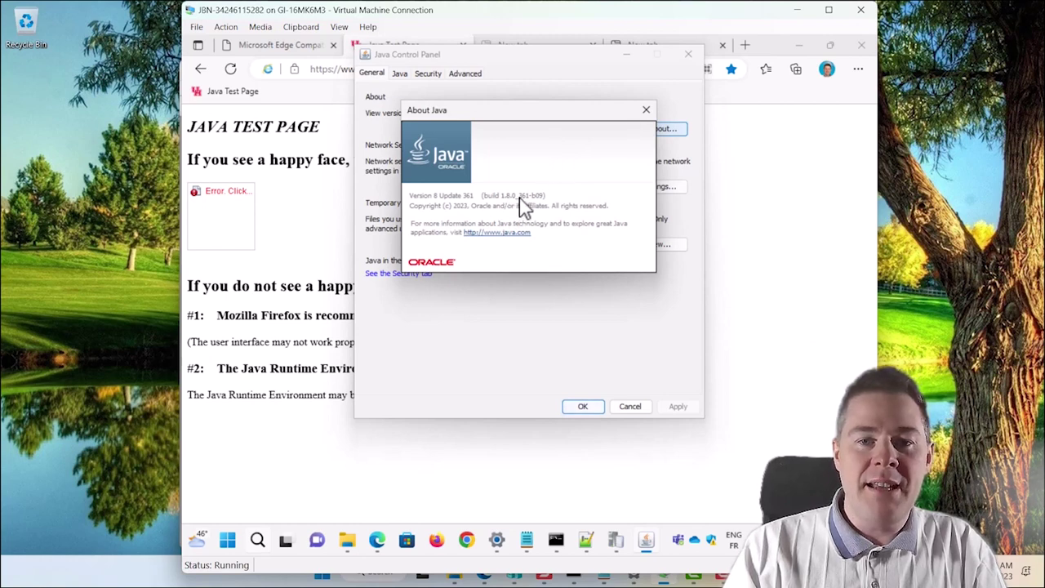
pyautogui.click(646, 110)
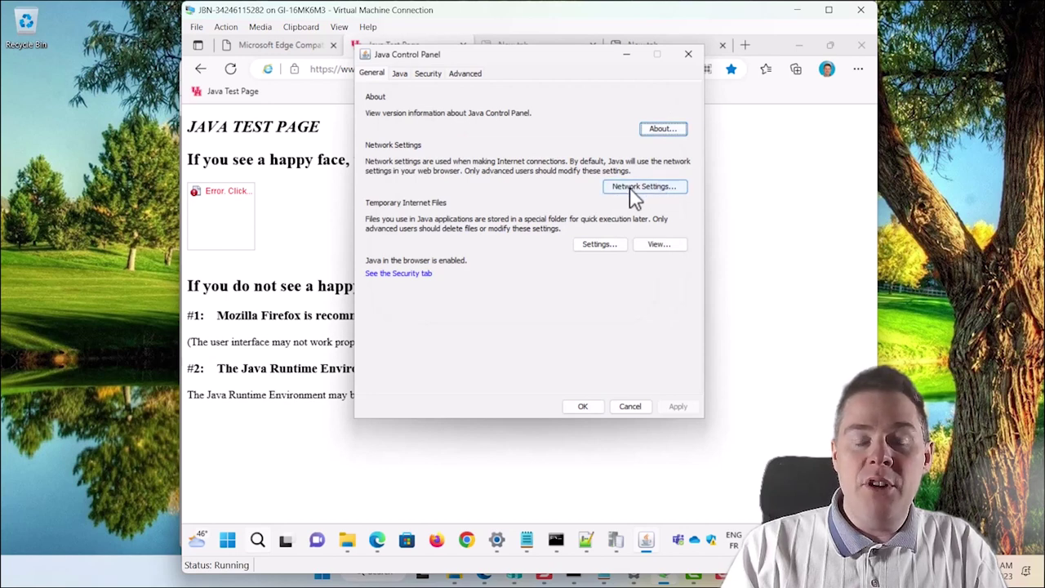
pyautogui.click(635, 189)
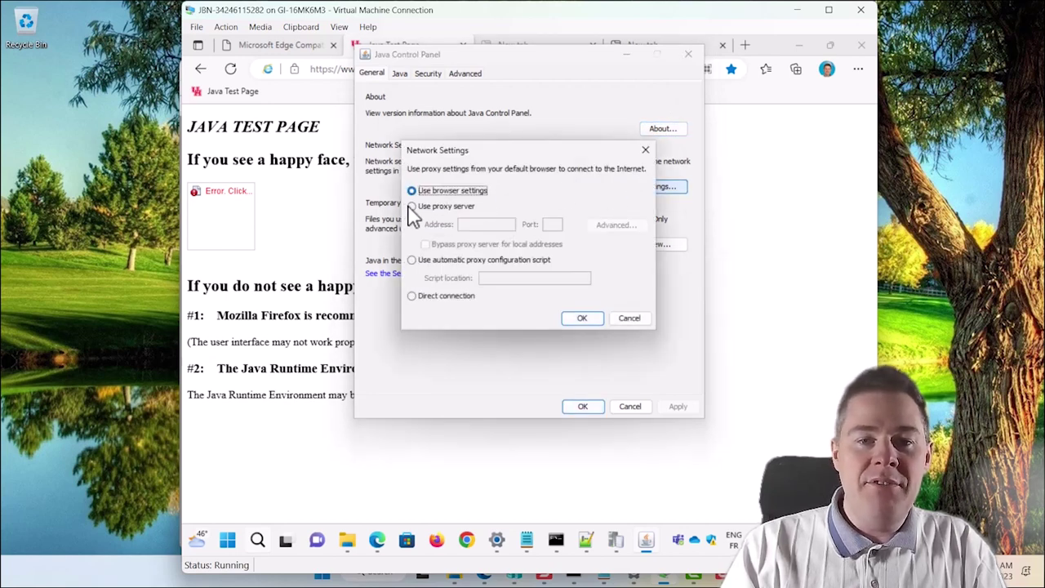
pyautogui.click(628, 317)
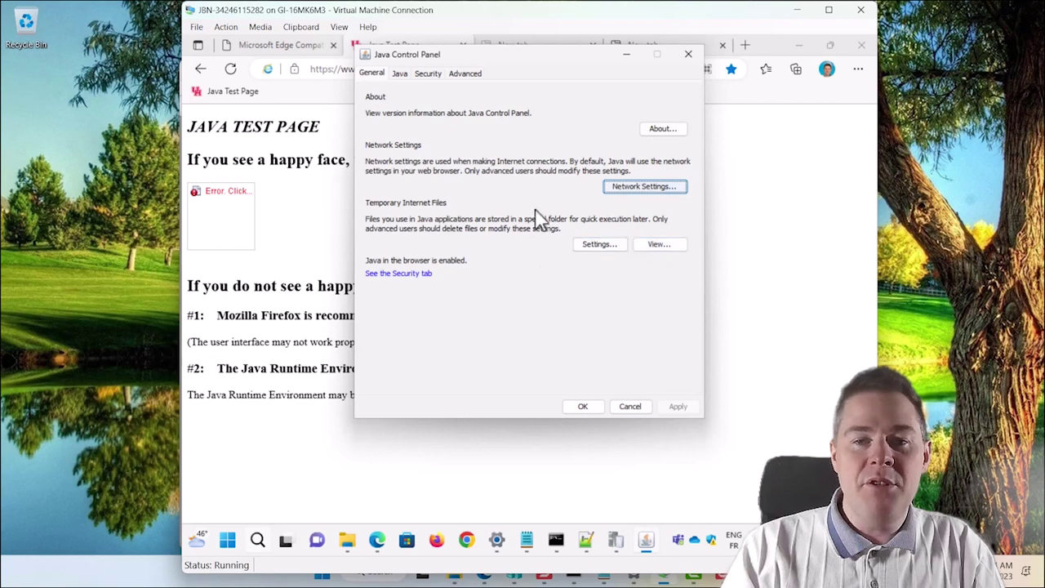
# Check the system JRE 1.8.0_361 runtime entry without changes, then return to the Security tab
pyautogui.click(402, 278)
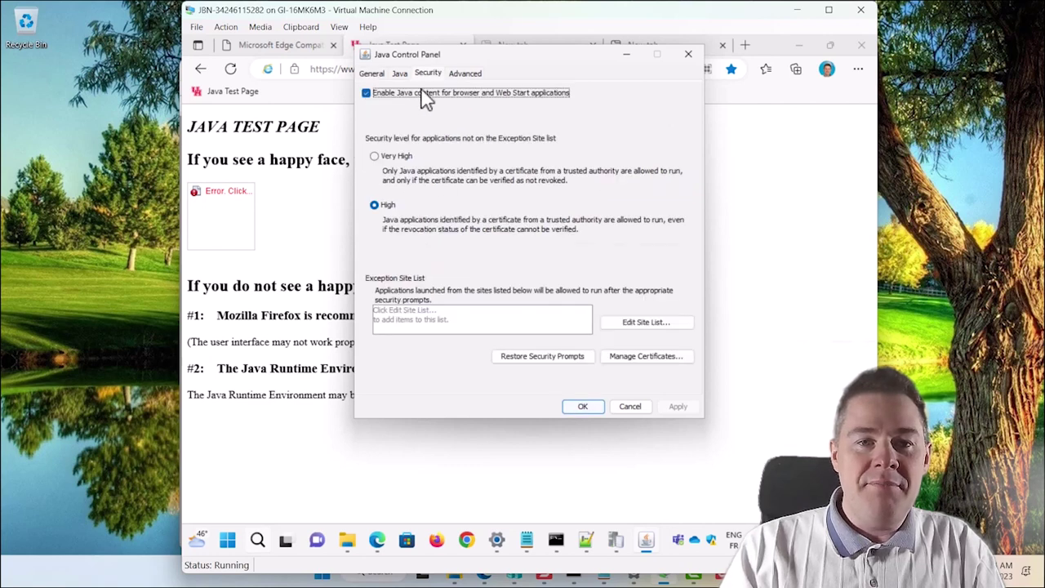
pyautogui.click(401, 79)
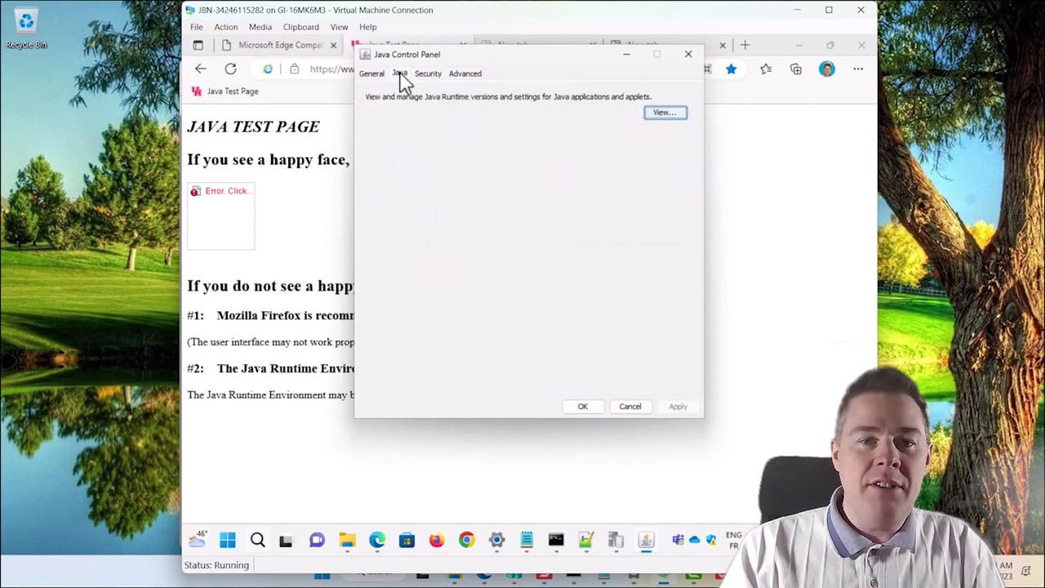
pyautogui.click(664, 113)
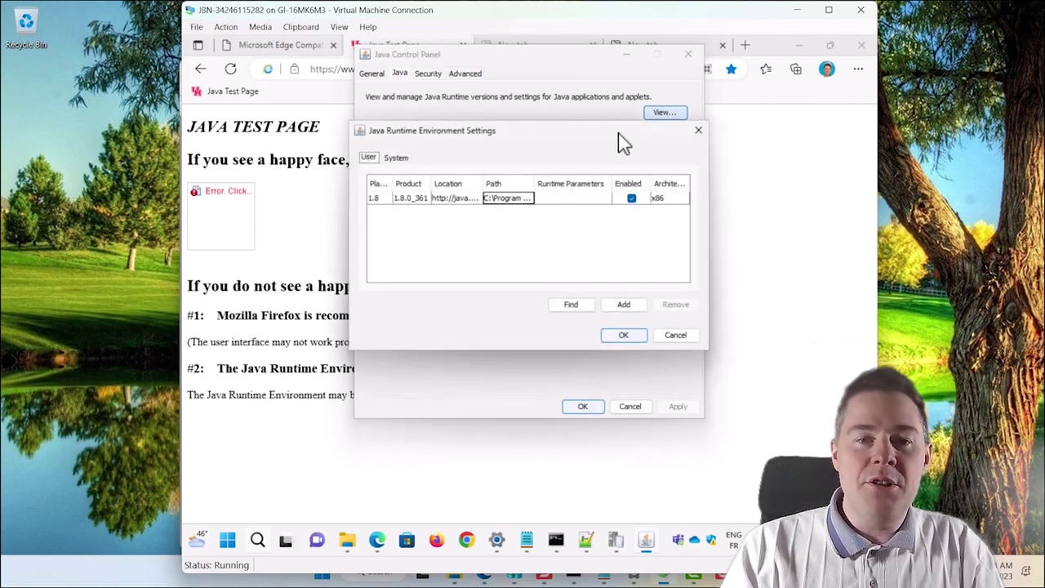
pyautogui.click(397, 159)
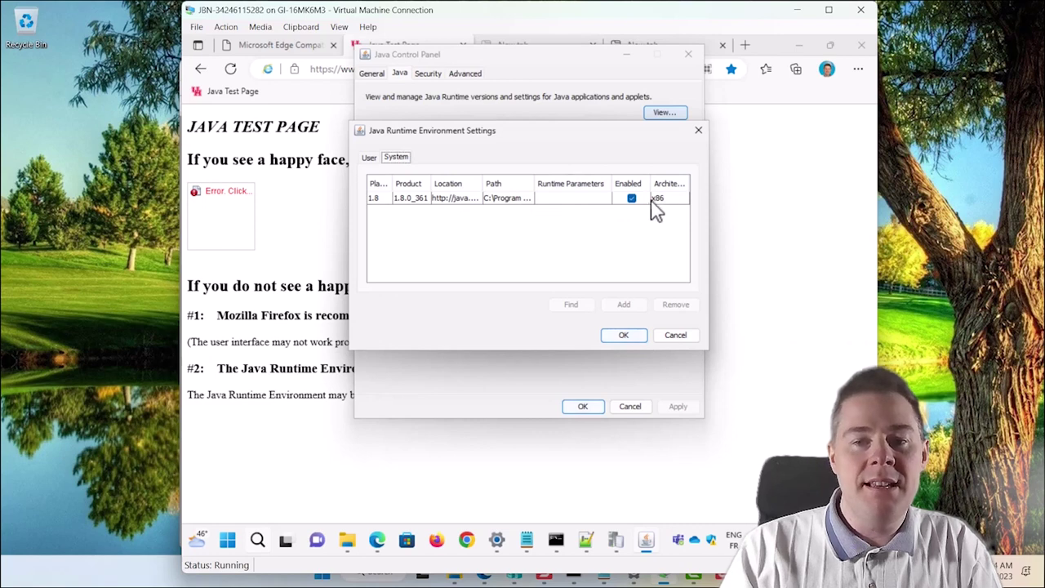
pyautogui.click(675, 335)
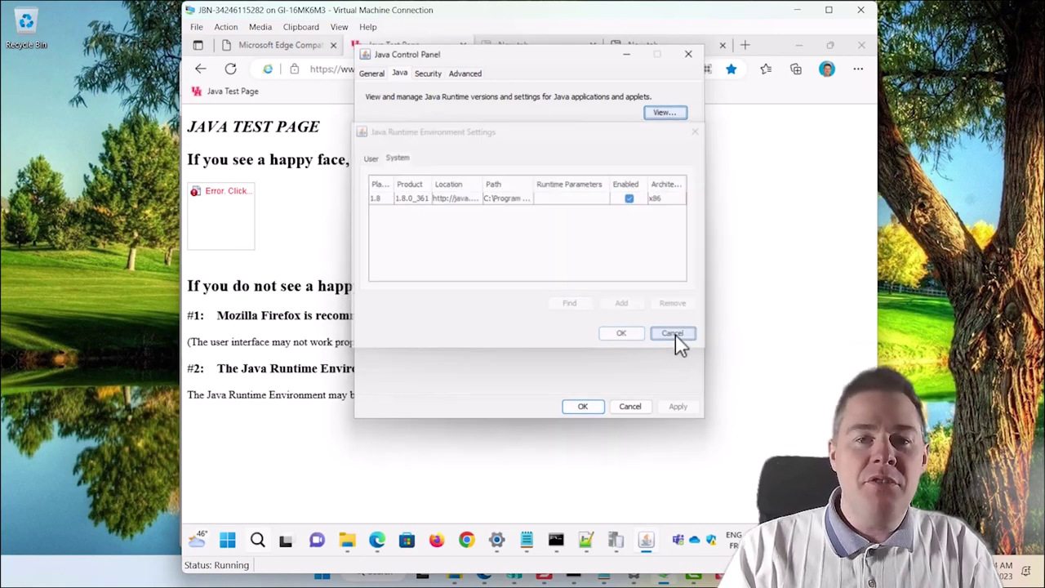
pyautogui.click(427, 75)
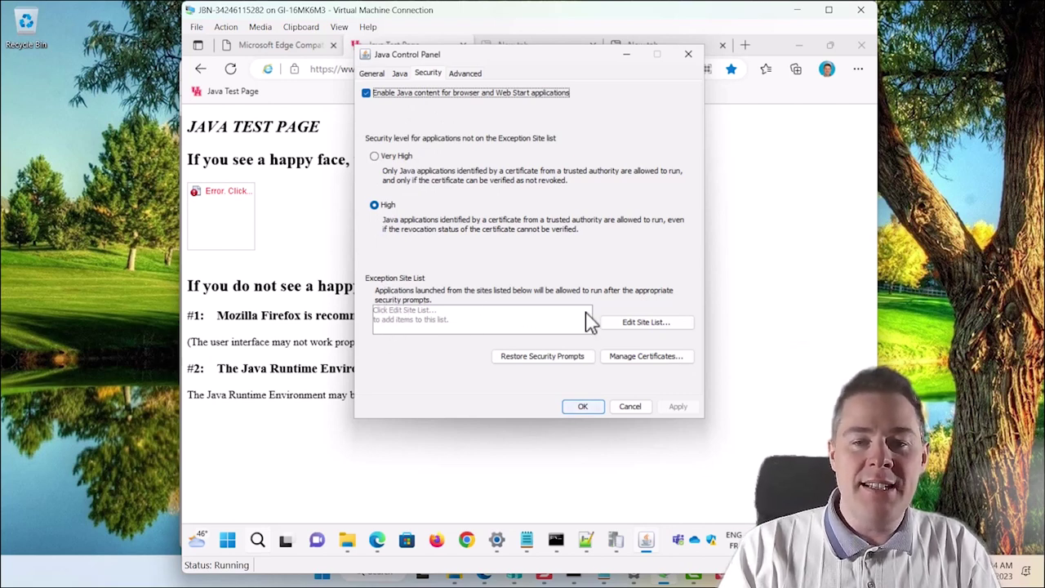
pyautogui.click(629, 327)
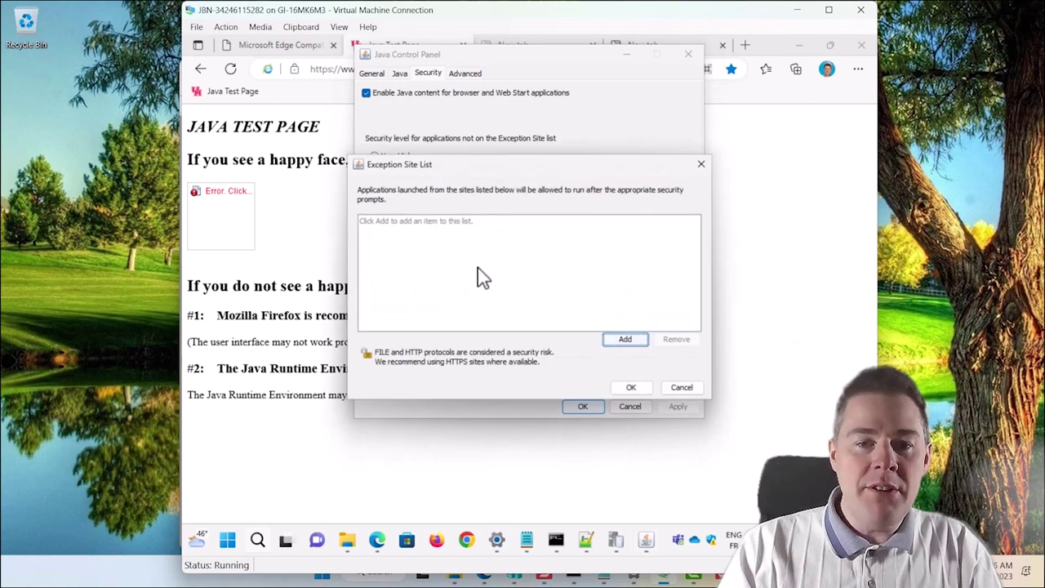
pyautogui.click(615, 337)
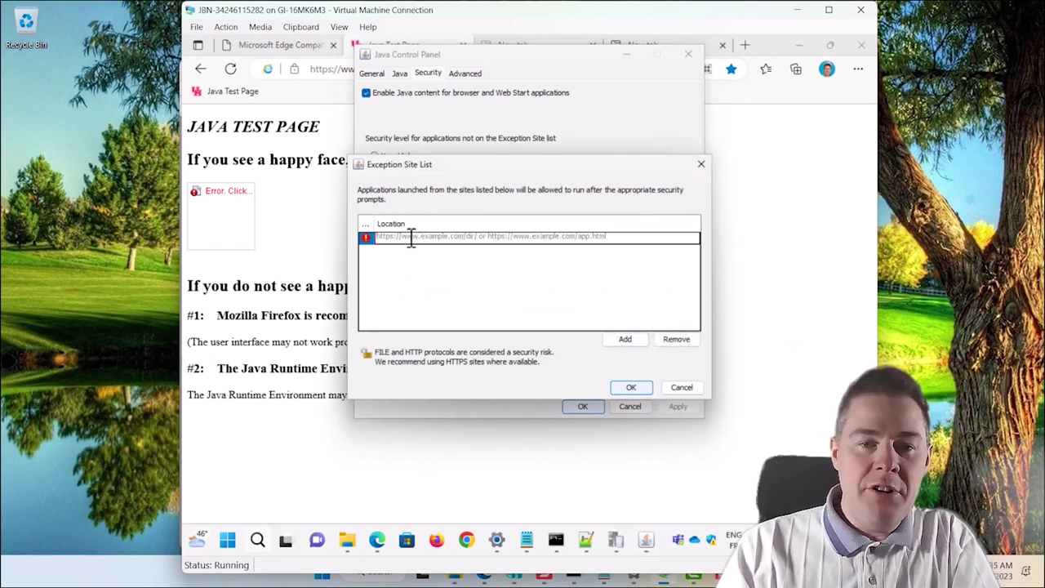
pyautogui.hotkey('ctrl', 'v')
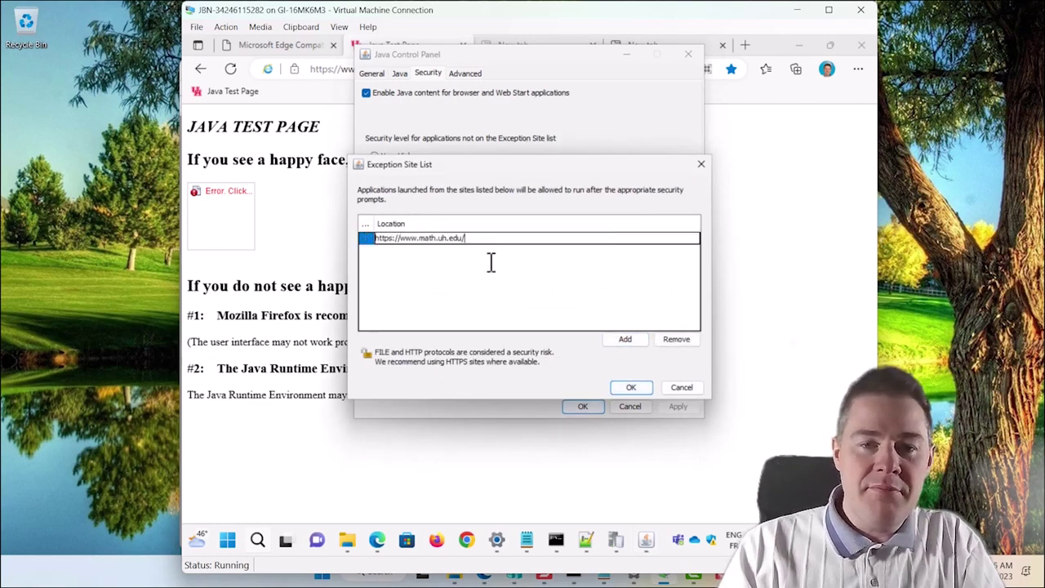
pyautogui.click(626, 341)
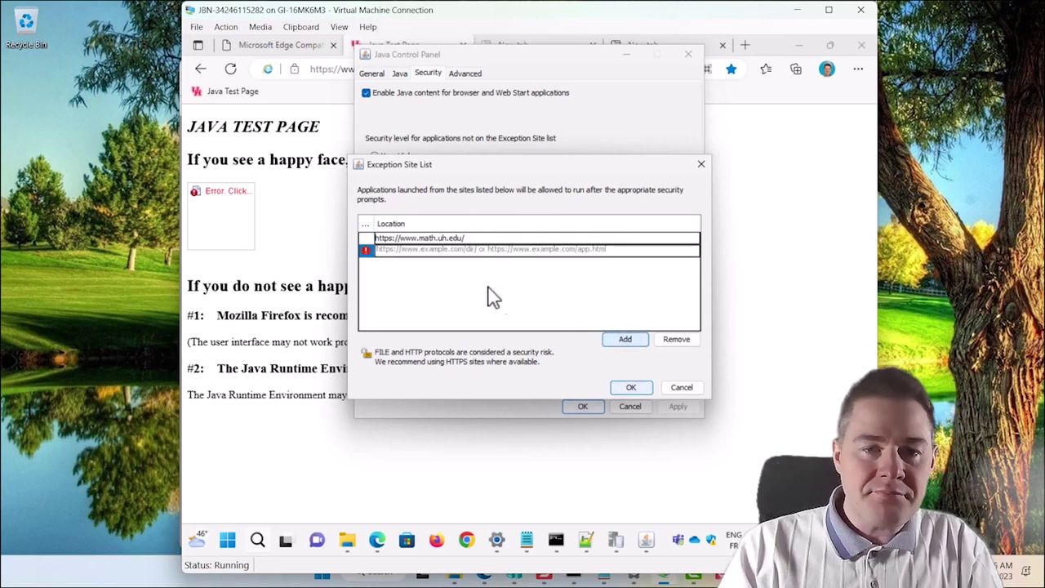
pyautogui.click(629, 388)
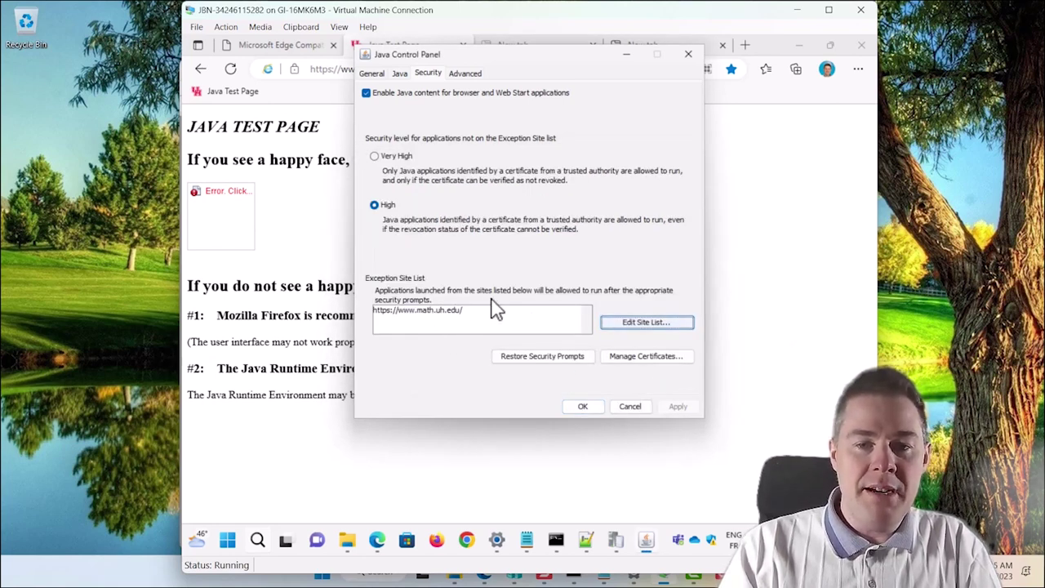
# Close the Java Control Panel, restart Edge, open the Java Test Page bookmark and run the applet
pyautogui.click(582, 406)
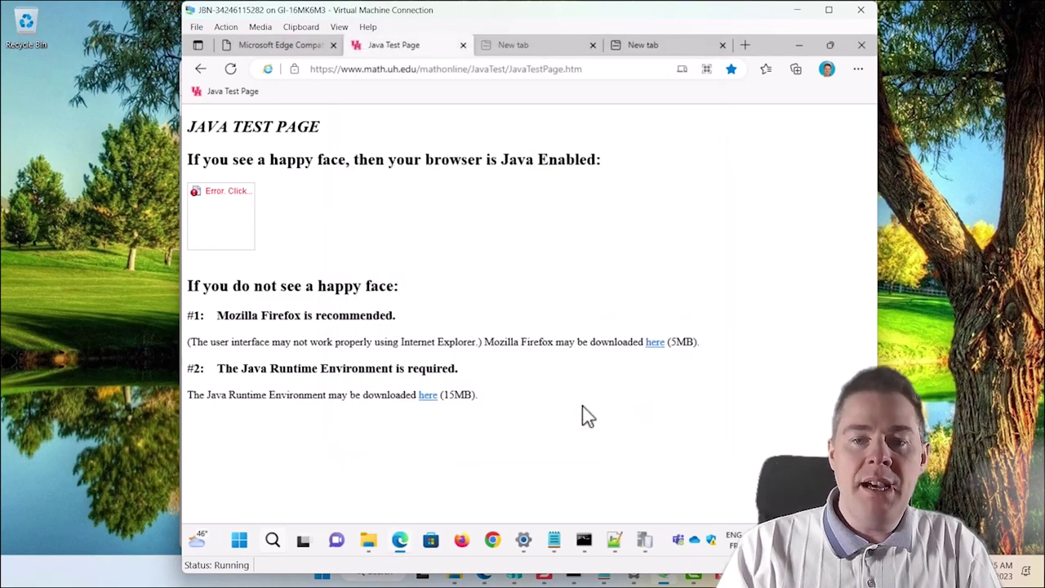
pyautogui.click(231, 70)
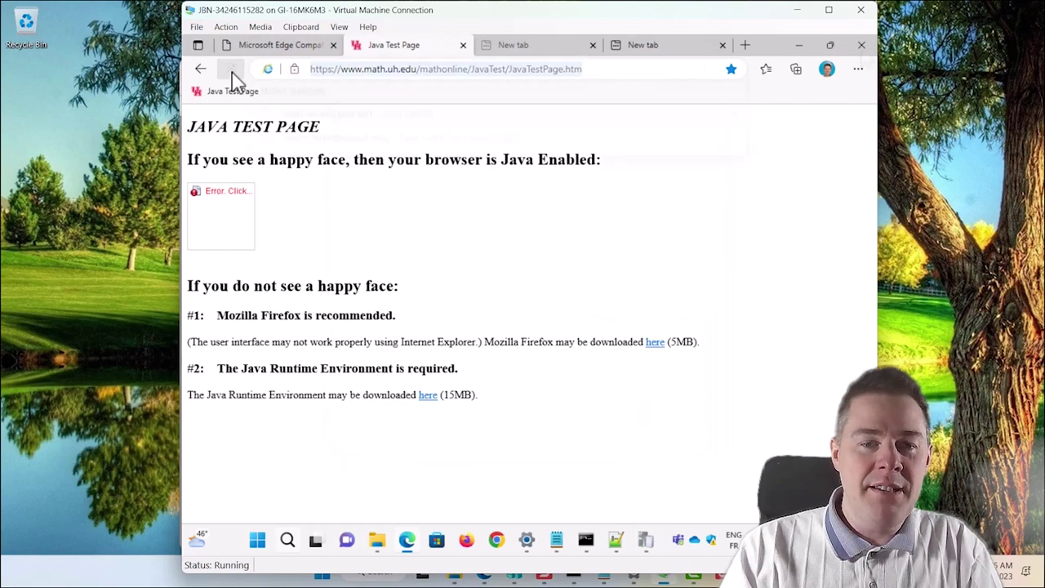
pyautogui.click(861, 45)
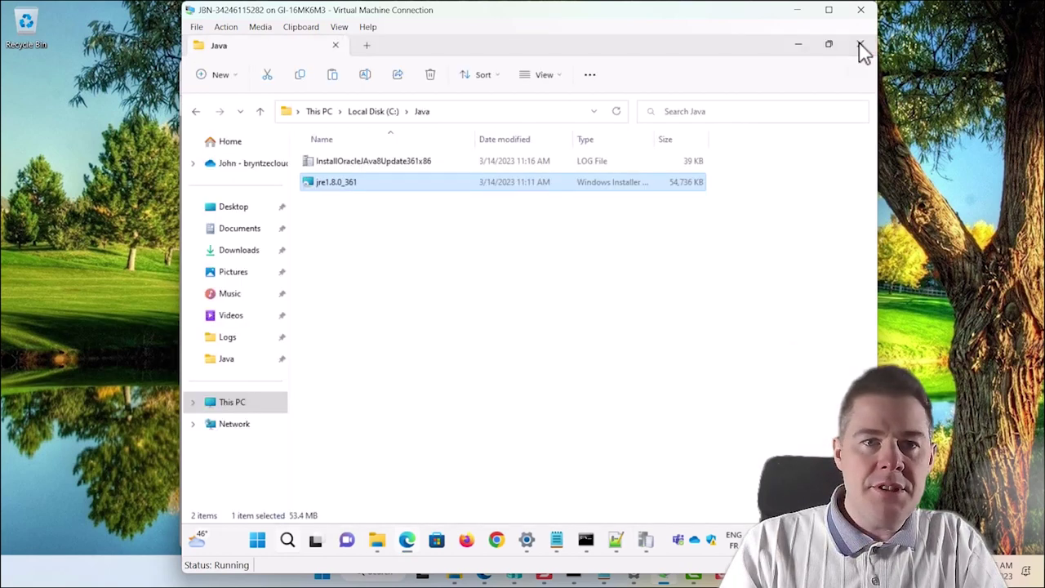
pyautogui.click(409, 542)
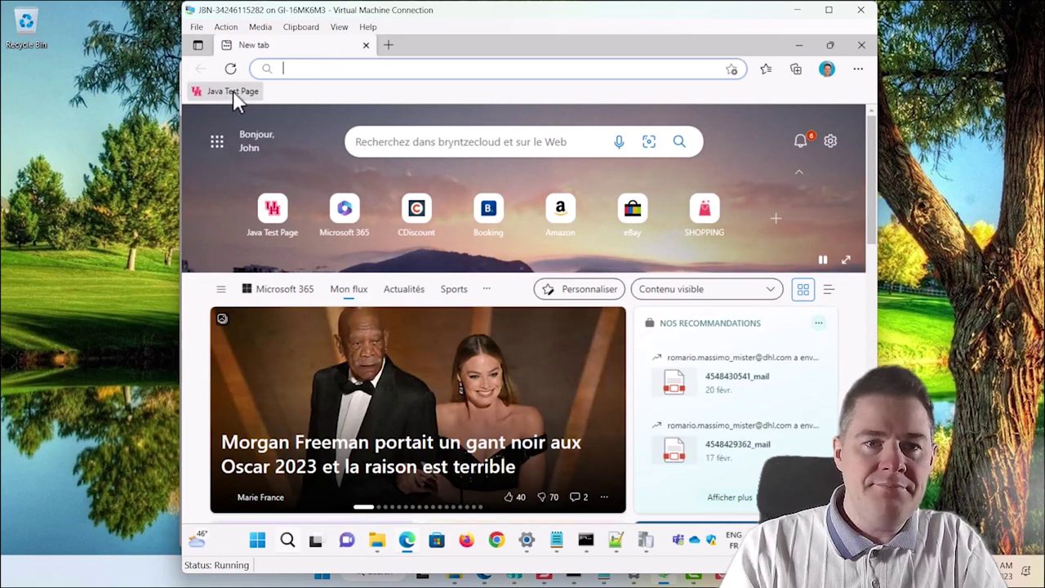
pyautogui.click(236, 93)
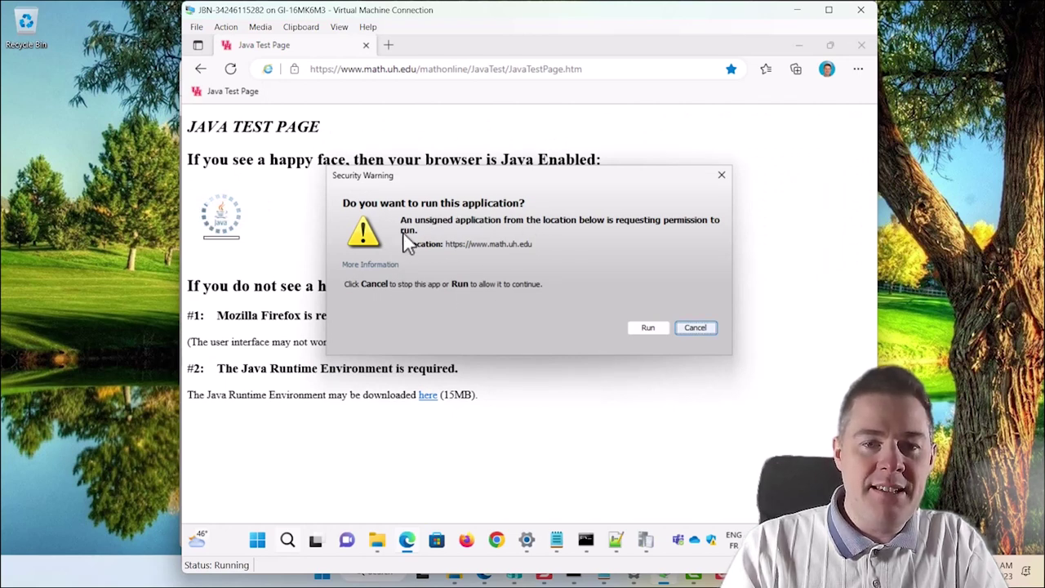
pyautogui.click(646, 327)
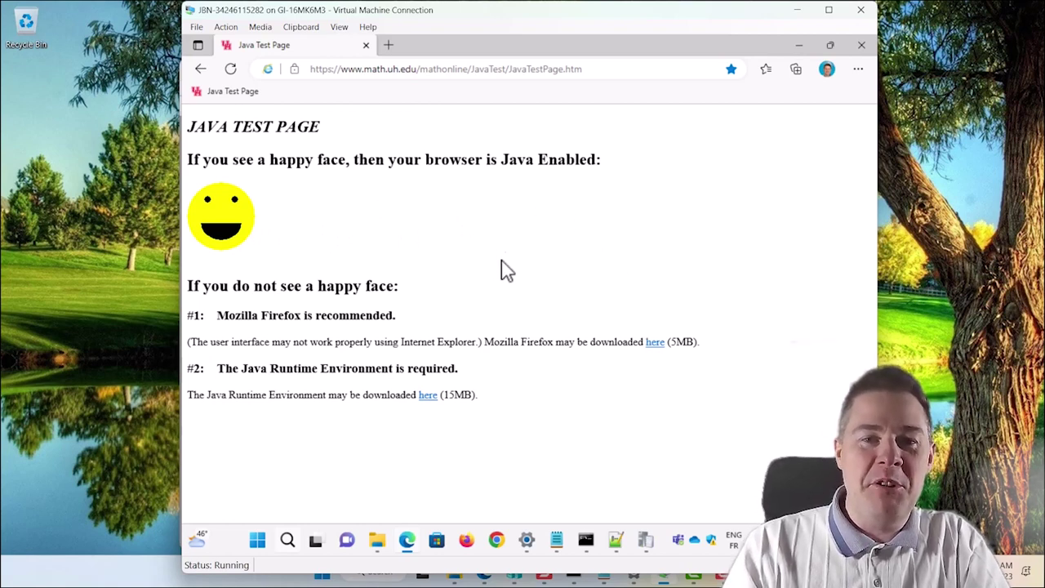
pyautogui.click(260, 543)
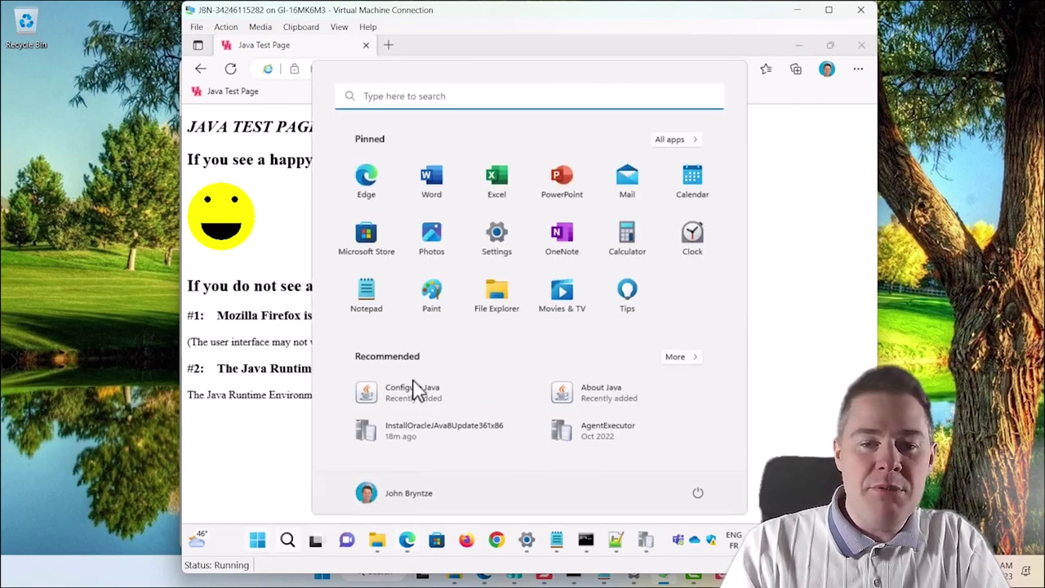
pyautogui.click(412, 405)
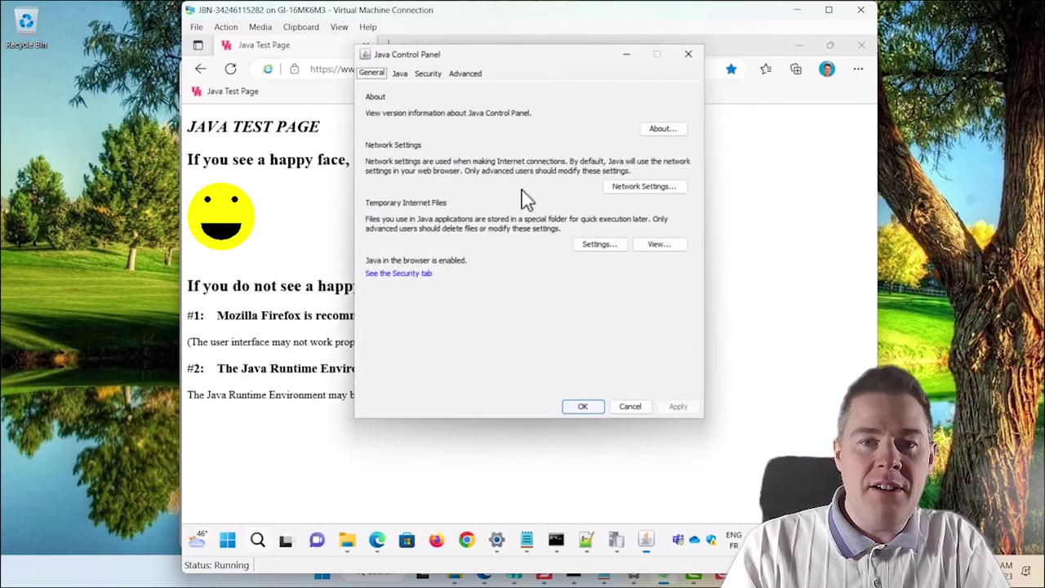
pyautogui.click(428, 76)
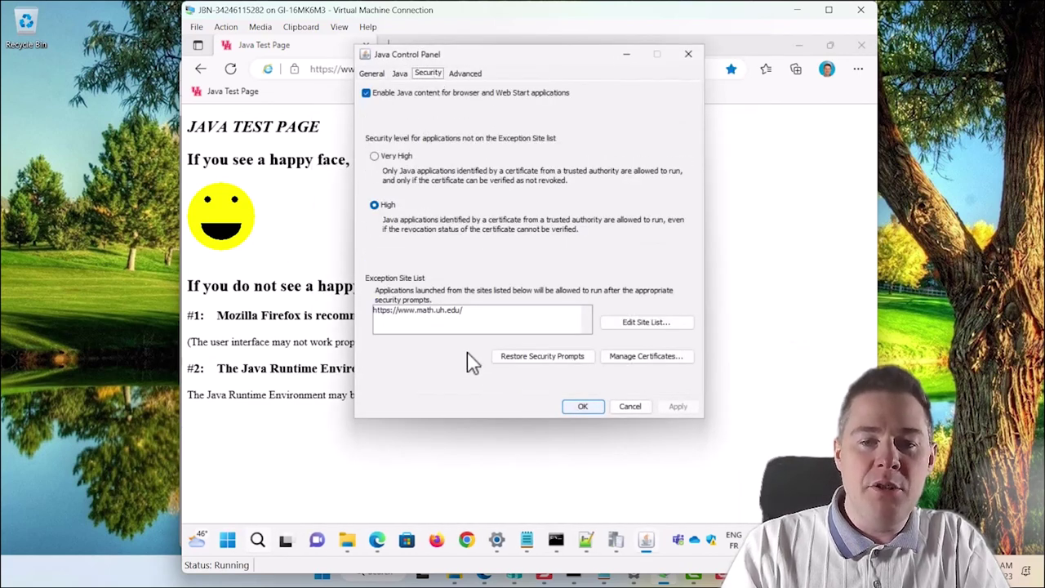
pyautogui.click(654, 324)
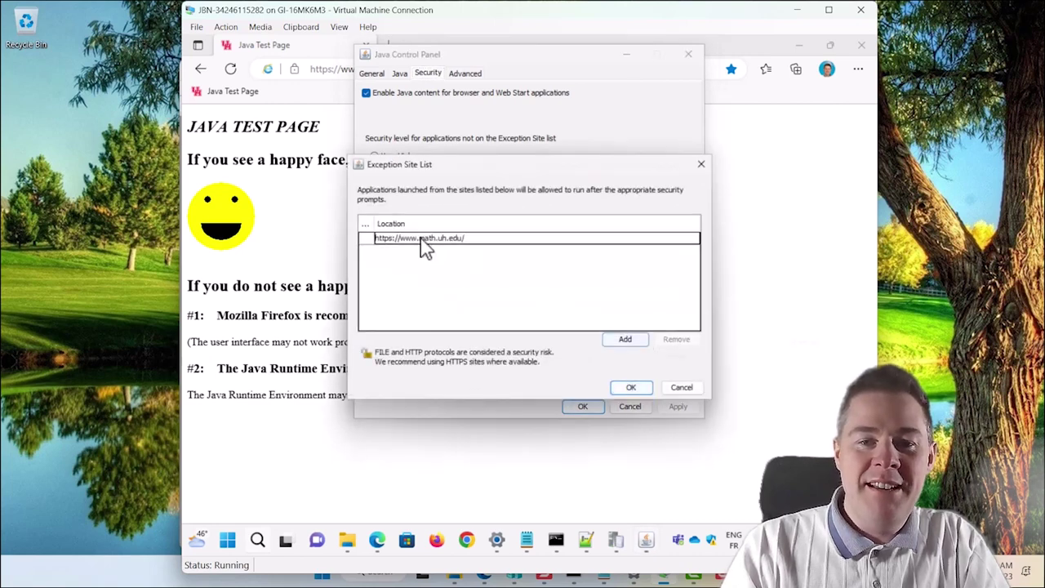
pyautogui.press('Return')
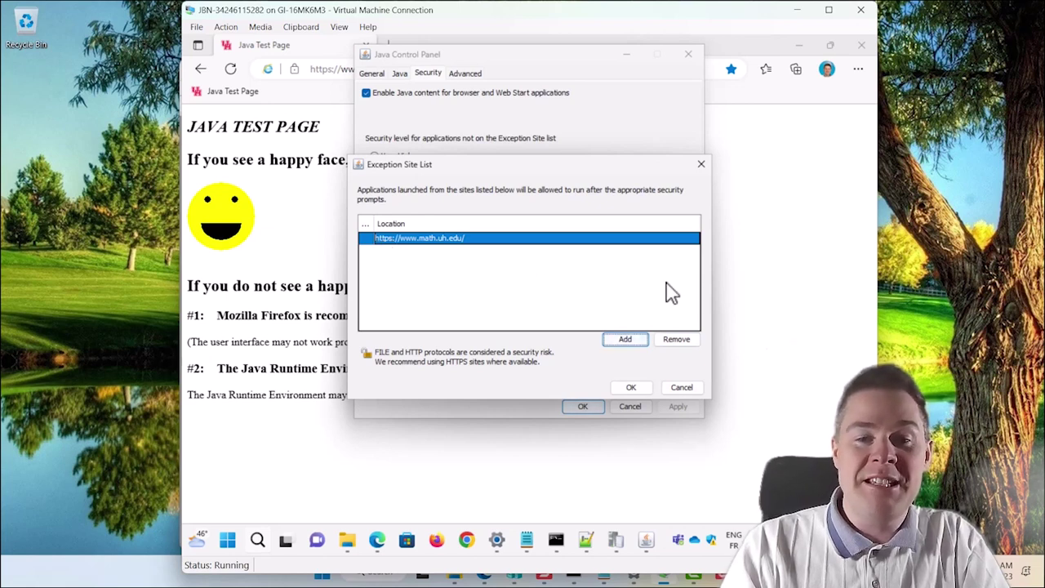
pyautogui.click(677, 339)
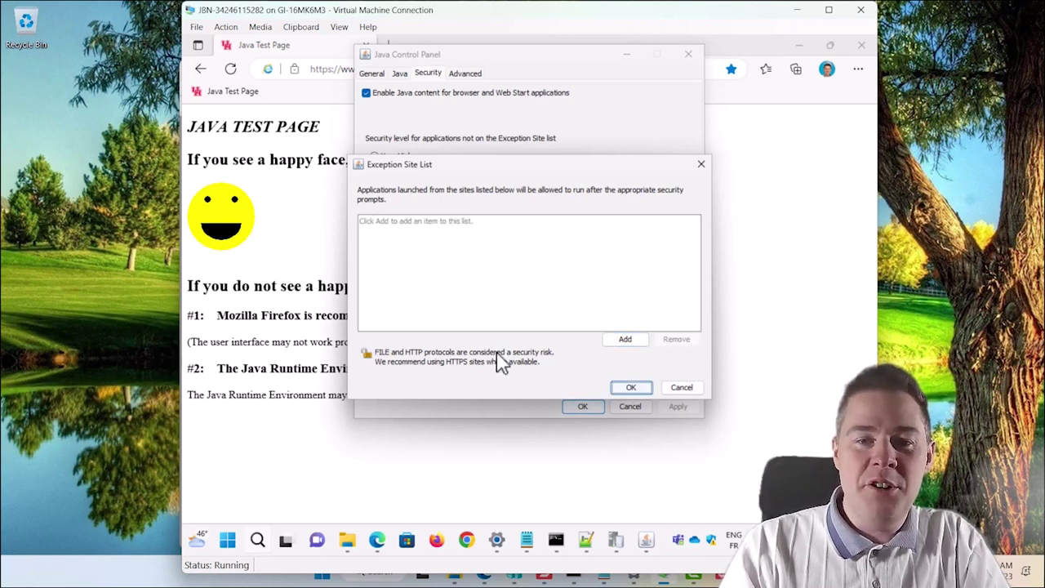
pyautogui.click(632, 389)
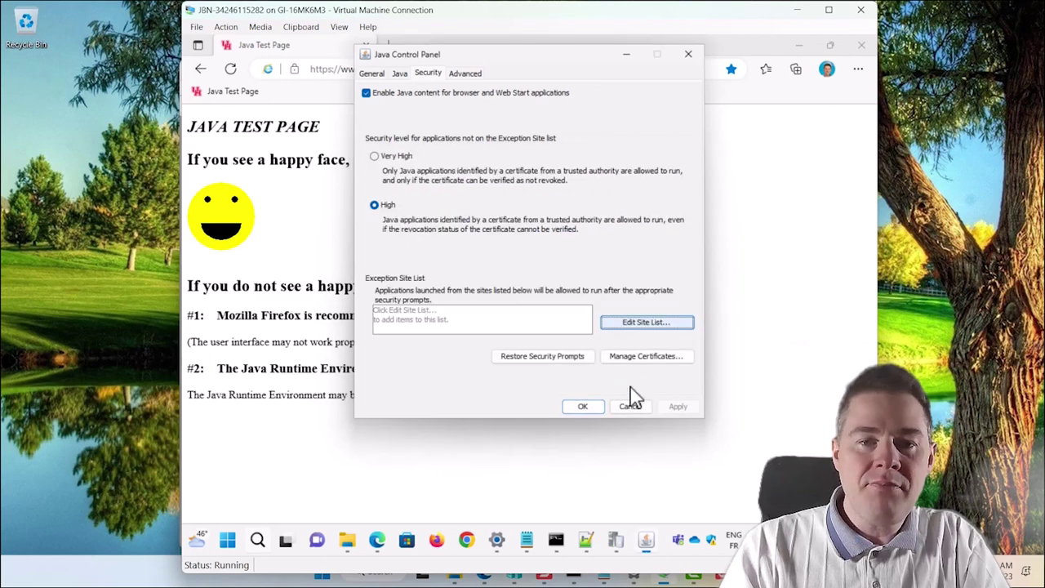
pyautogui.click(582, 406)
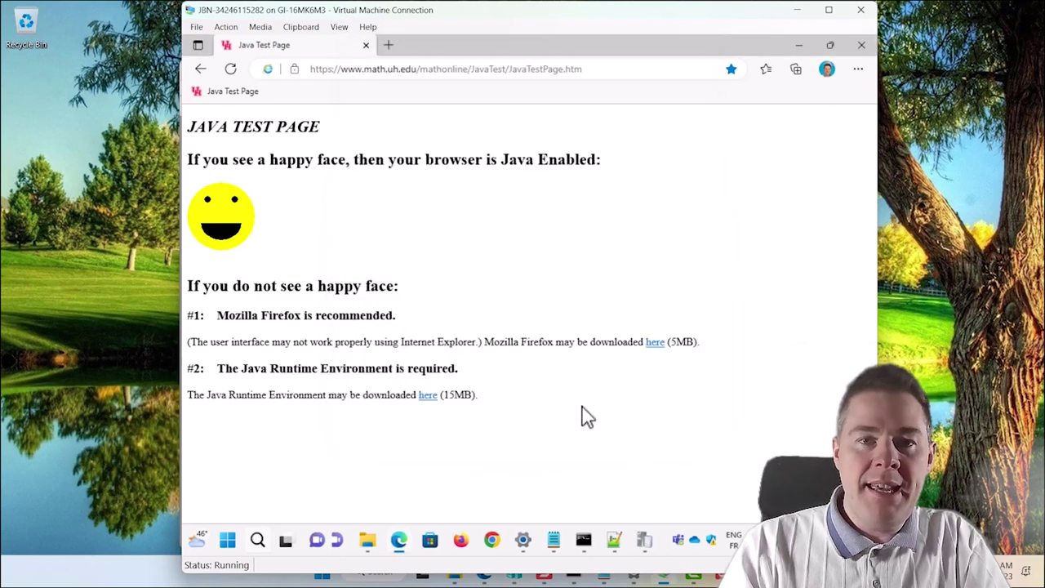
# Restart Edge, reload the Java Test Page favorite, and dismiss the blocked-application warning
pyautogui.click(864, 48)
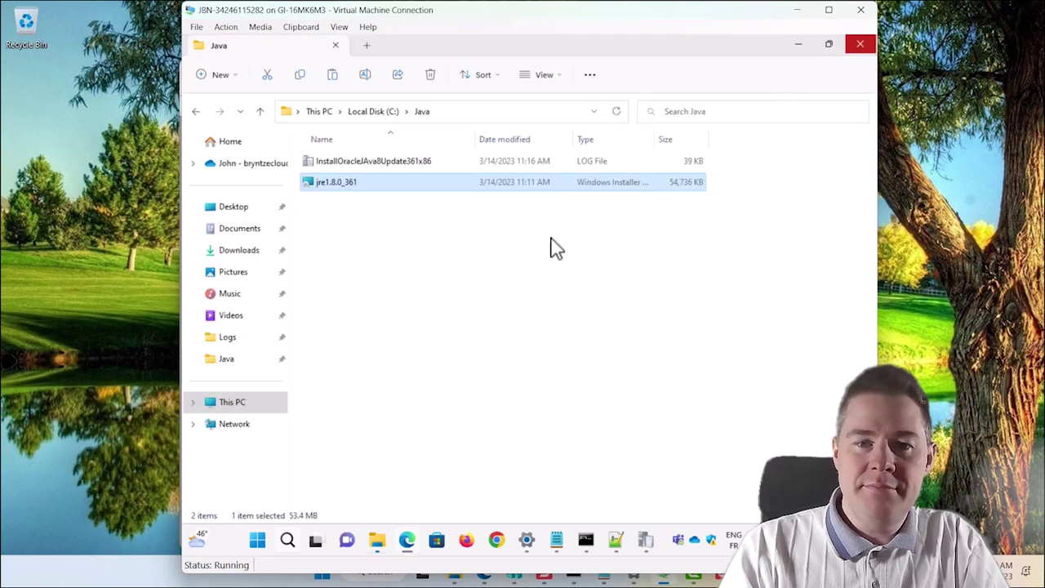
pyautogui.click(407, 541)
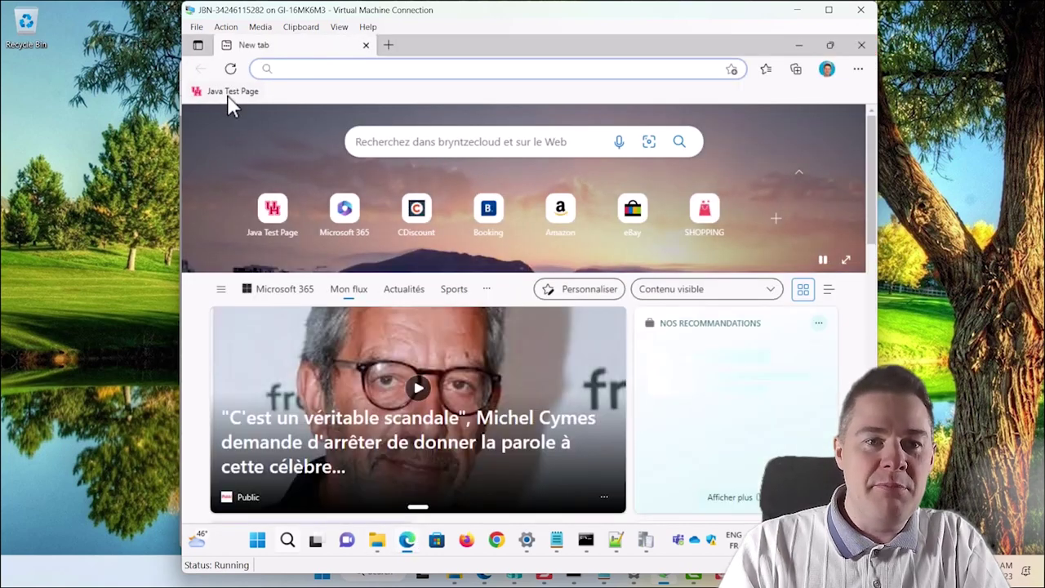
pyautogui.click(230, 97)
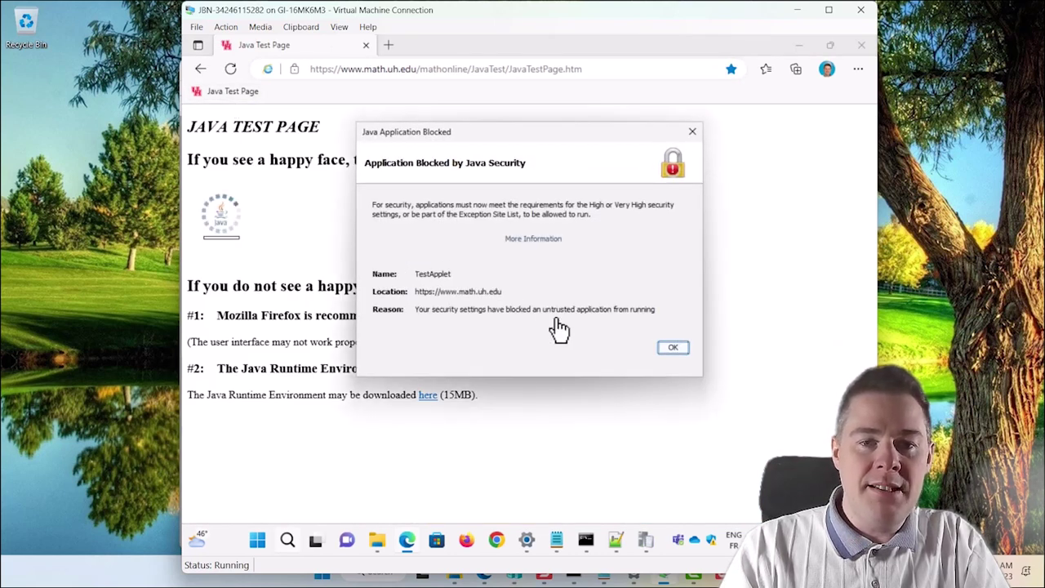
pyautogui.click(672, 348)
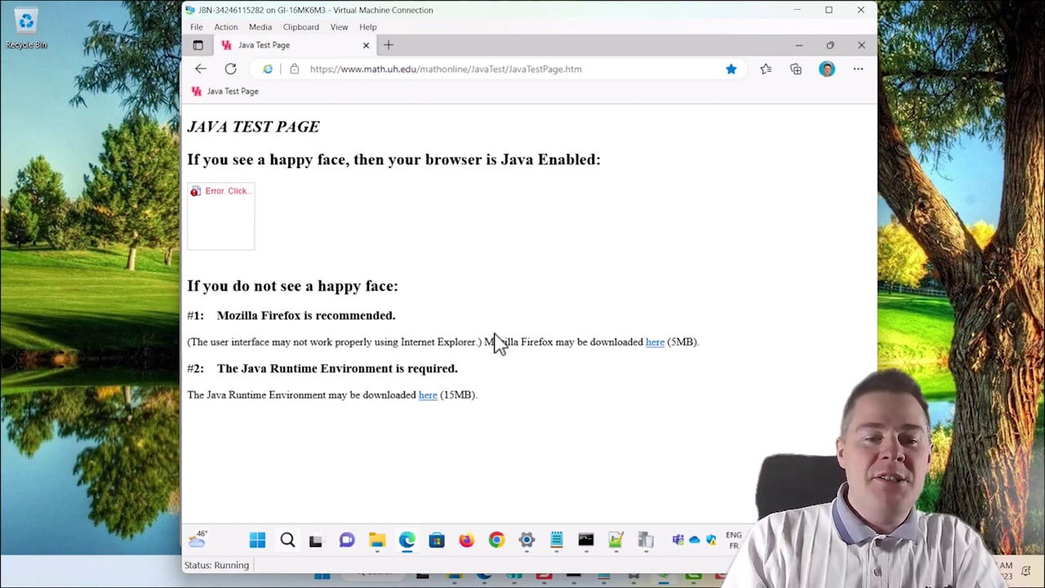
# Launch a blank Notepad document with notepad.exe from the Start menu
pyautogui.click(257, 540)
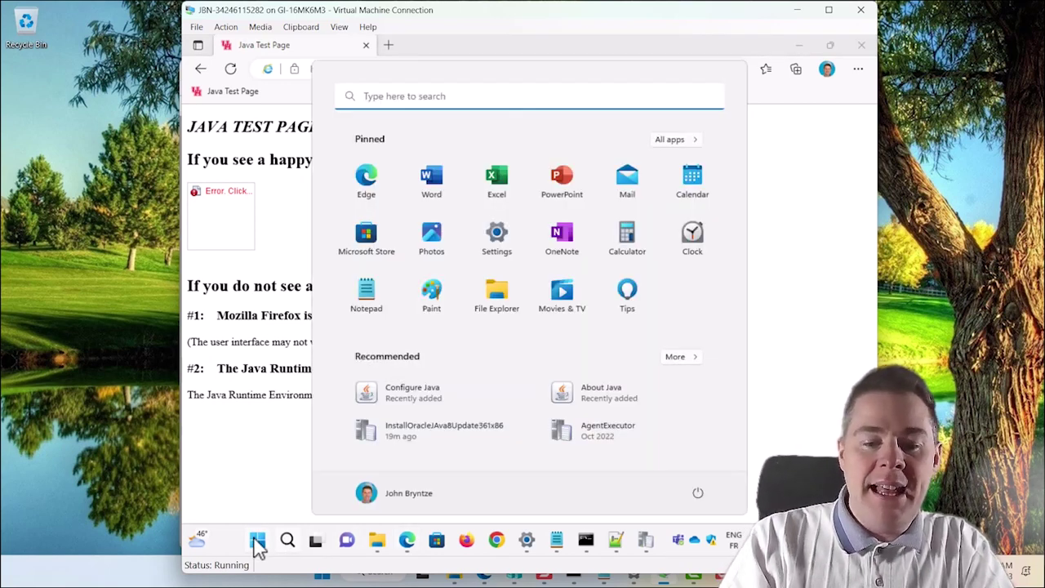
pyautogui.write('notepad.')
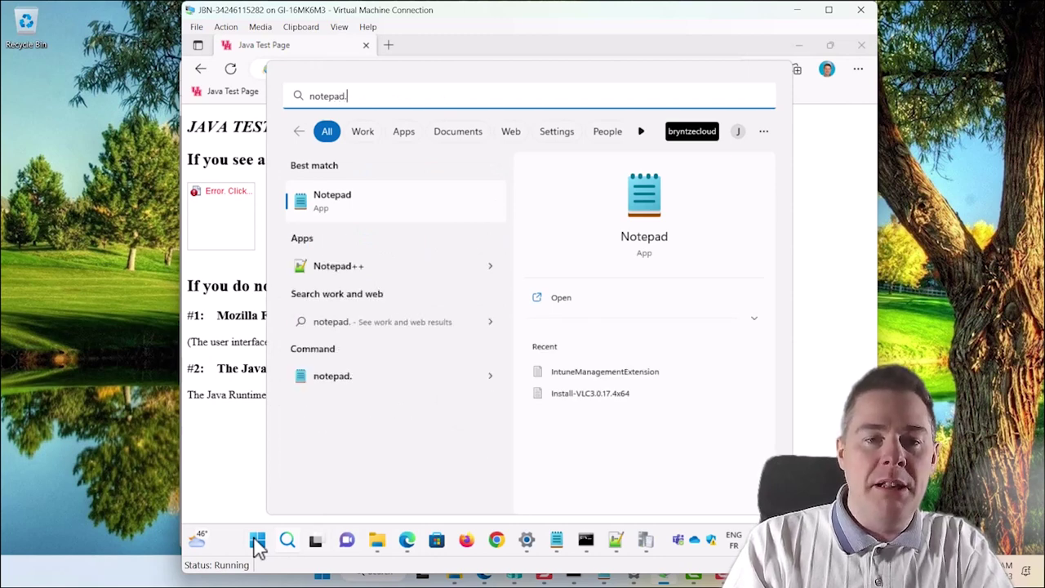
pyautogui.write('exe')
pyautogui.press('Return')
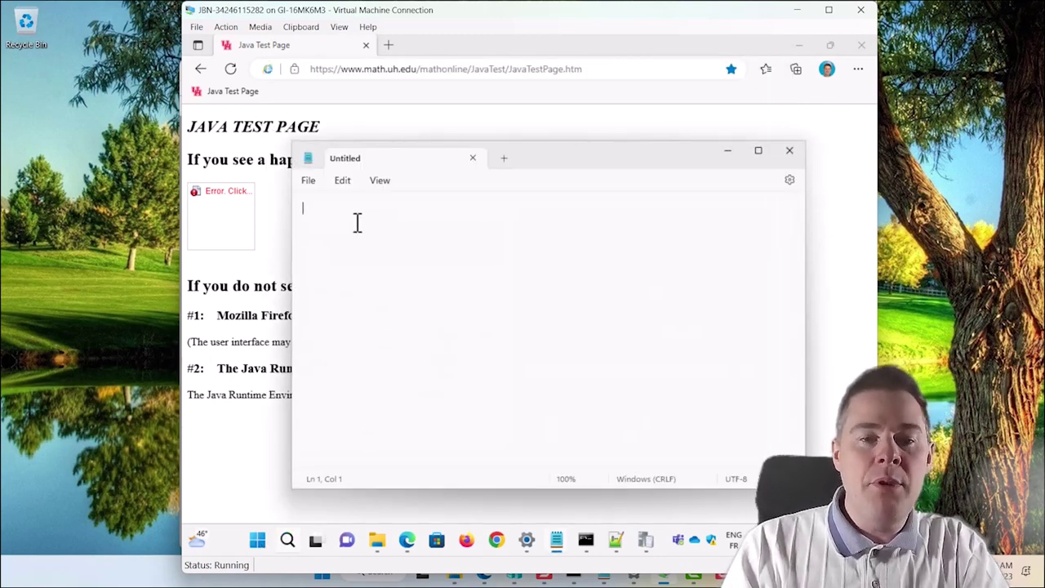
pyautogui.write('https://www.math.uh.edu/mathonline/JavaTest/JavaTestPage.htm')
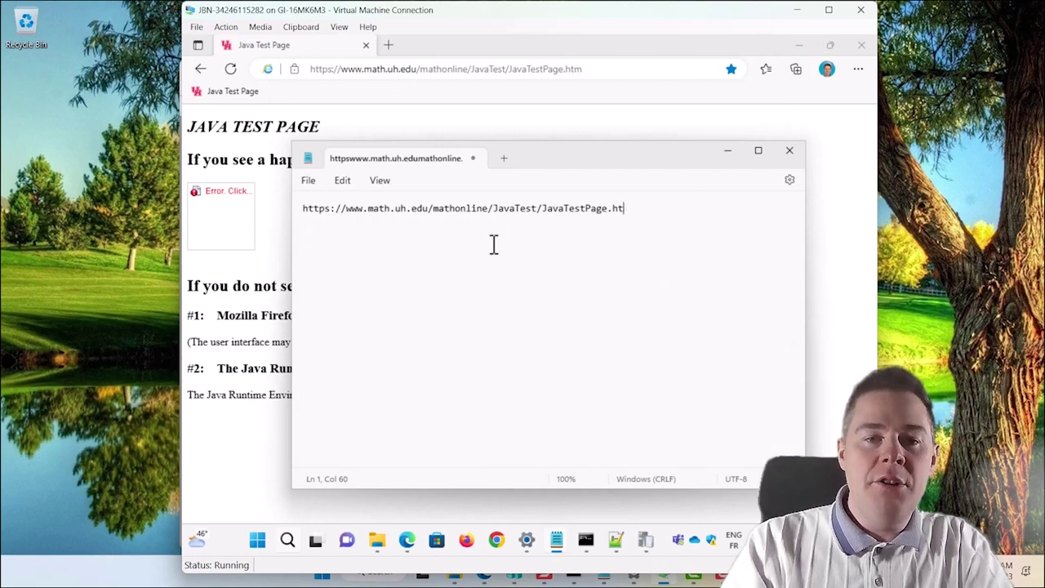
pyautogui.press('BackSpace')
pyautogui.press('BackSpace')
pyautogui.press('BackSpace')
pyautogui.press('BackSpace')
pyautogui.press('BackSpace')
pyautogui.press('BackSpace')
pyautogui.press('BackSpace')
pyautogui.press('BackSpace')
pyautogui.press('BackSpace')
pyautogui.press('BackSpace')
pyautogui.press('BackSpace')
pyautogui.press('BackSpace')
pyautogui.press('BackSpace')
pyautogui.press('BackSpace')
pyautogui.press('BackSpace')
pyautogui.press('BackSpace')
pyautogui.press('BackSpace')
pyautogui.press('BackSpace')
pyautogui.press('BackSpace')
pyautogui.press('BackSpace')
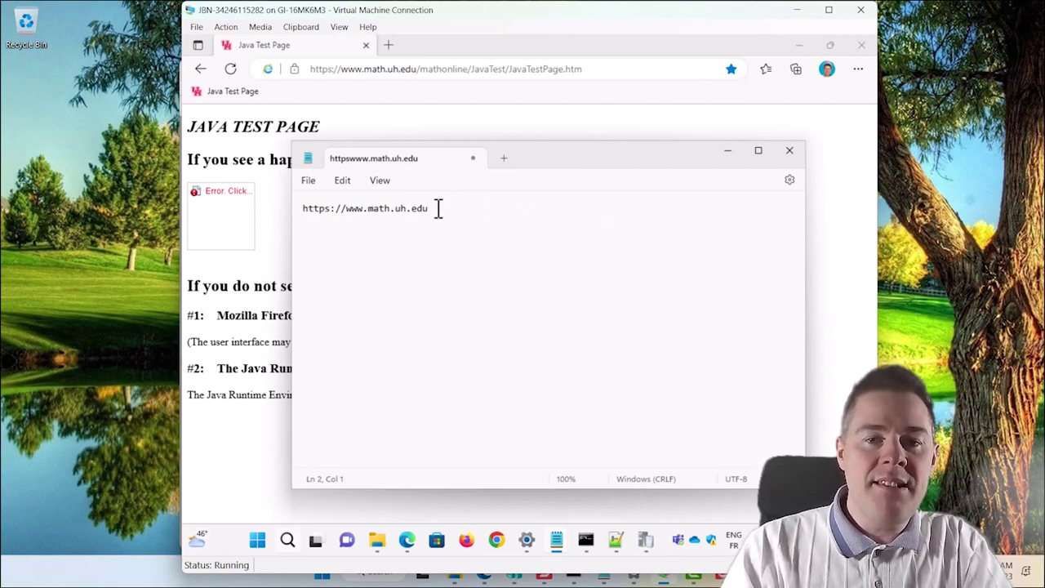
pyautogui.moveTo(433, 208); pyautogui.dragTo(300, 209)
pyautogui.hotkey('ctrl', 'c')
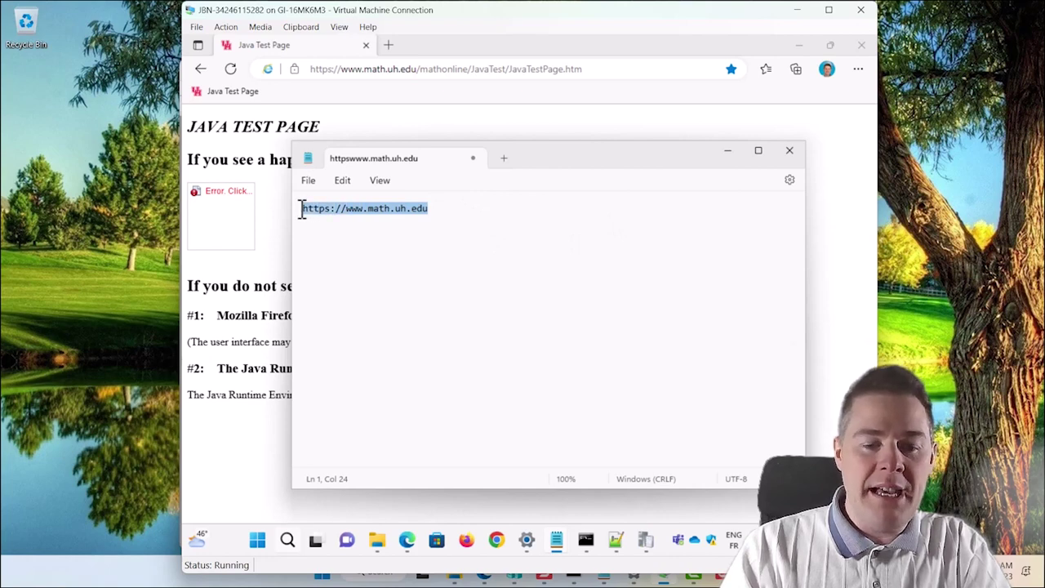
pyautogui.click(449, 214)
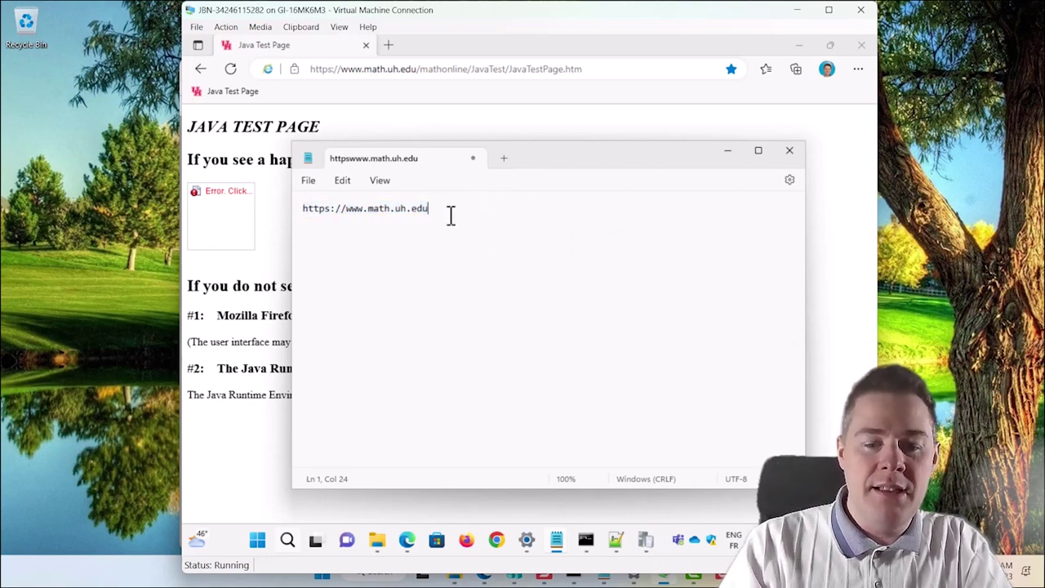
pyautogui.press('Return')
pyautogui.hotkey('ctrl', 'v')
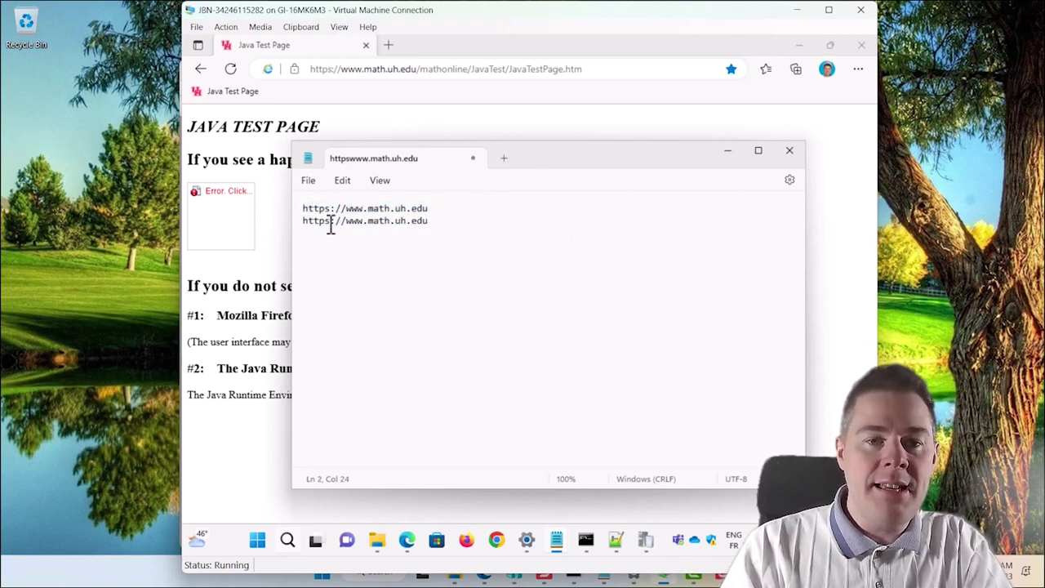
pyautogui.press('BackSpace')
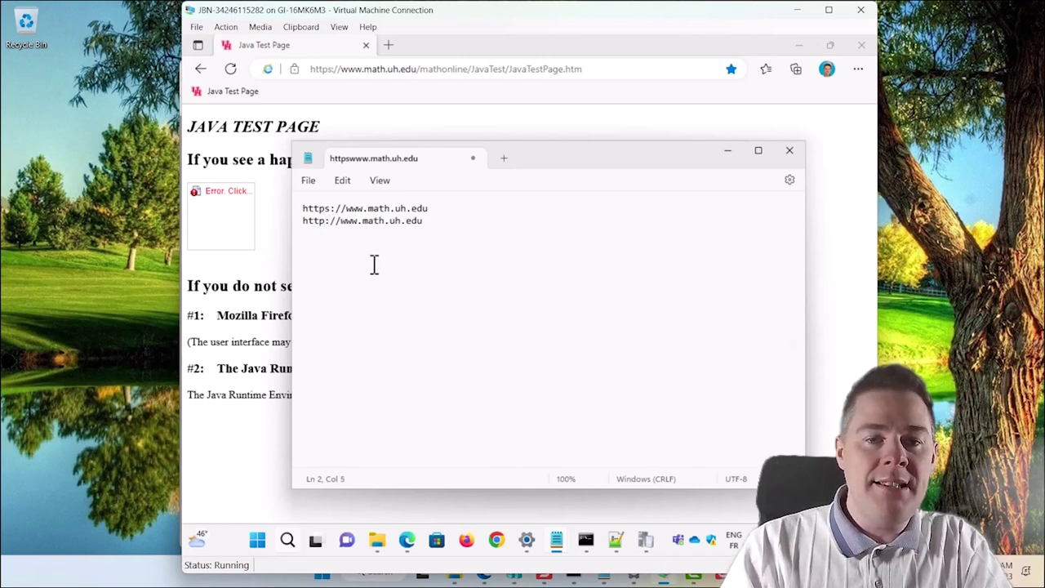
pyautogui.moveTo(425, 222); pyautogui.dragTo(297, 232)
pyautogui.hotkey('ctrl', 'c')
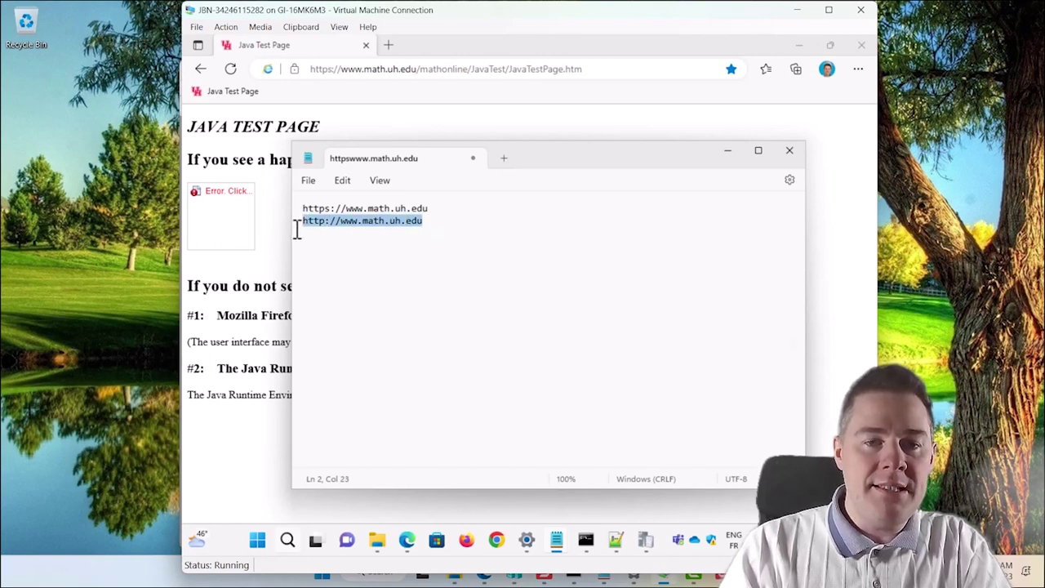
pyautogui.click(434, 223)
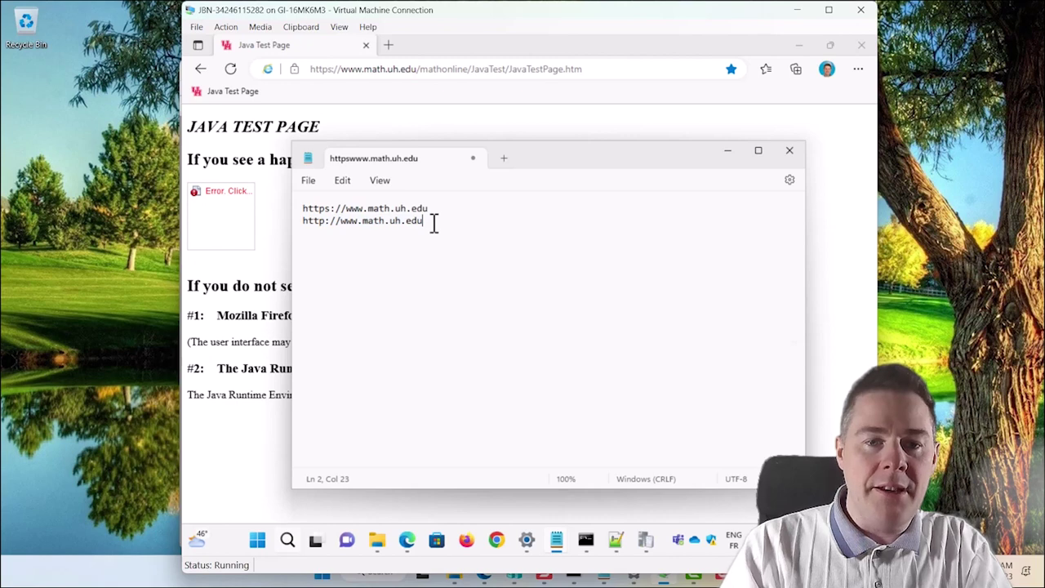
pyautogui.hotkey('ctrl', 'v')
pyautogui.click(363, 234)
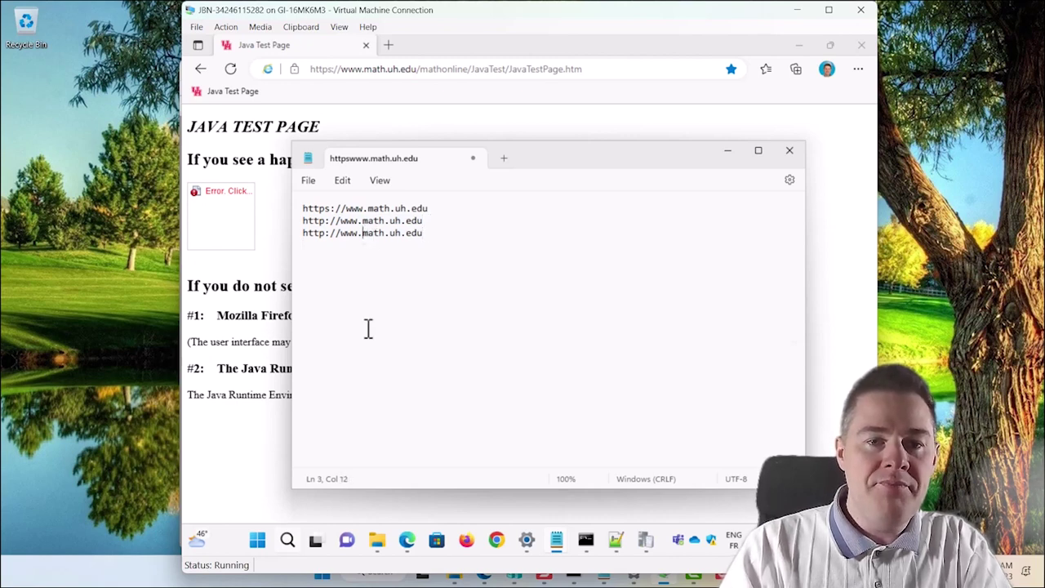
pyautogui.press('BackSpace')
pyautogui.press('BackSpace')
pyautogui.press('BackSpace')
pyautogui.press('BackSpace')
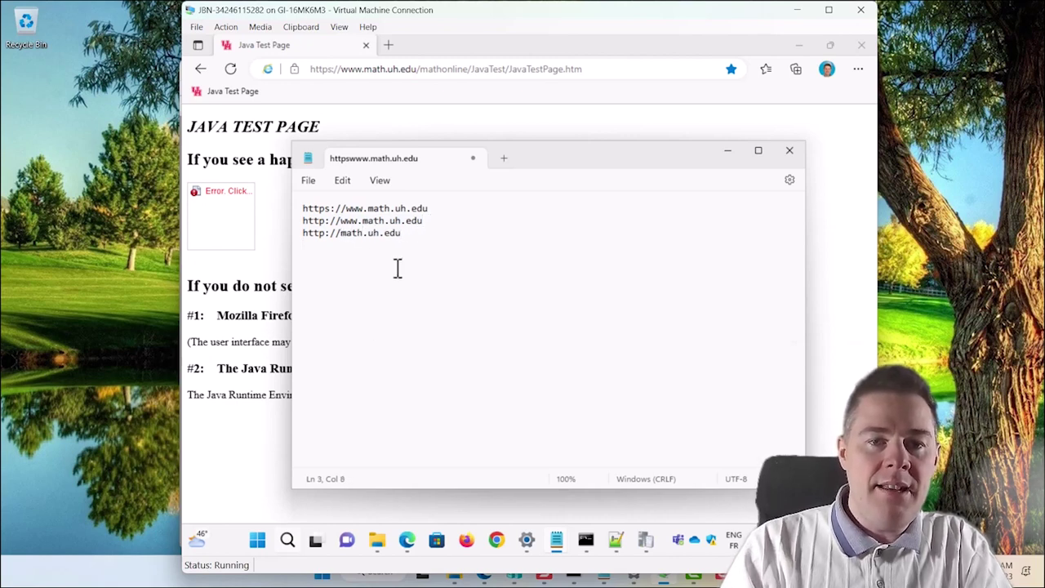
pyautogui.moveTo(415, 237); pyautogui.dragTo(282, 235)
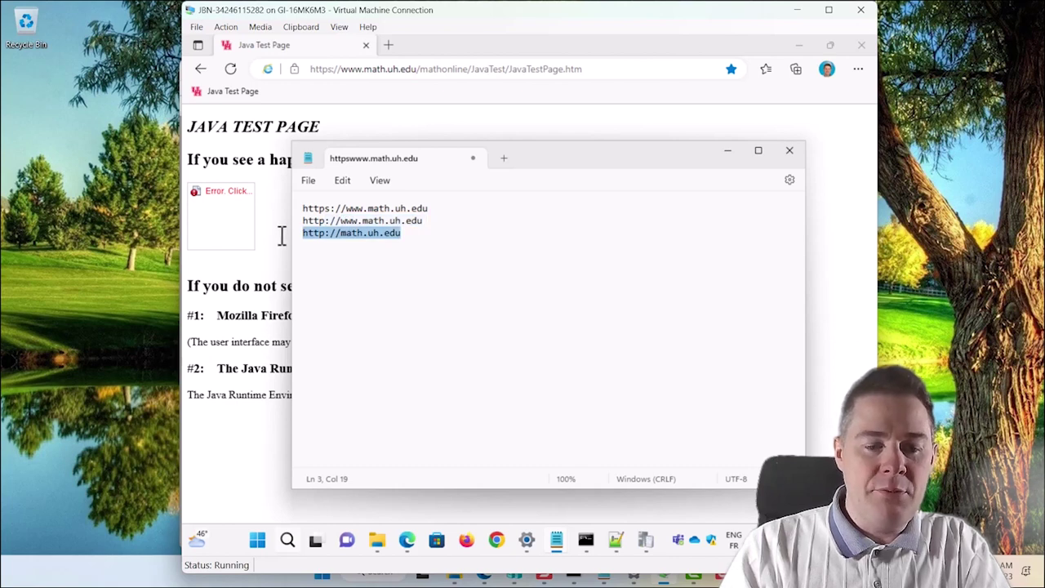
pyautogui.click(413, 236)
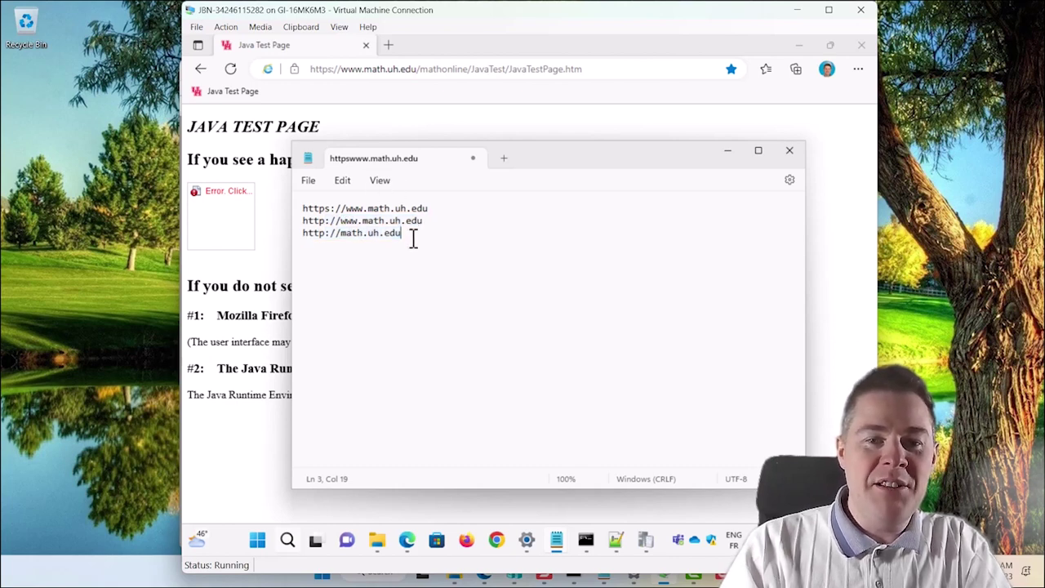
pyautogui.write('http://math.uh.edu')
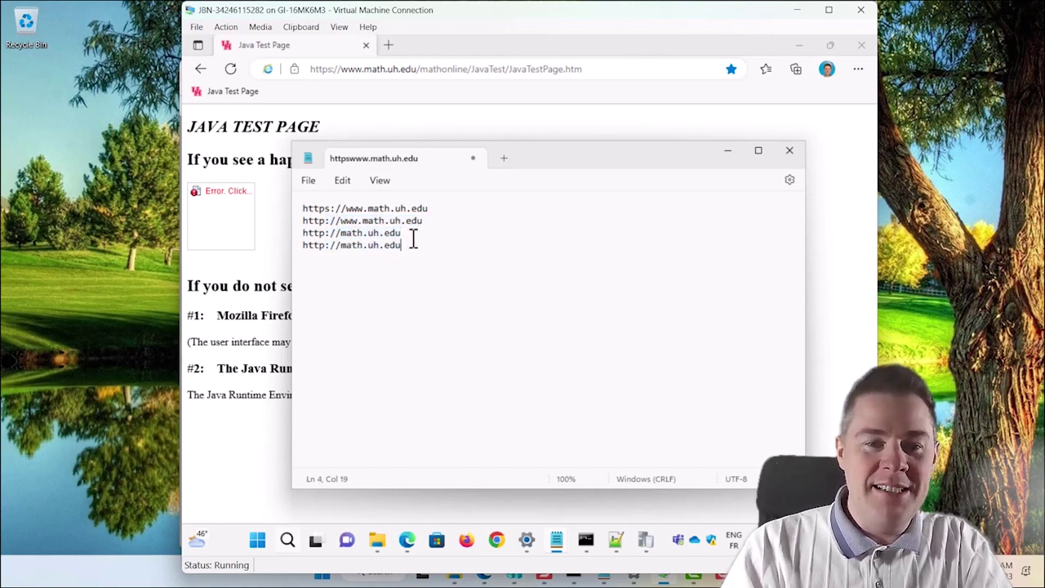
pyautogui.click(328, 245)
pyautogui.write('s')
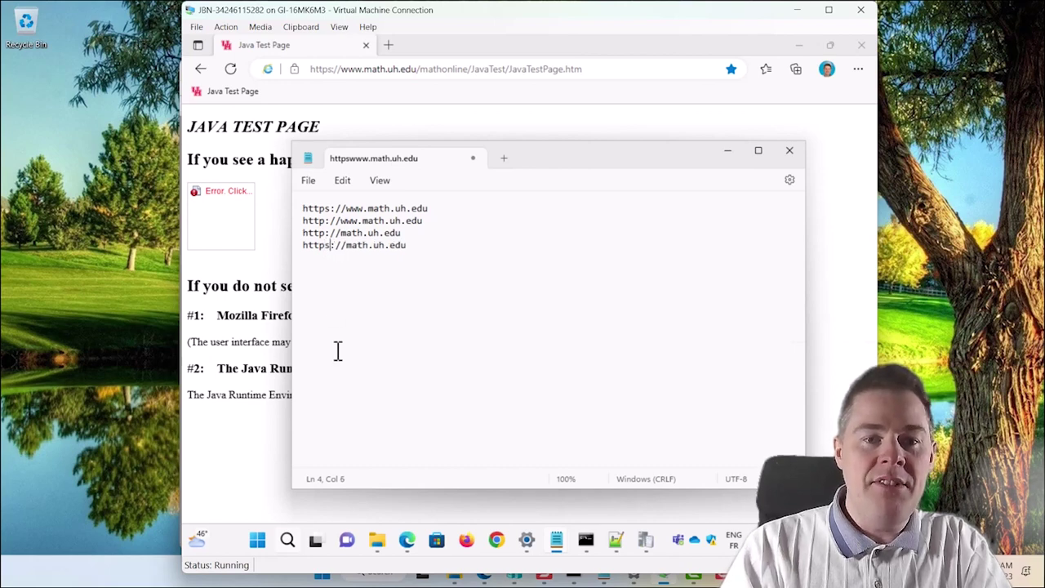
# Save the list to the Desktop as exception.sites, then close Notepad
pyautogui.click(308, 180)
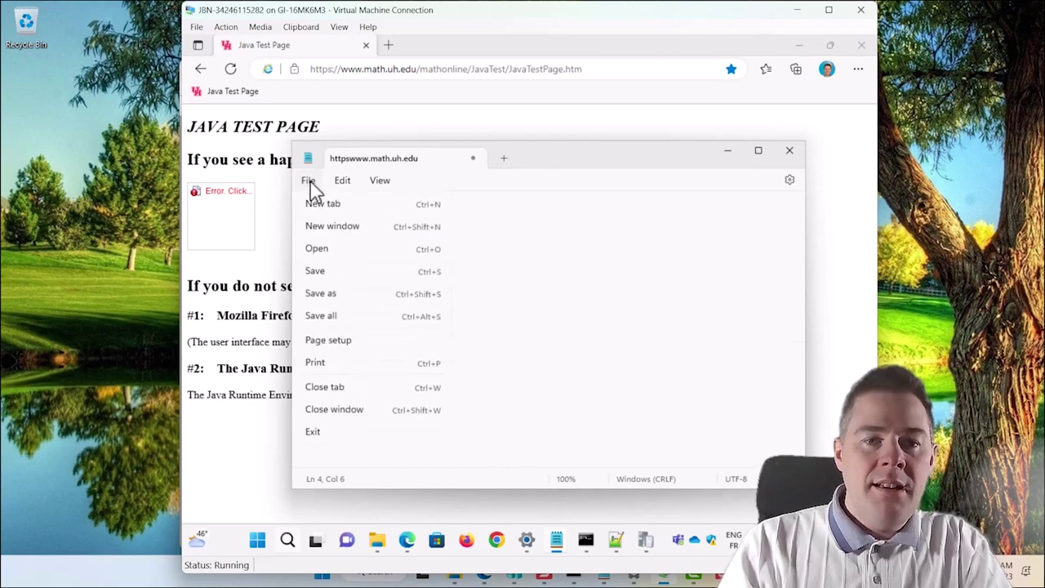
pyautogui.click(328, 294)
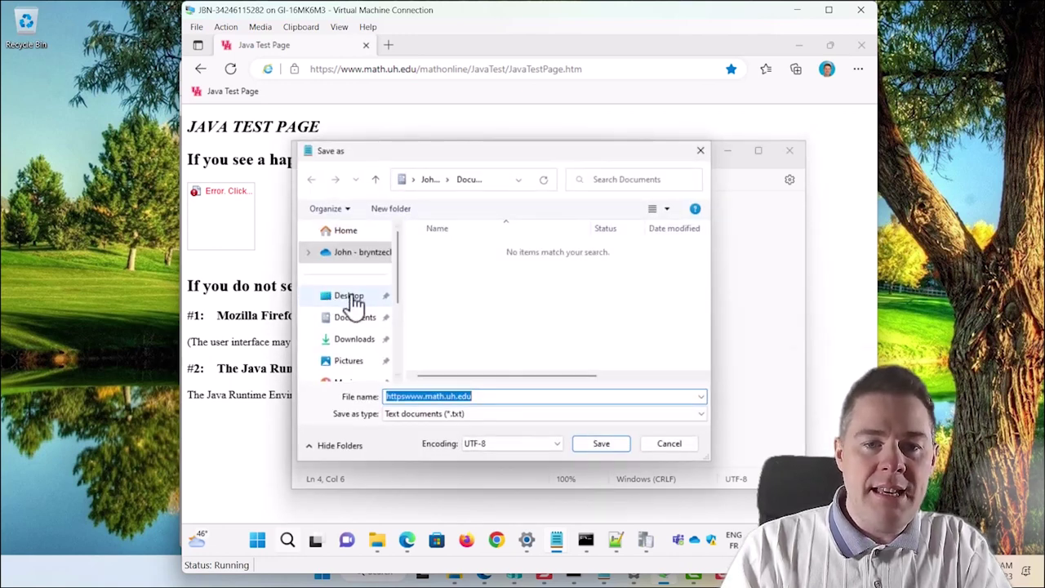
pyautogui.click(353, 301)
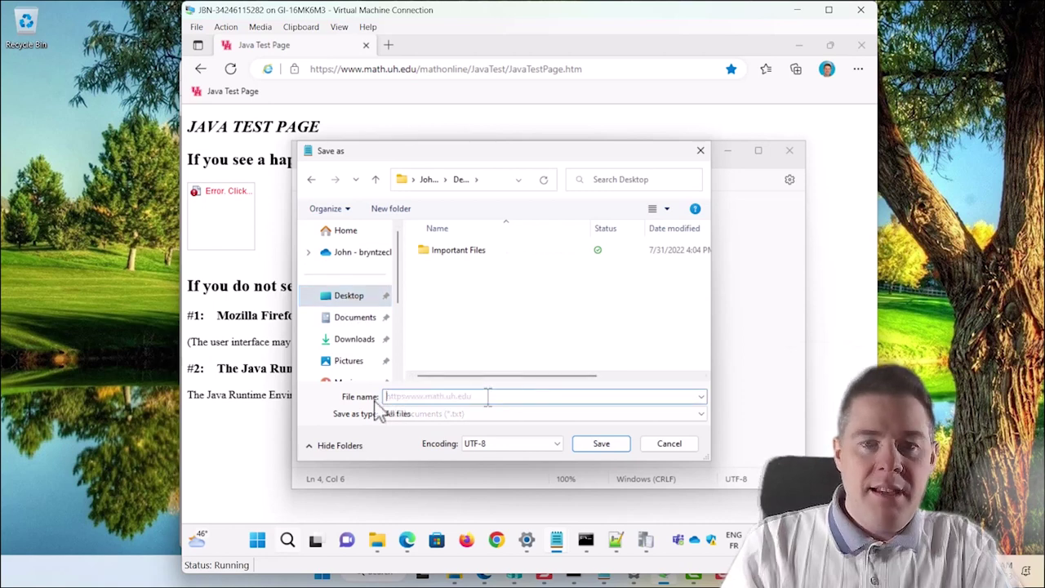
pyautogui.write('exception.sites')
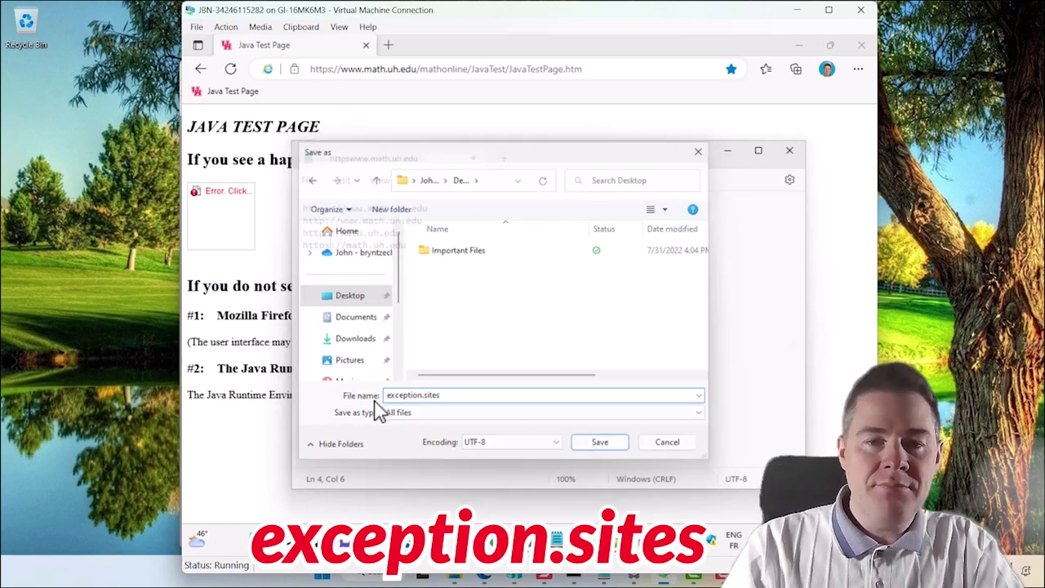
pyautogui.press('Return')
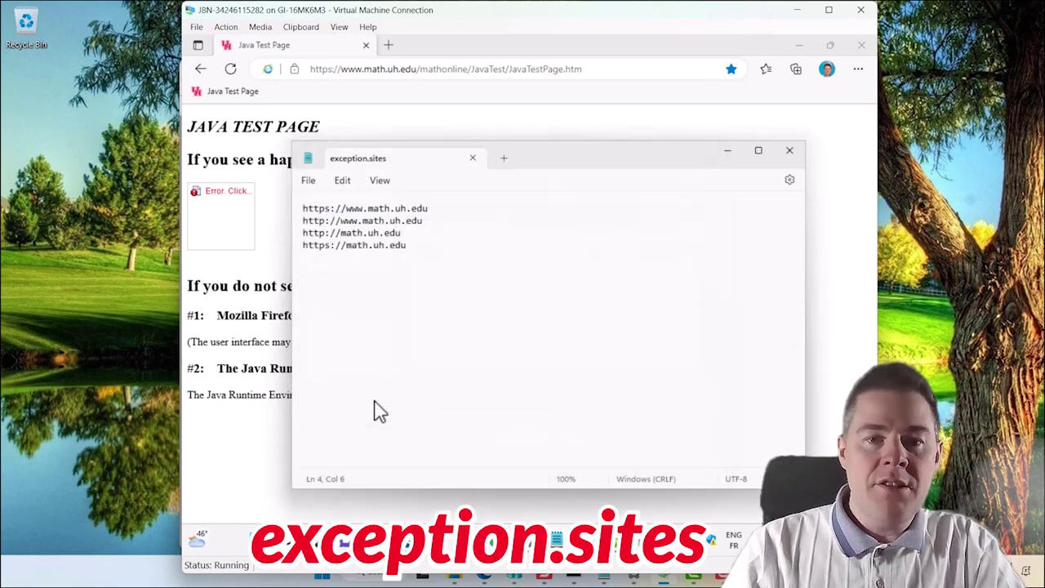
pyautogui.click(792, 151)
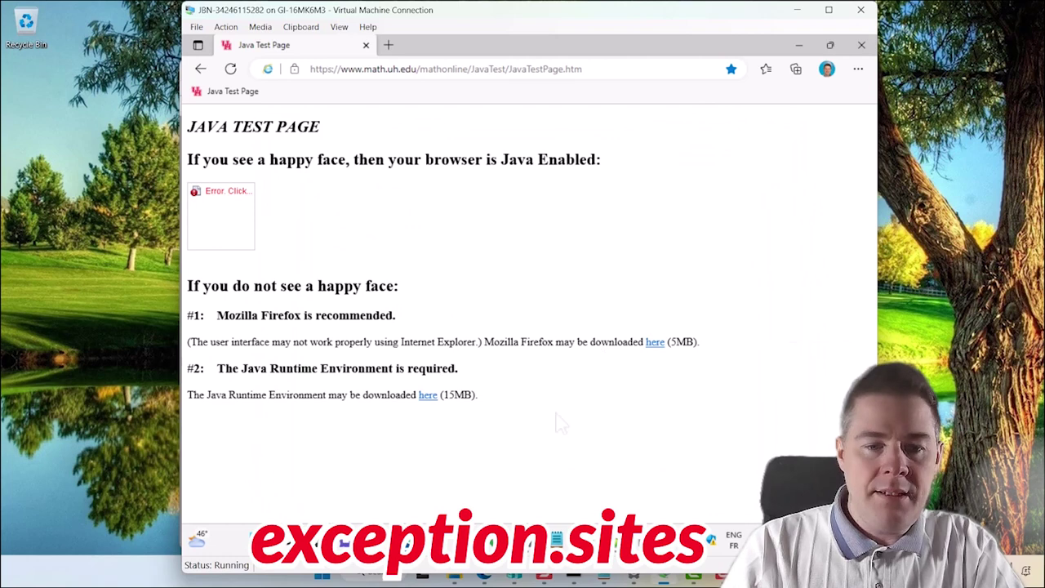
# Open a new blank Notepad document from the Start menu
pyautogui.click(257, 540)
pyautogui.write('nite')
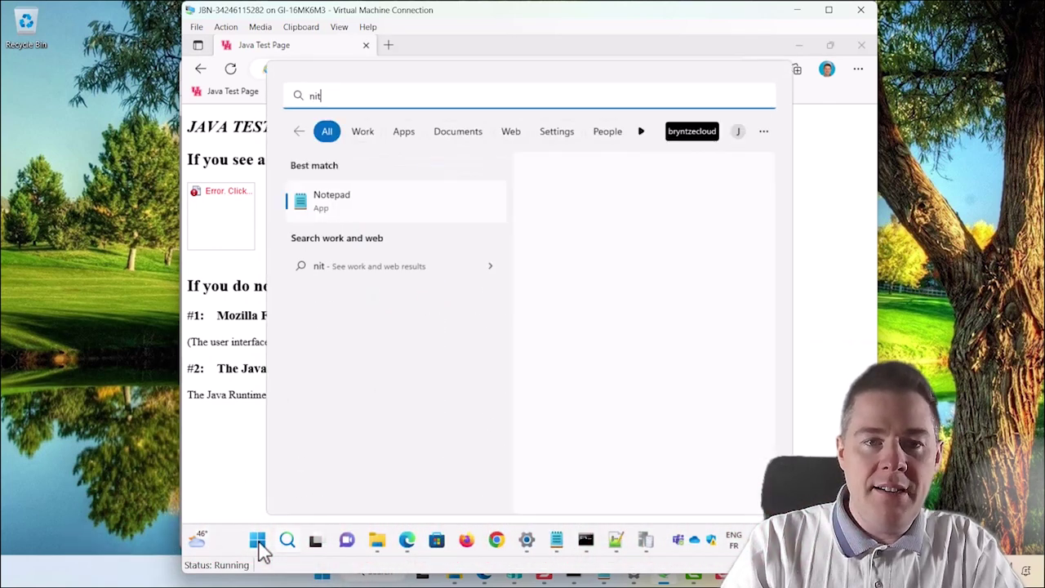
pyautogui.press('BackSpace')
pyautogui.press('BackSpace')
pyautogui.press('BackSpace')
pyautogui.press('BackSpace')
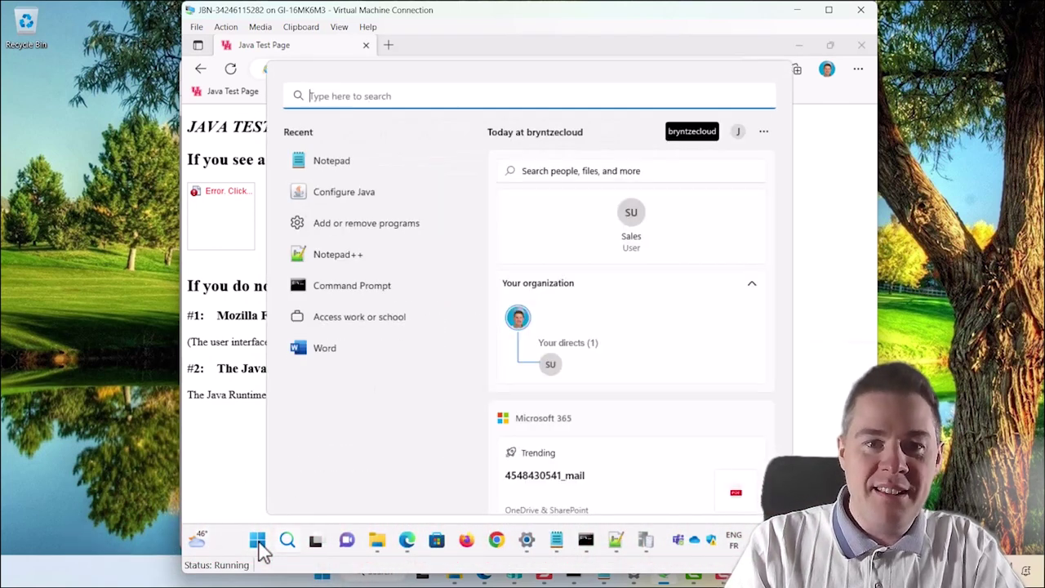
pyautogui.click(329, 163)
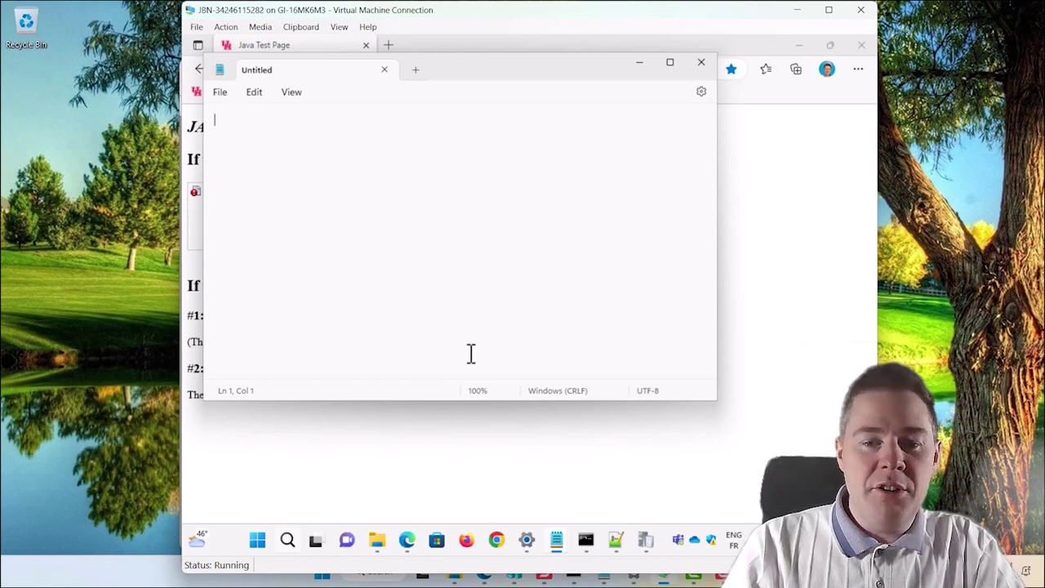
# In a new Edge tab, search 'deployment.config examples' and open Oracle's first result
pyautogui.click(410, 548)
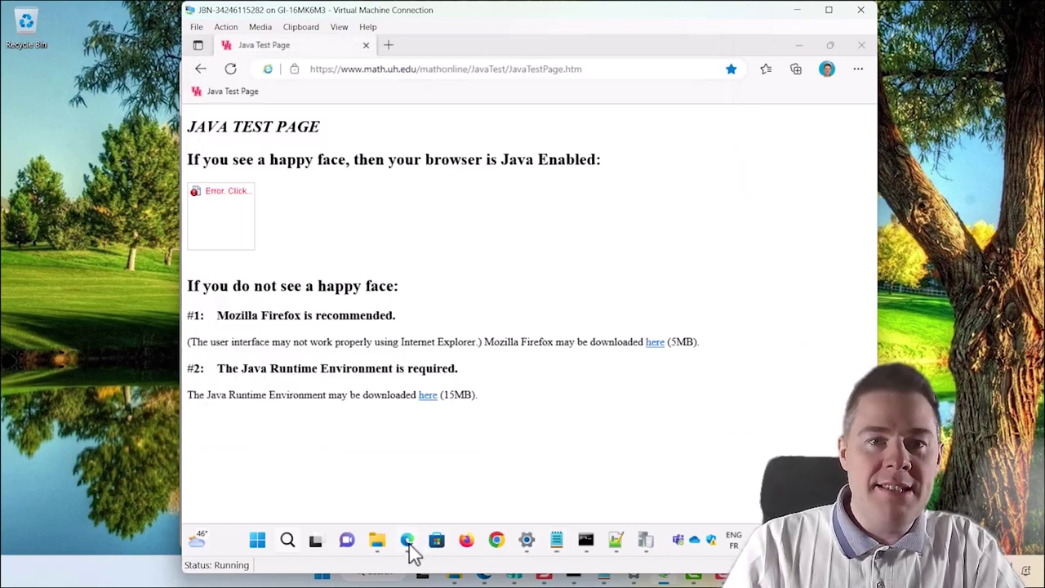
pyautogui.click(390, 47)
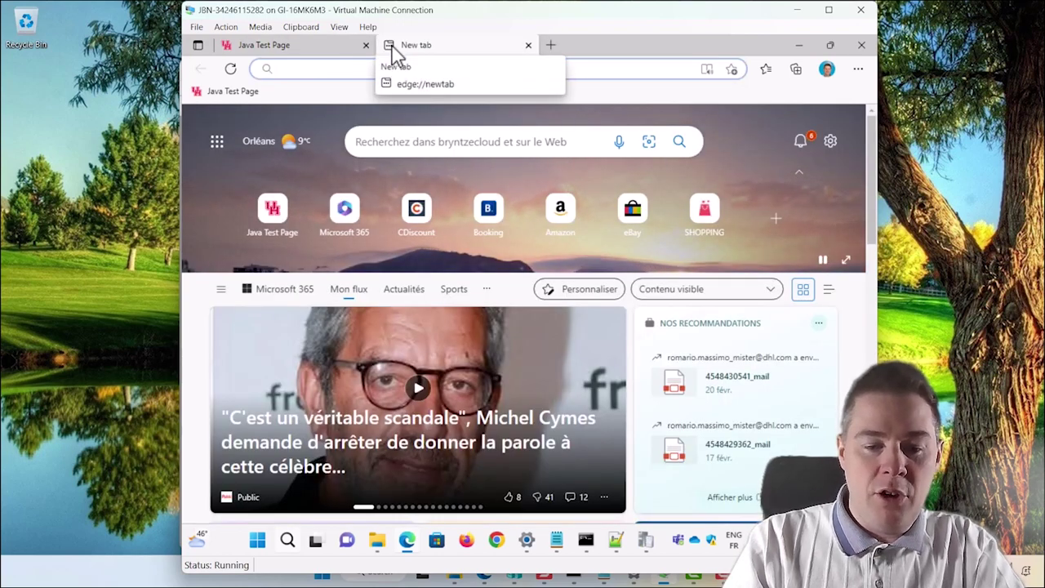
pyautogui.write('deployment')
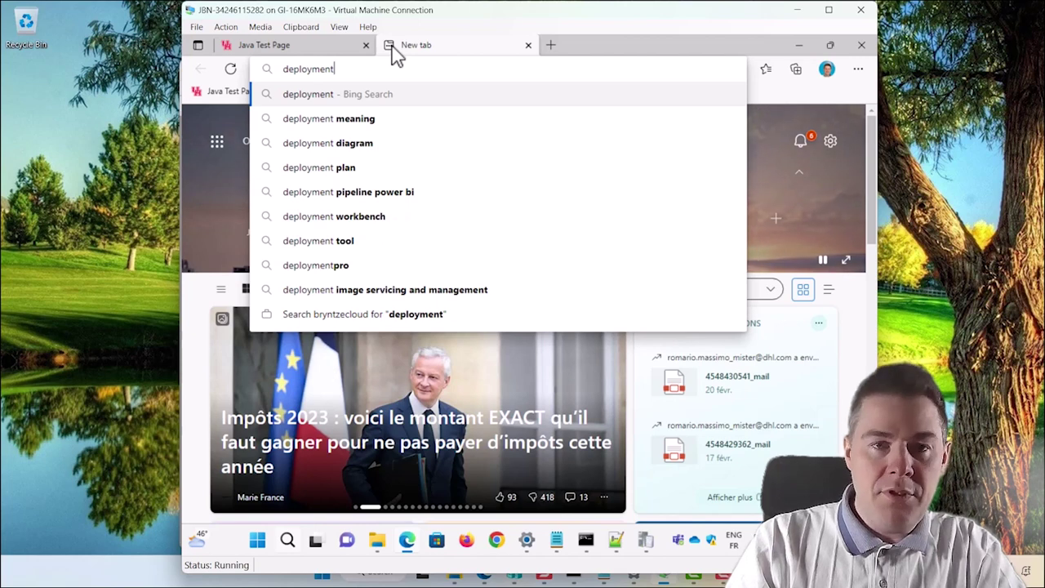
pyautogui.write('.conf')
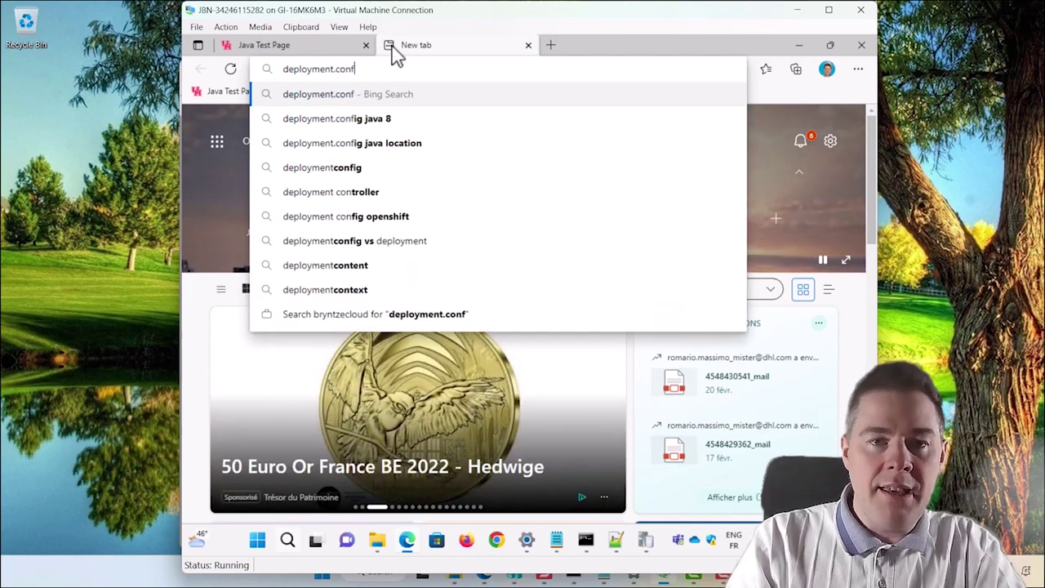
pyautogui.write('ig examples')
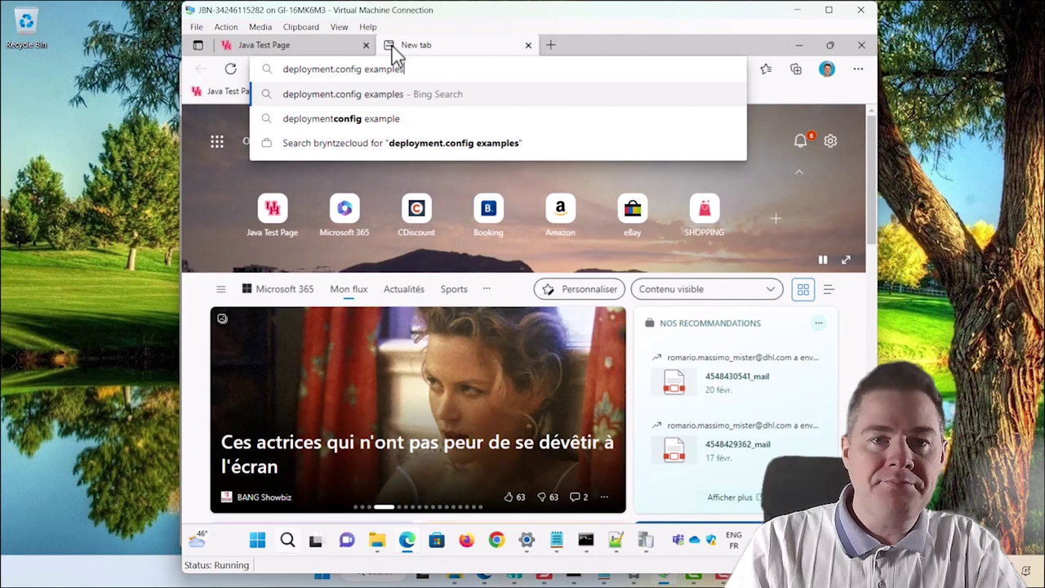
pyautogui.press('Return')
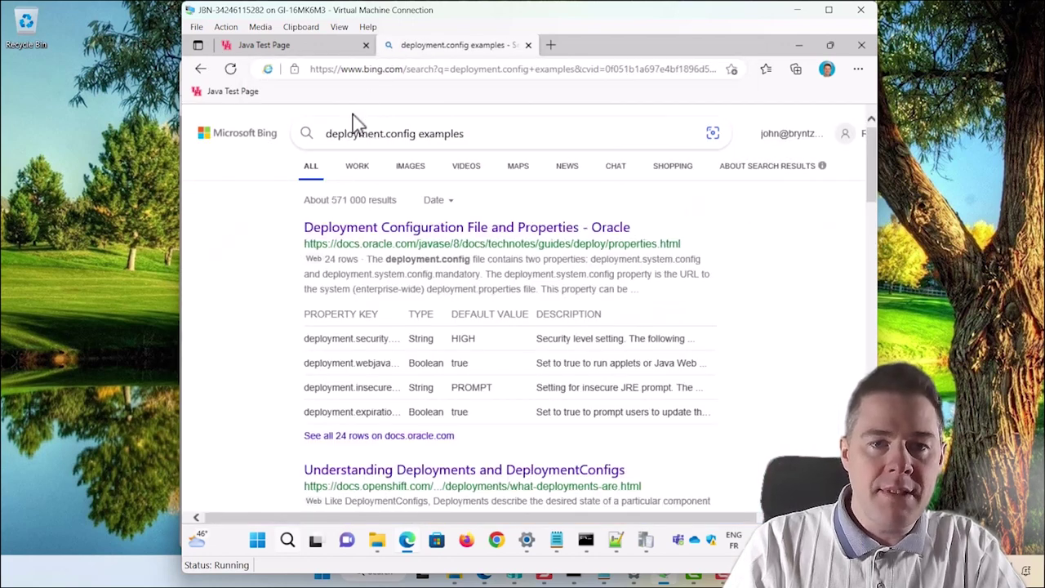
pyautogui.click(455, 229)
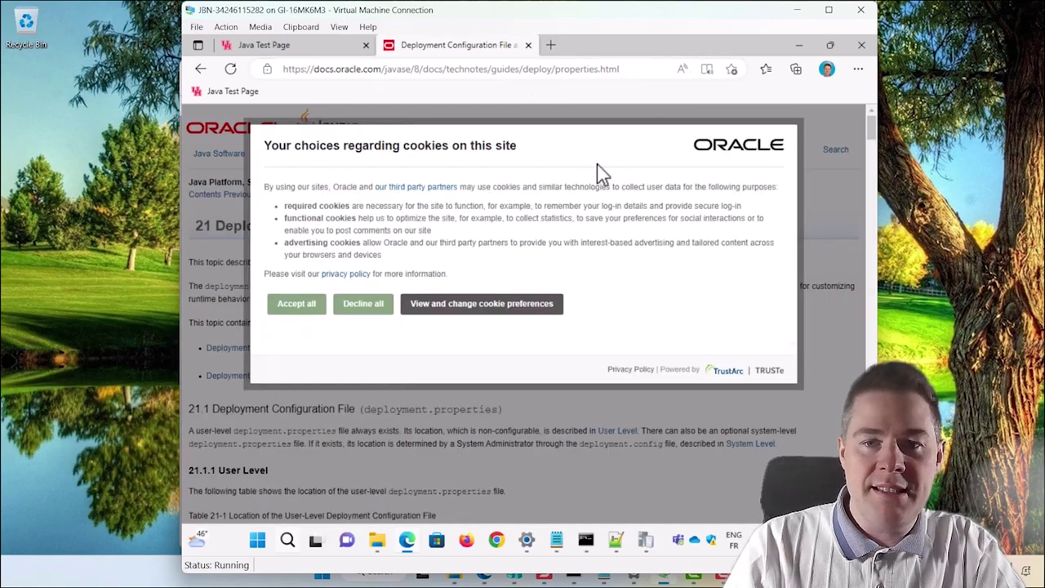
# Accept Oracle's cookies and select deployment.config in the 21.1.2 System Level section
pyautogui.click(296, 305)
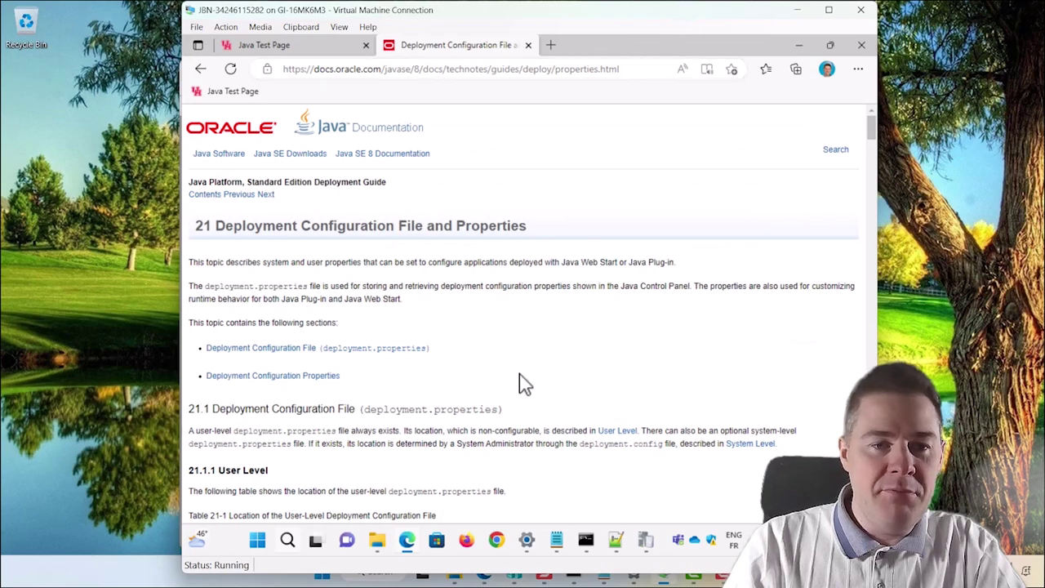
pyautogui.scroll(-3, 523, 384)
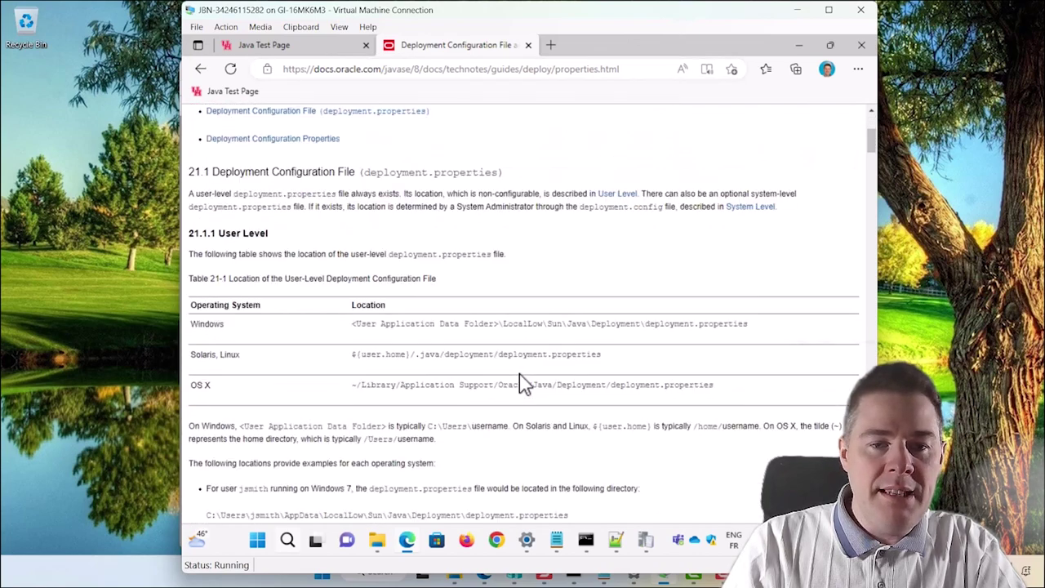
pyautogui.scroll(-1, 521, 377)
pyautogui.scroll(-5, 609, 332)
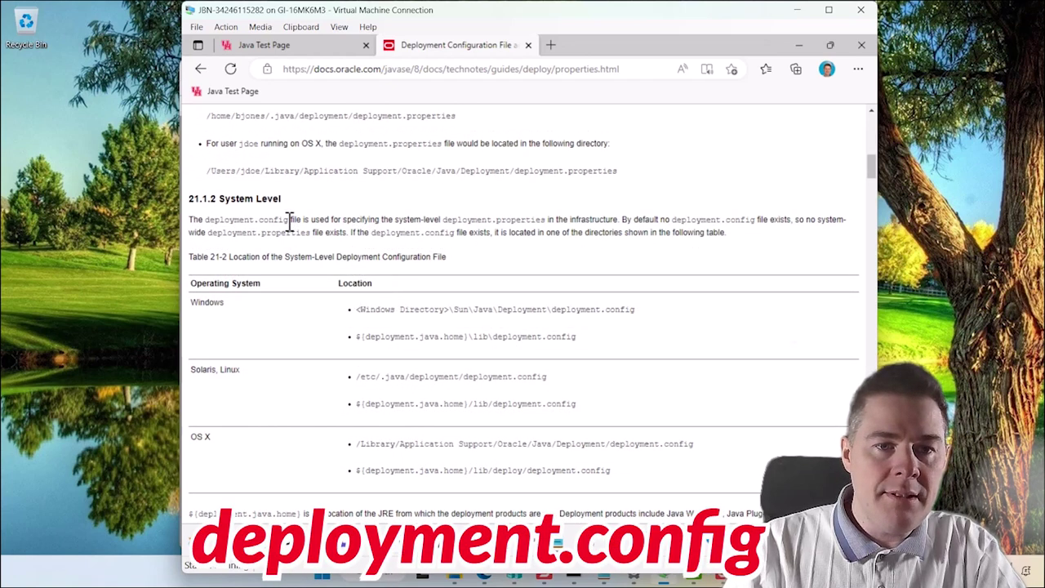
pyautogui.moveTo(291, 218); pyautogui.dragTo(209, 224)
pyautogui.hotkey('ctrl', 'c')
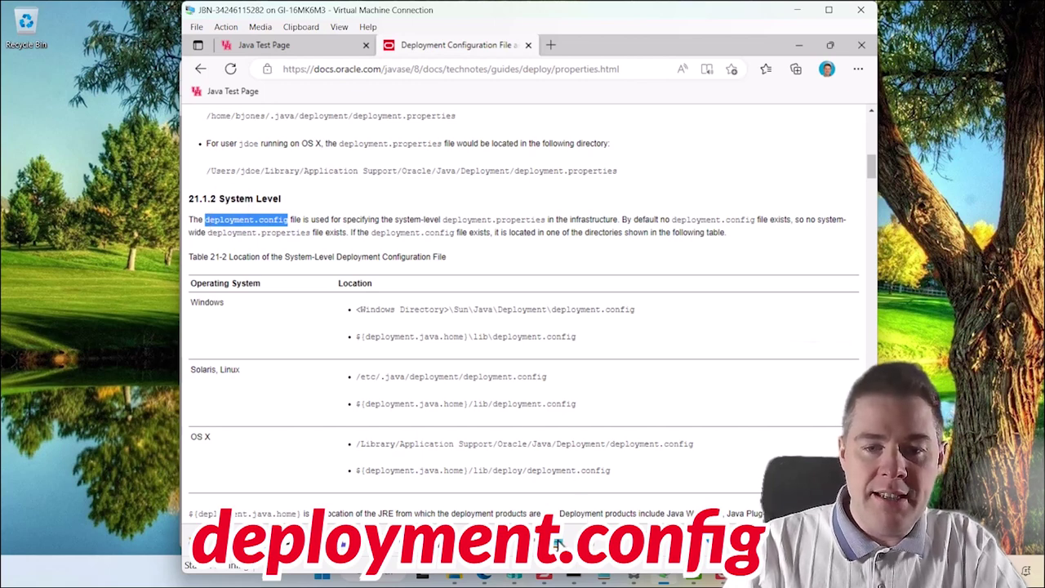
pyautogui.moveTo(558, 543)
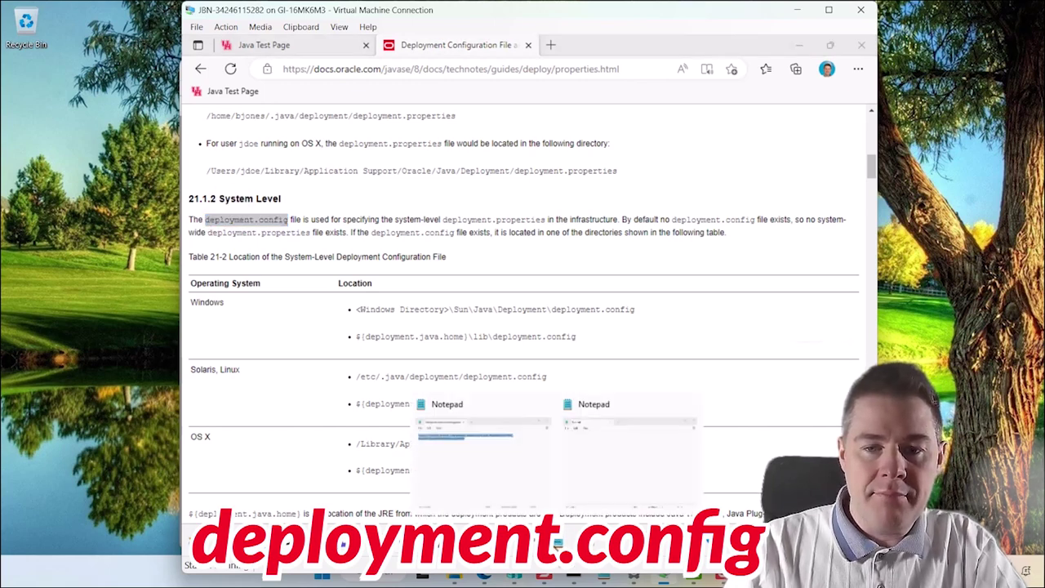
# In the Untitled Notepad, start Save As with type All files and file name deployment.config
pyautogui.click(619, 475)
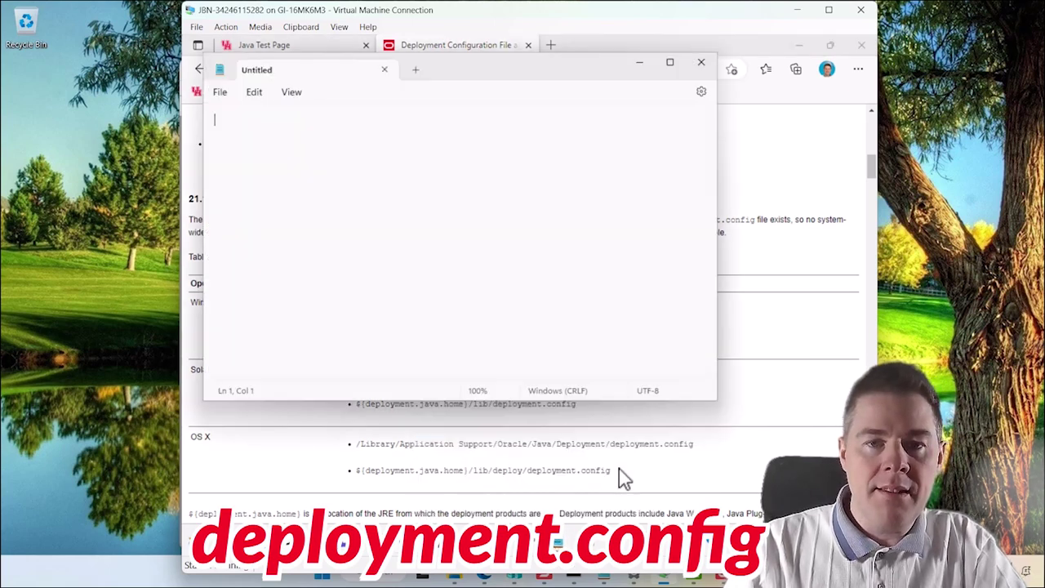
pyautogui.click(220, 93)
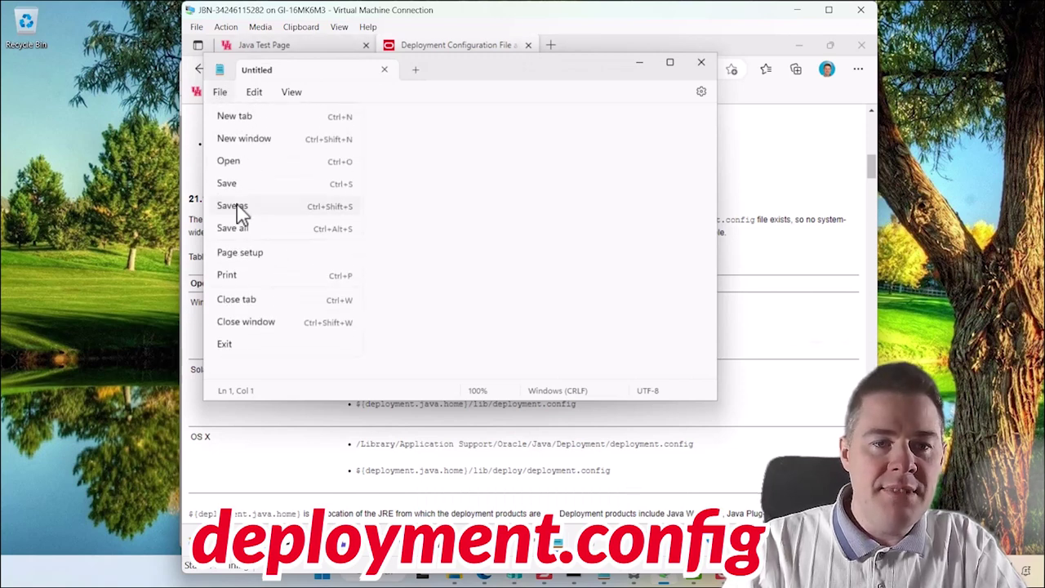
pyautogui.click(239, 208)
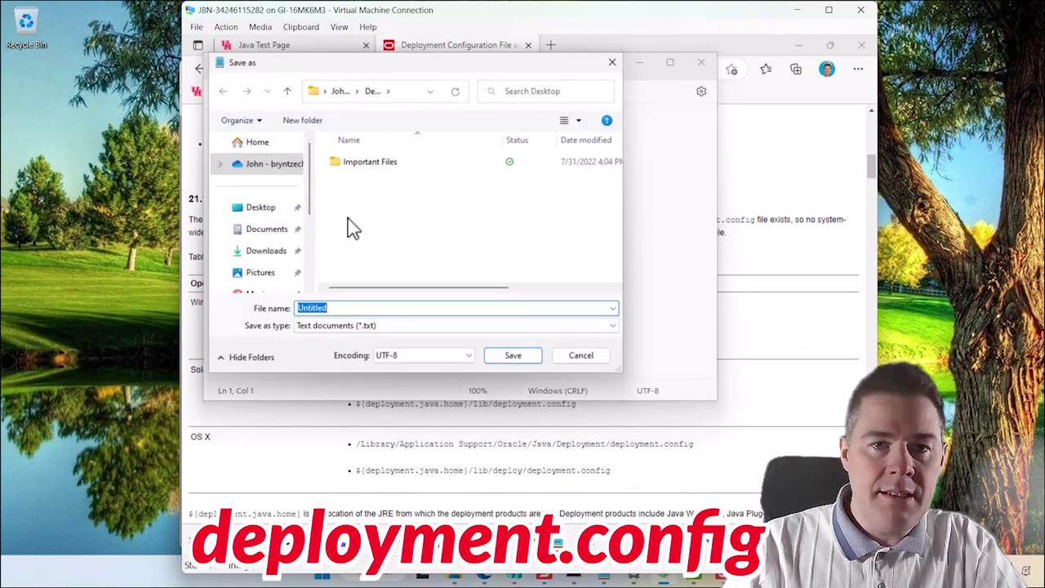
pyautogui.click(364, 327)
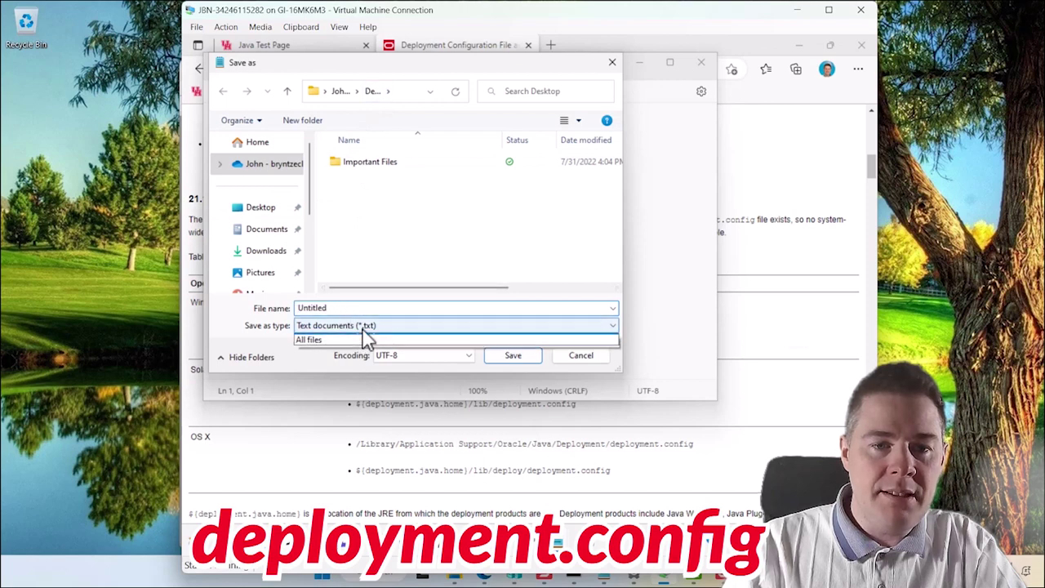
pyautogui.click(325, 350)
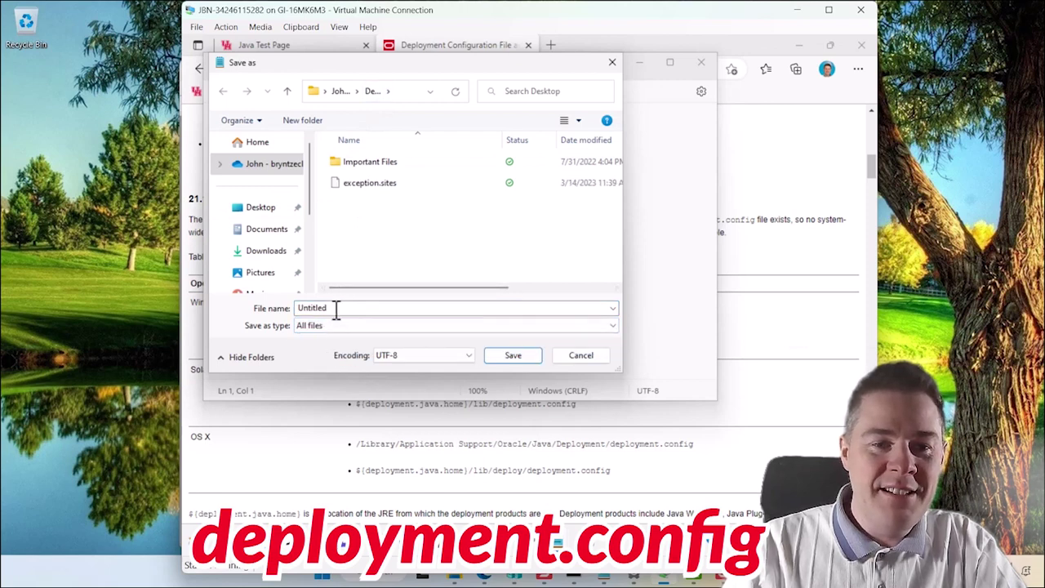
pyautogui.doubleClick(336, 310)
pyautogui.hotkey('ctrl', 'v')
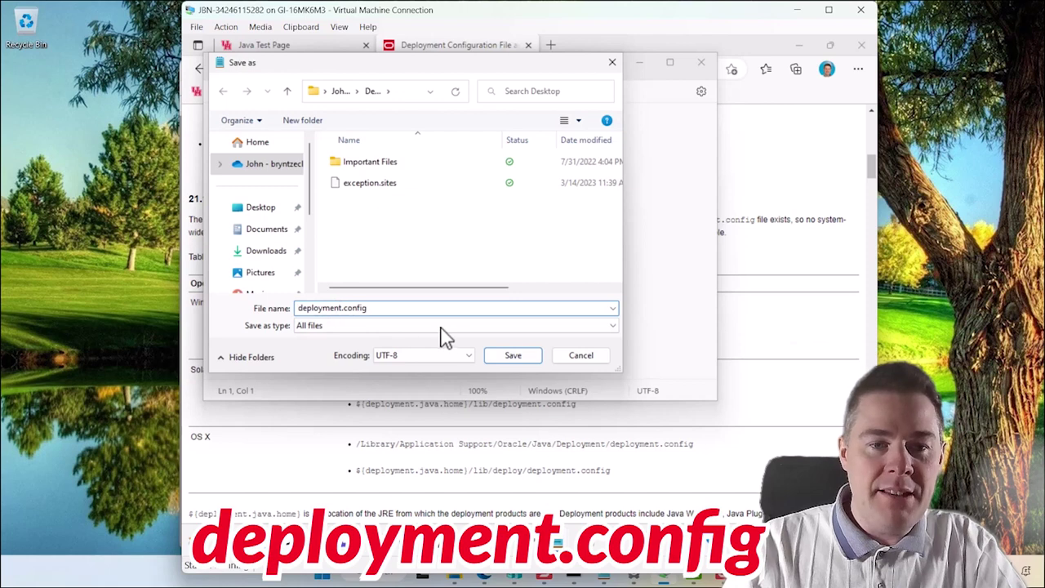
# Save the empty file as deployment.config, then scroll the Oracle page to the properties text
pyautogui.click(512, 355)
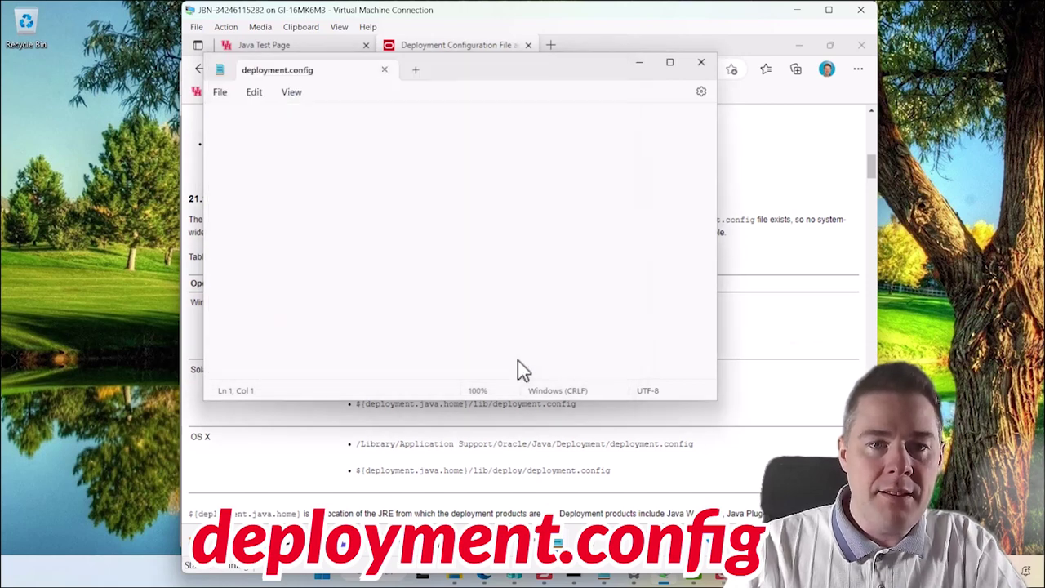
pyautogui.click(784, 338)
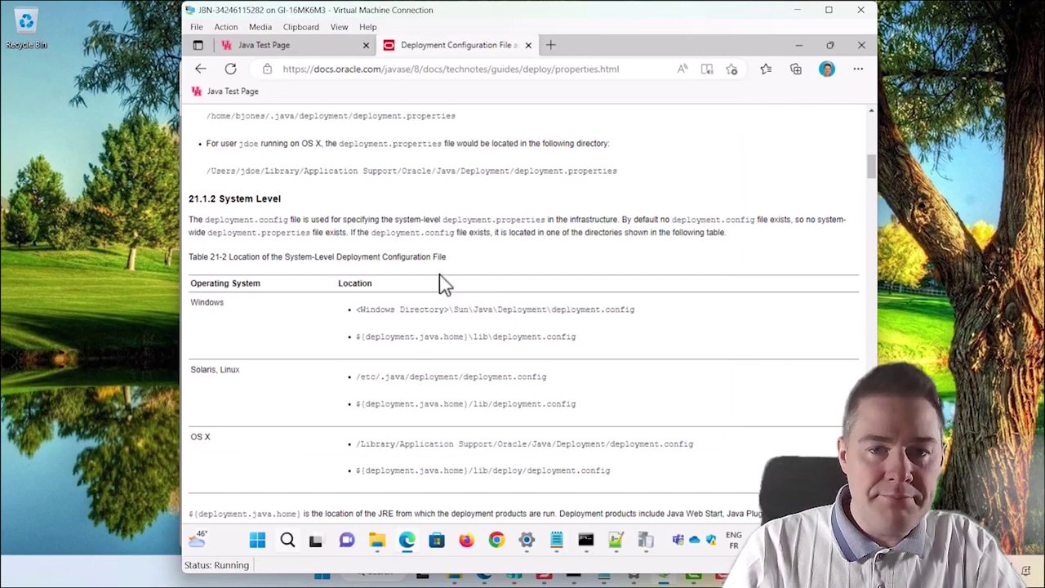
pyautogui.scroll(-2, 470, 261)
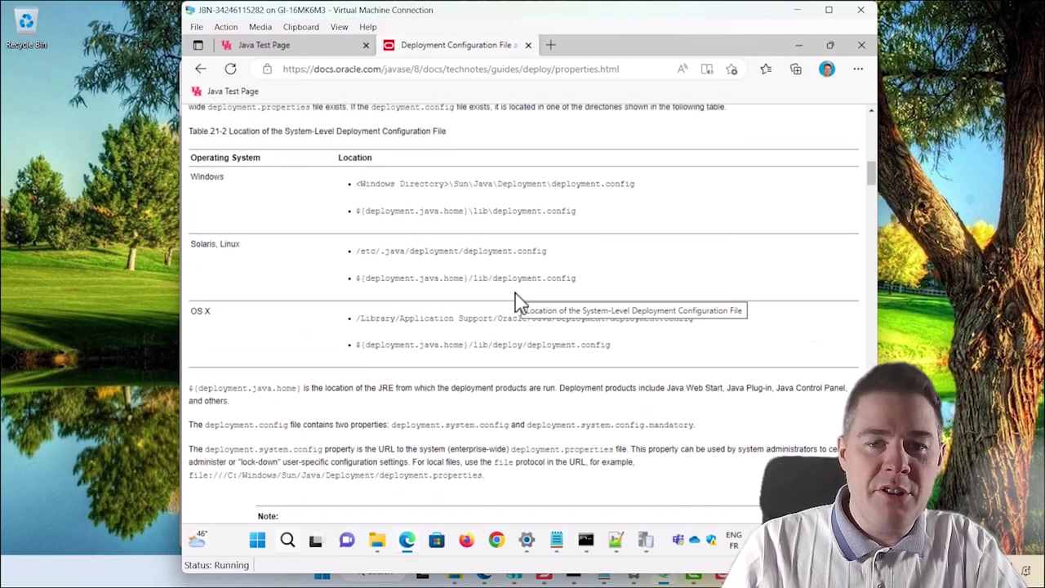
pyautogui.scroll(-2, 515, 293)
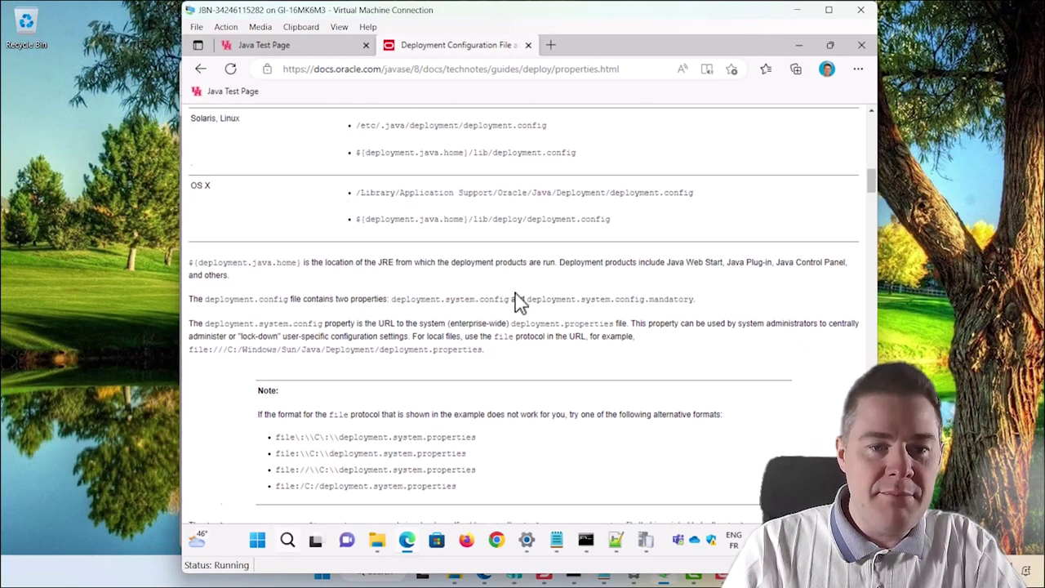
pyautogui.scroll(-2, 515, 295)
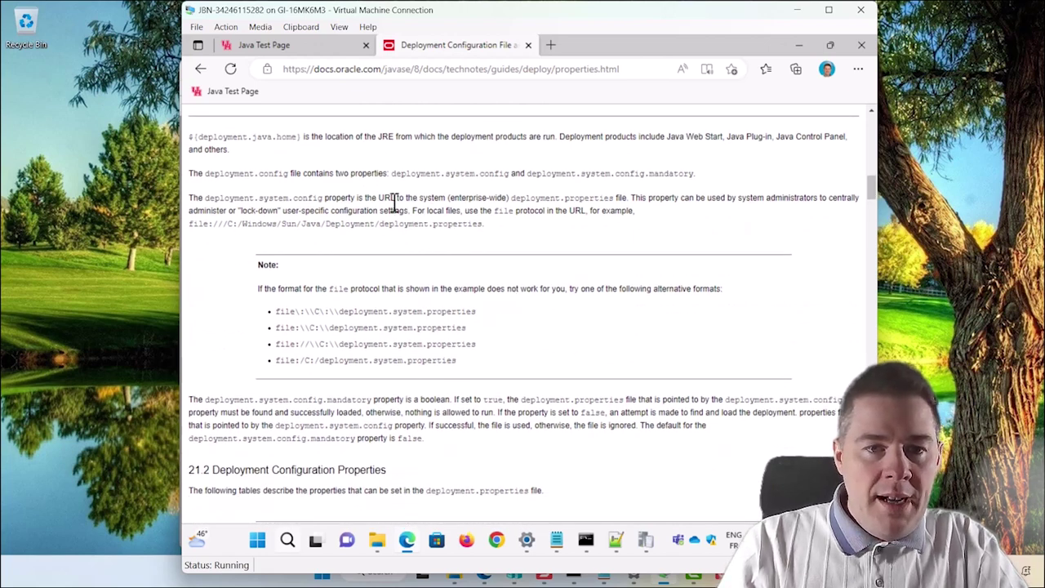
# Select and copy the deployment.system.config property name from the documentation
pyautogui.moveTo(227, 175); pyautogui.dragTo(290, 174)
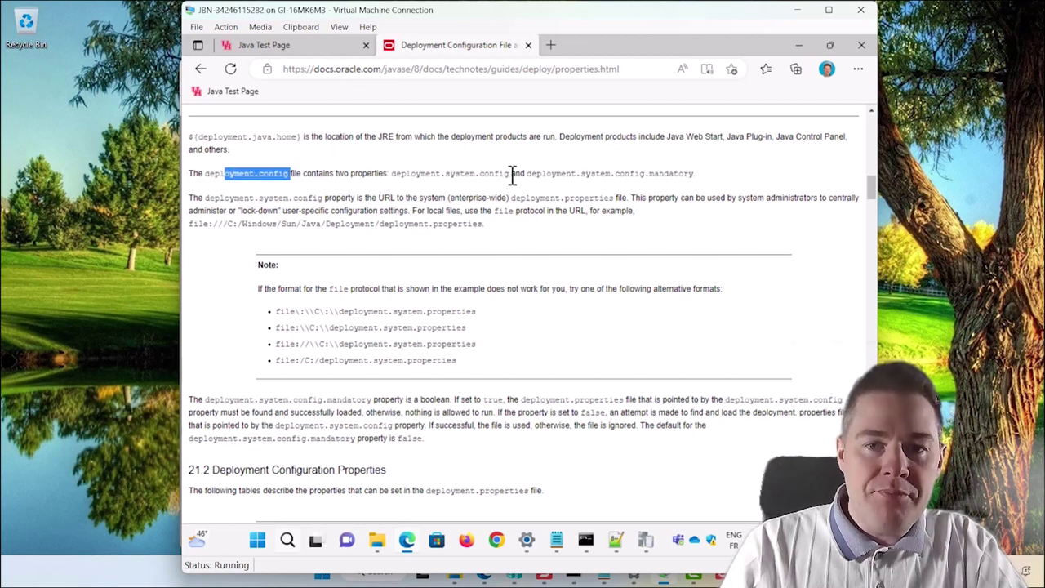
pyautogui.moveTo(510, 174); pyautogui.dragTo(398, 173)
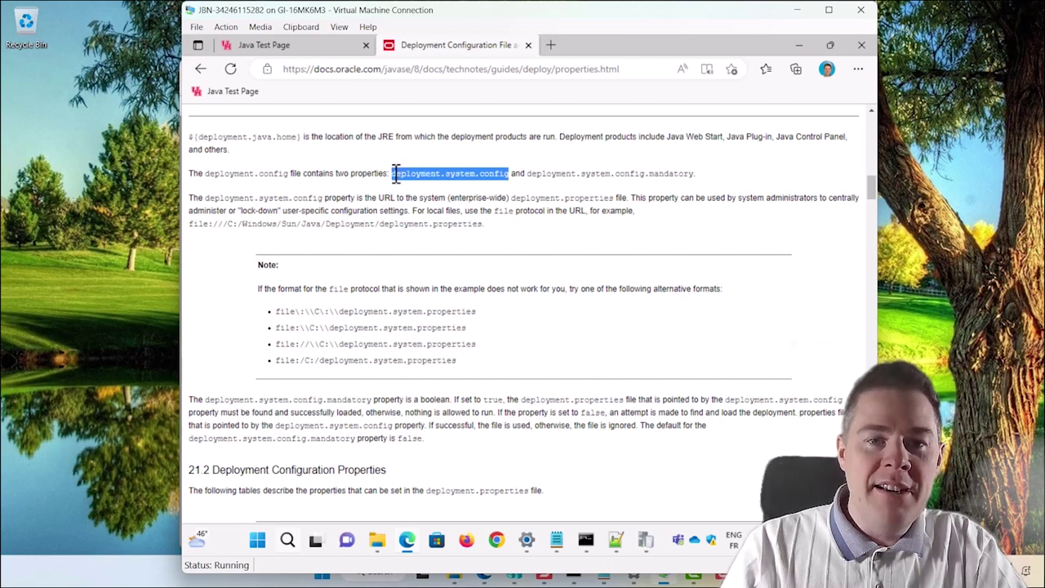
pyautogui.moveTo(395, 174); pyautogui.dragTo(392, 173)
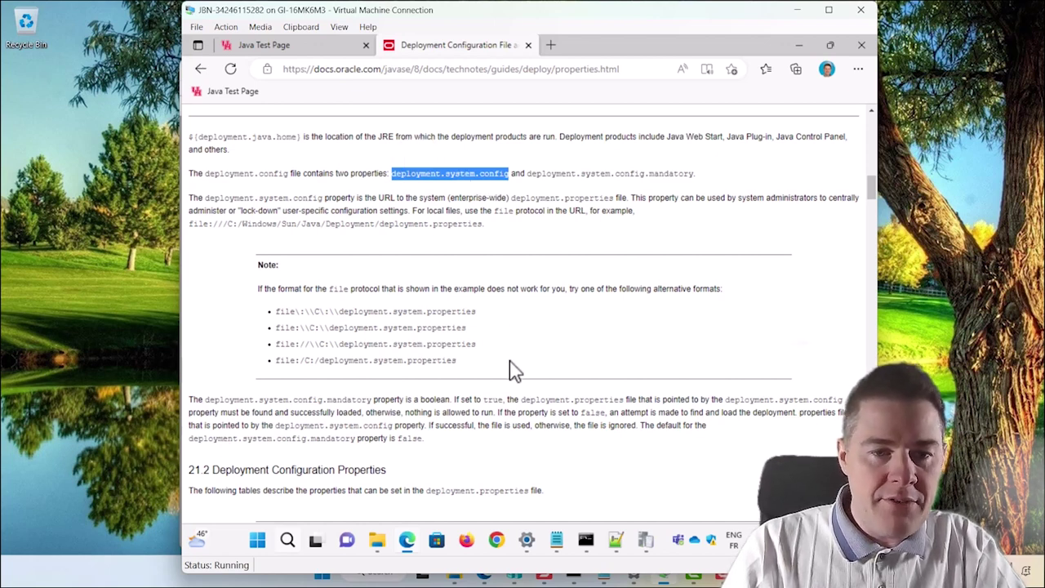
pyautogui.scroll(-1, 511, 365)
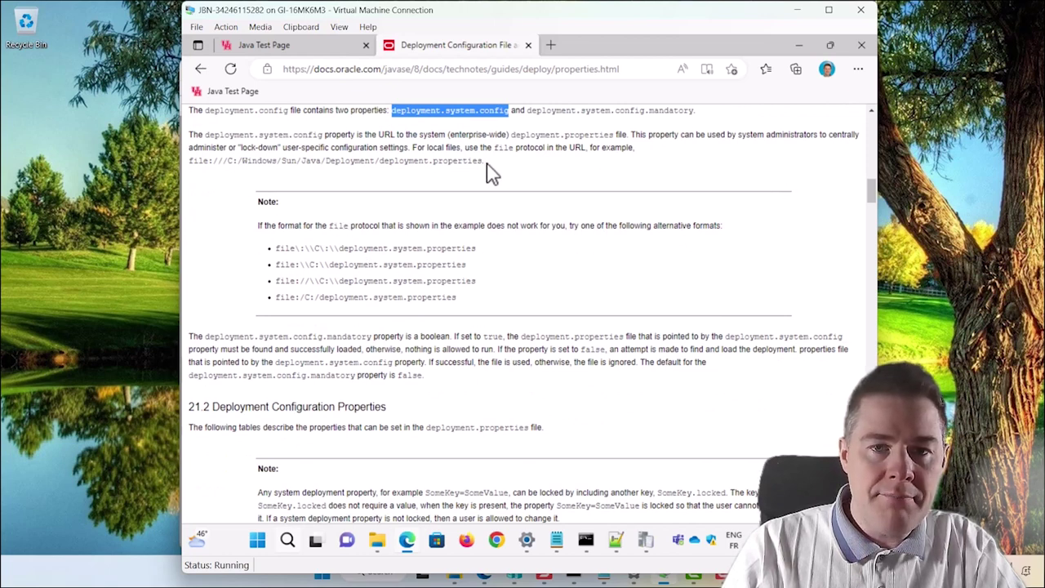
# Copy the example file:/// path and the deployment.properties file name, checking clipboard history
pyautogui.click(402, 160)
pyautogui.moveTo(485, 161); pyautogui.dragTo(187, 174)
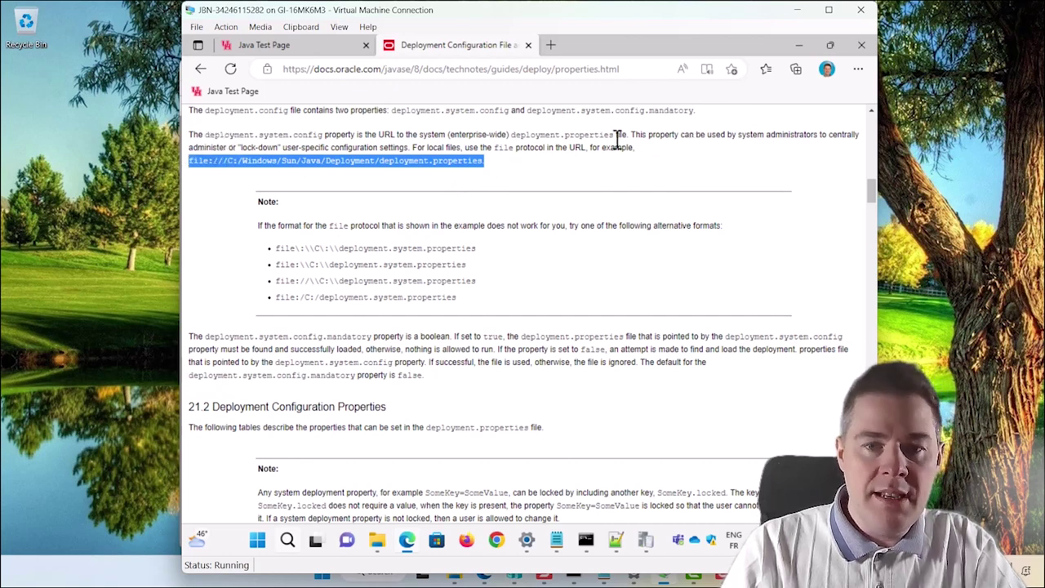
pyautogui.click(586, 226)
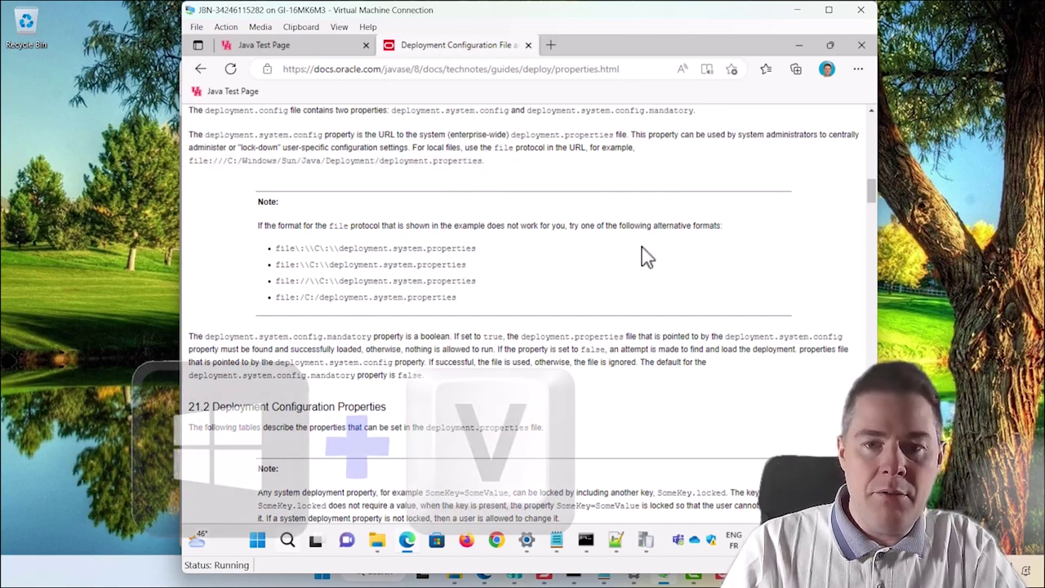
pyautogui.press('super+v')
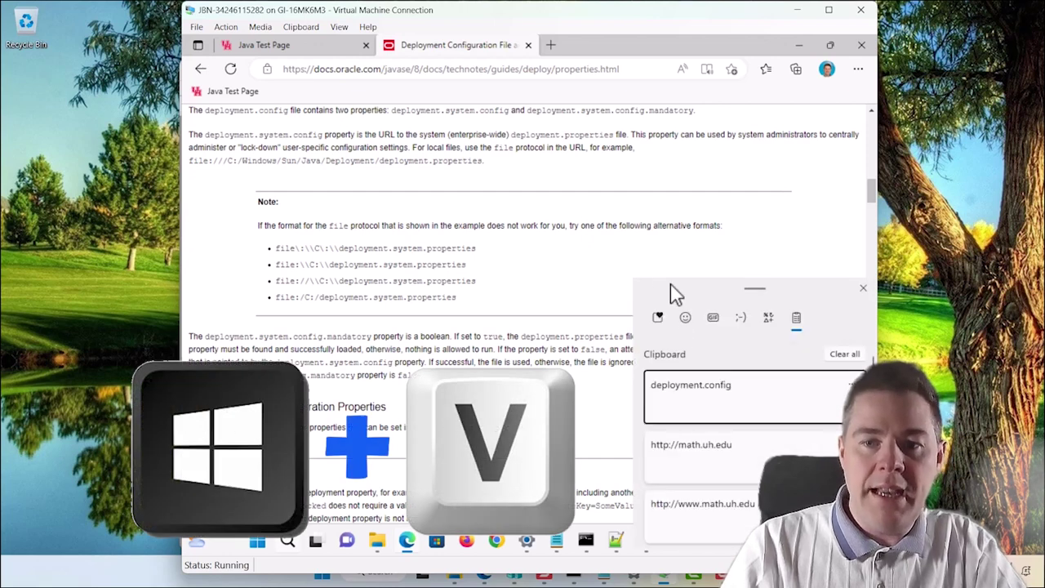
pyautogui.click(618, 210)
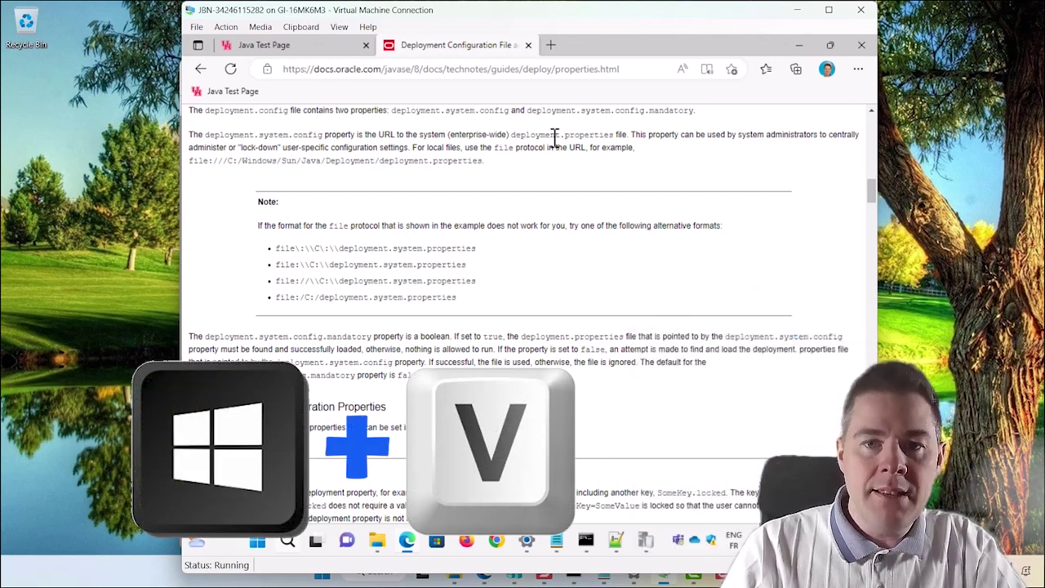
pyautogui.moveTo(618, 136); pyautogui.dragTo(512, 137)
pyautogui.press('super+c')
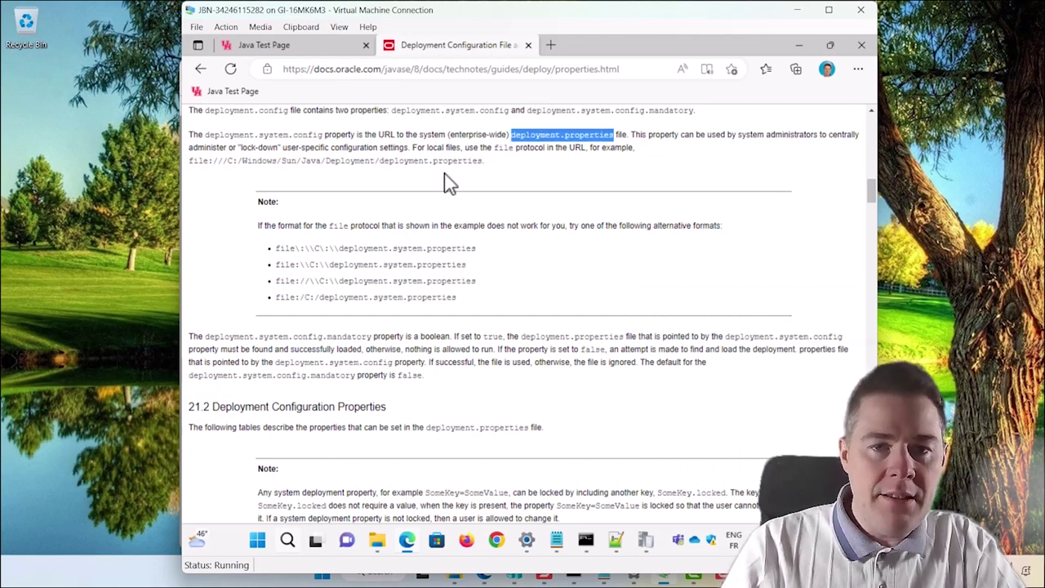
pyautogui.moveTo(484, 160); pyautogui.dragTo(190, 161)
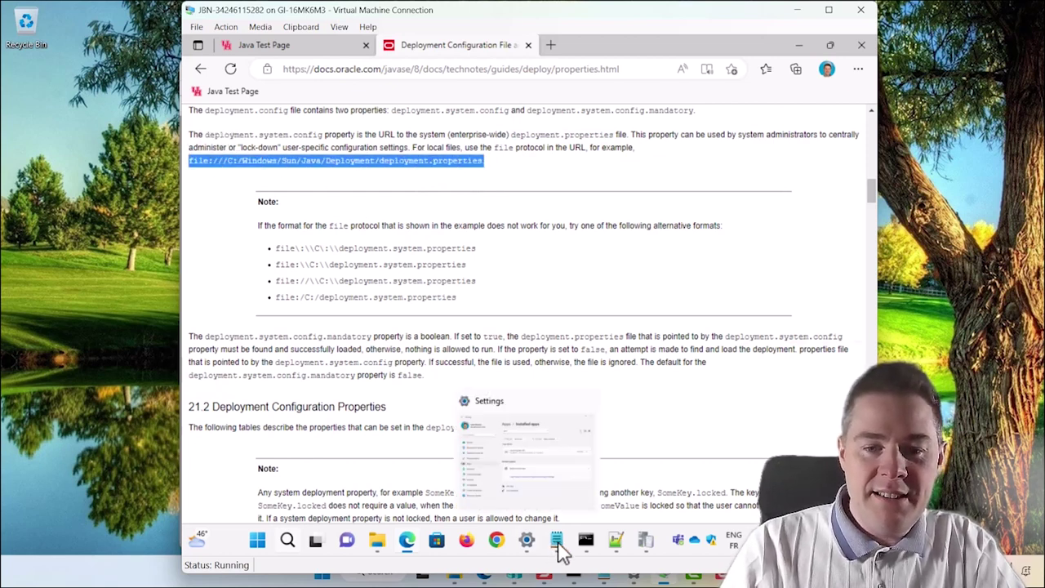
# Paste clipboard items to build deployment.properties=file:///C:/Windows/Sun/Java/Deployment/deployment.properties in deployment.config
pyautogui.moveTo(558, 543)
pyautogui.click(613, 461)
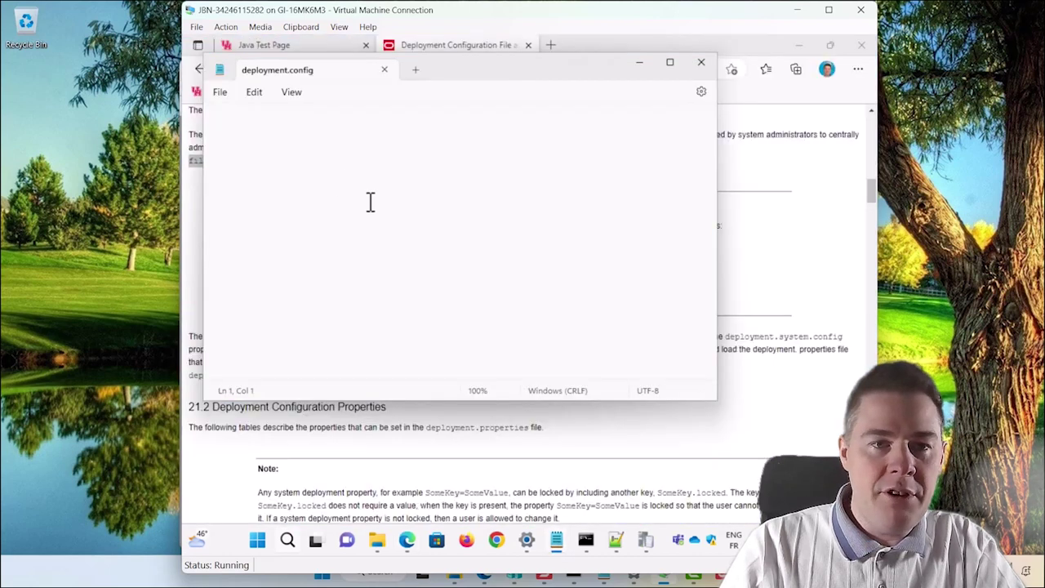
pyautogui.press('super+v')
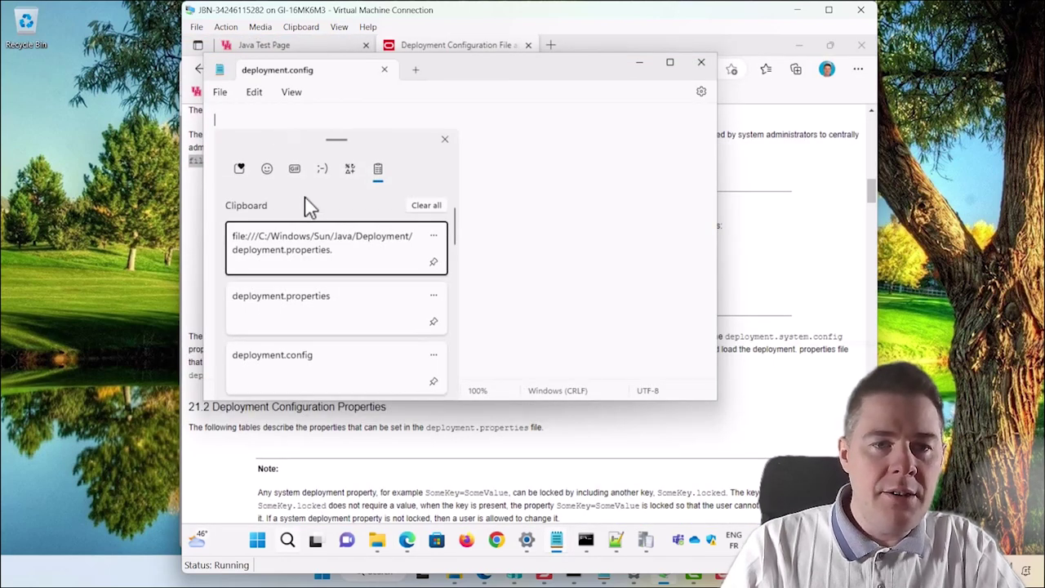
pyautogui.click(309, 299)
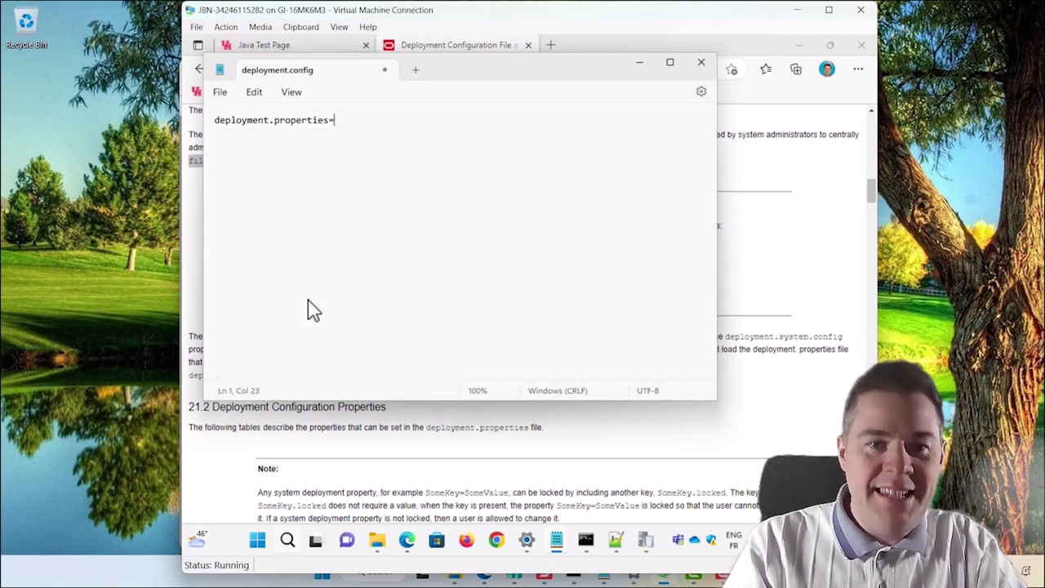
pyautogui.press('super+v')
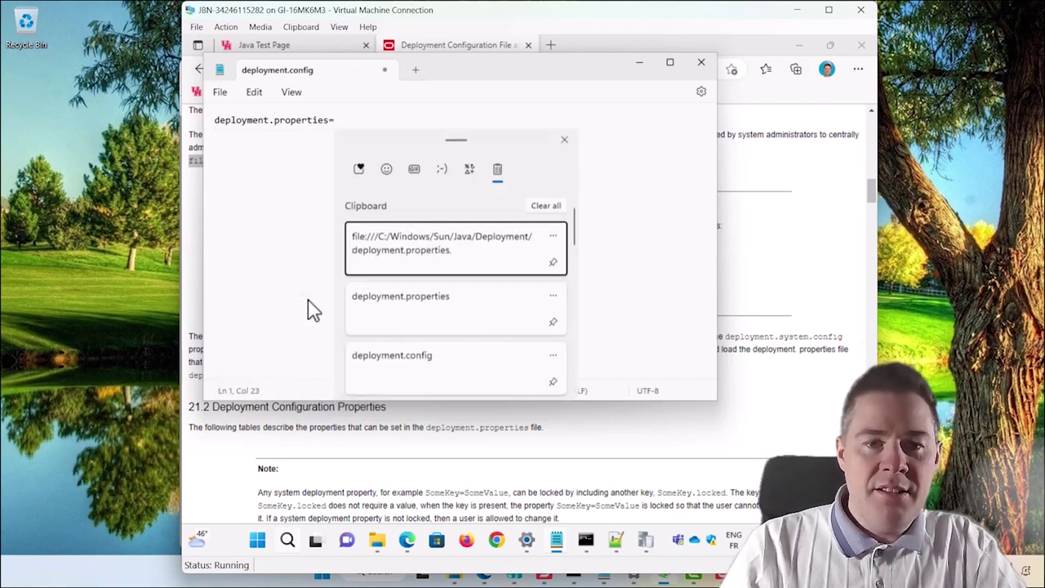
pyautogui.click(441, 260)
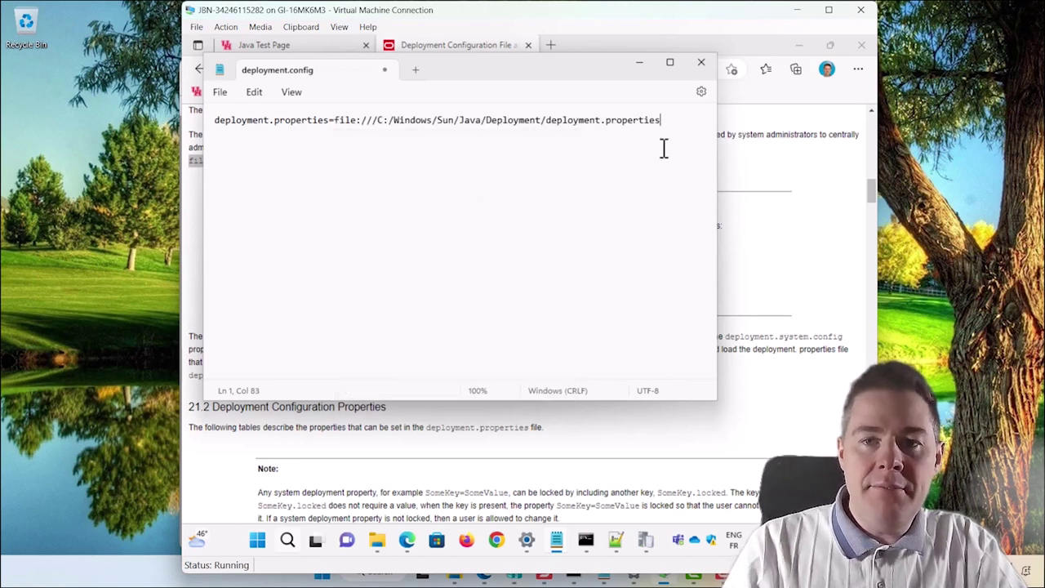
pyautogui.moveTo(659, 120); pyautogui.dragTo(547, 120)
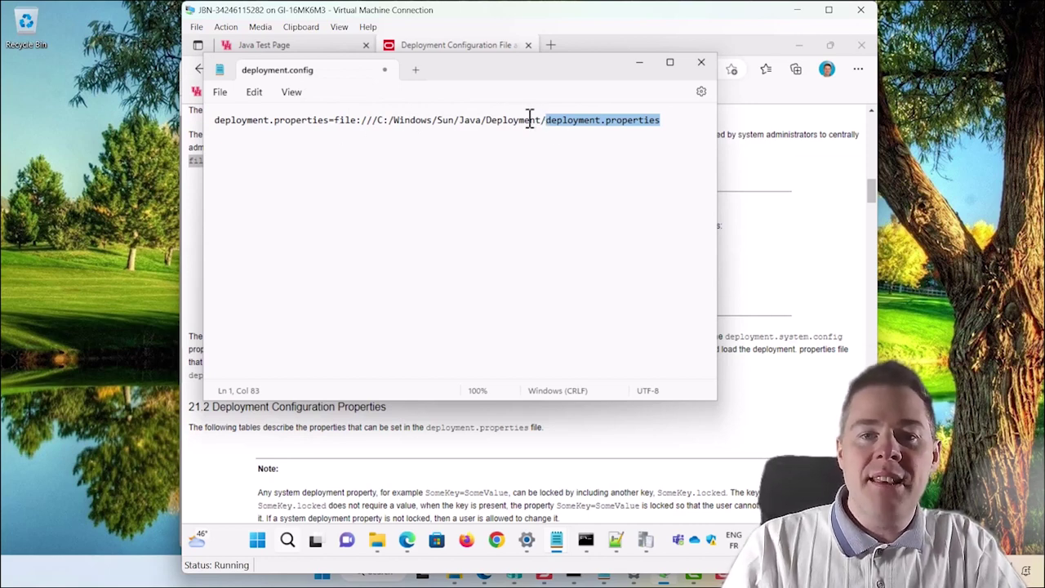
pyautogui.click(581, 122)
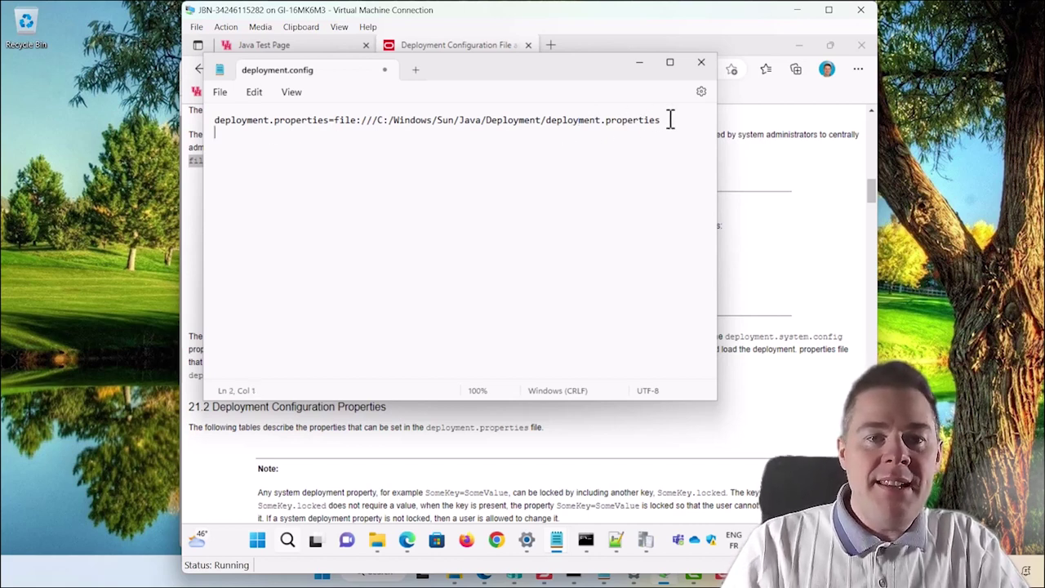
pyautogui.click(768, 287)
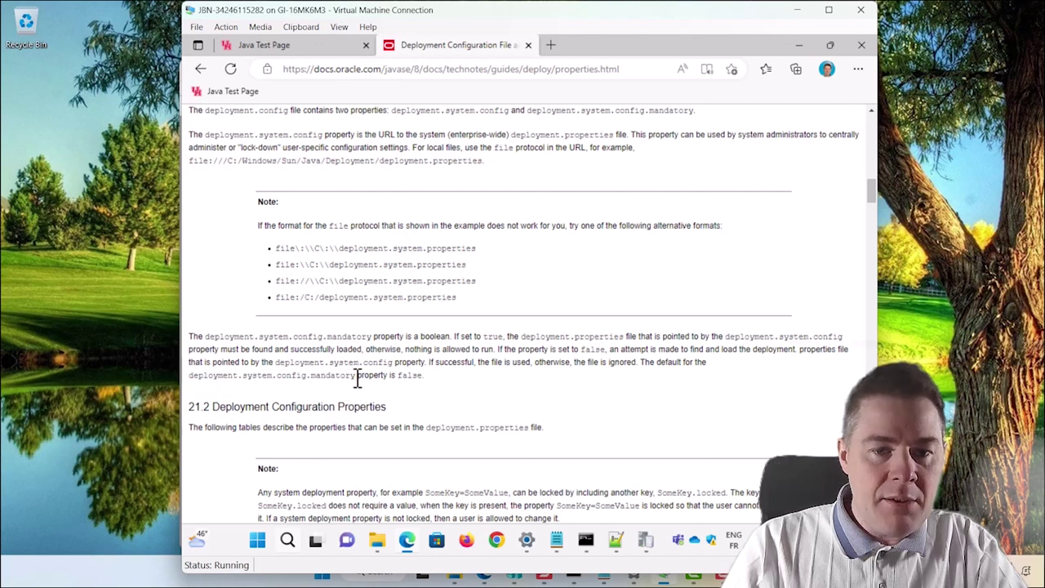
# Copy deployment.system.config.mandatory from the docs and add it as line 2 with =true
pyautogui.moveTo(354, 375); pyautogui.dragTo(187, 375)
pyautogui.hotkey('ctrl', 'c')
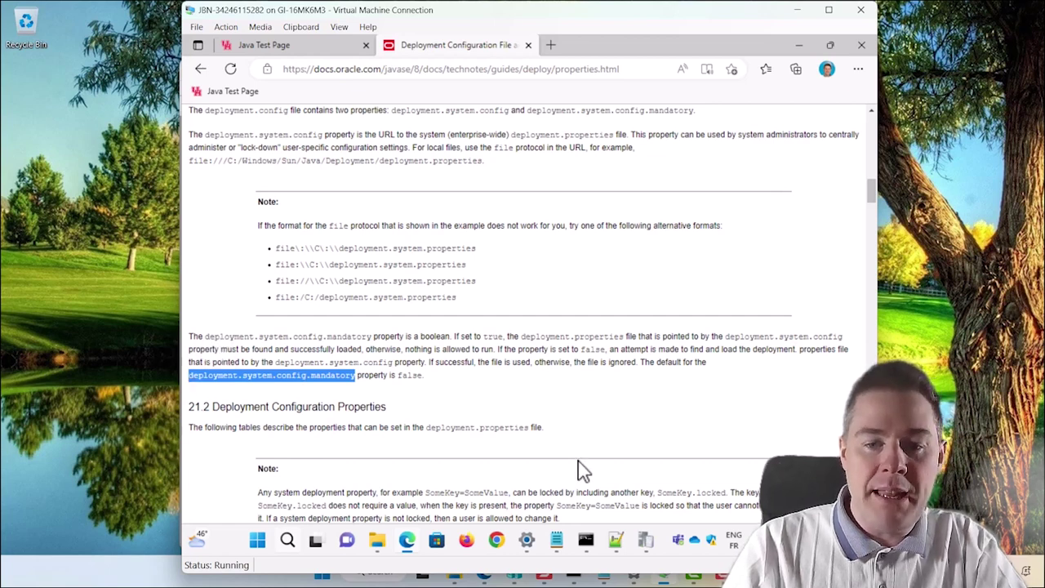
pyautogui.moveTo(557, 542)
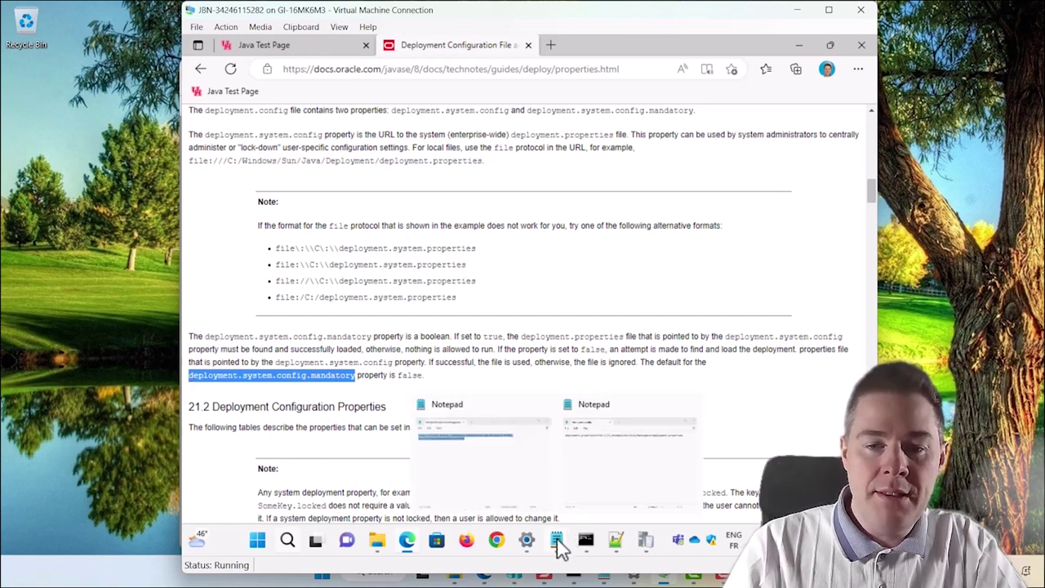
pyautogui.click(601, 472)
pyautogui.hotkey('ctrl', 'v')
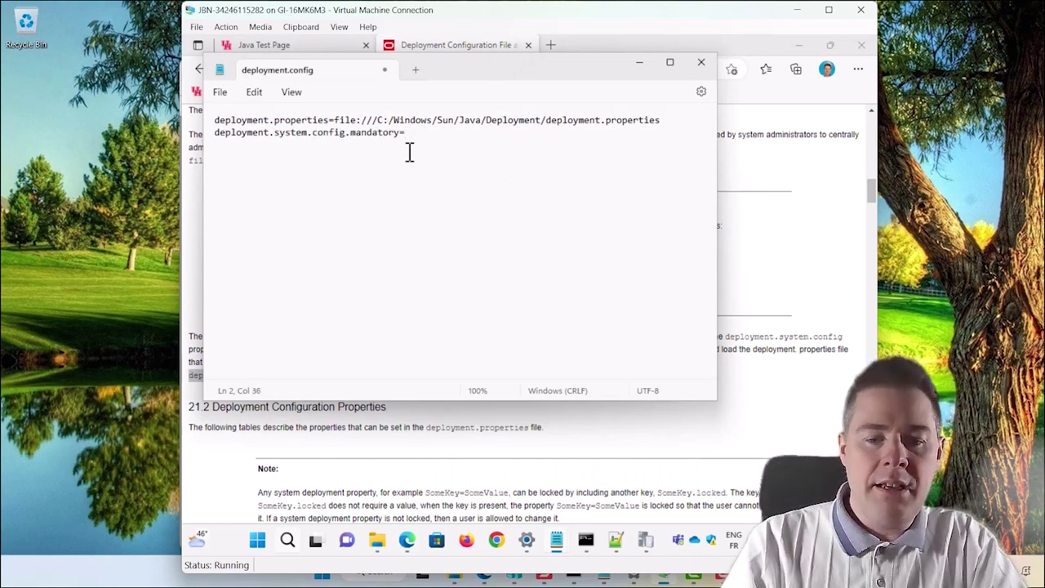
pyautogui.write('=True')
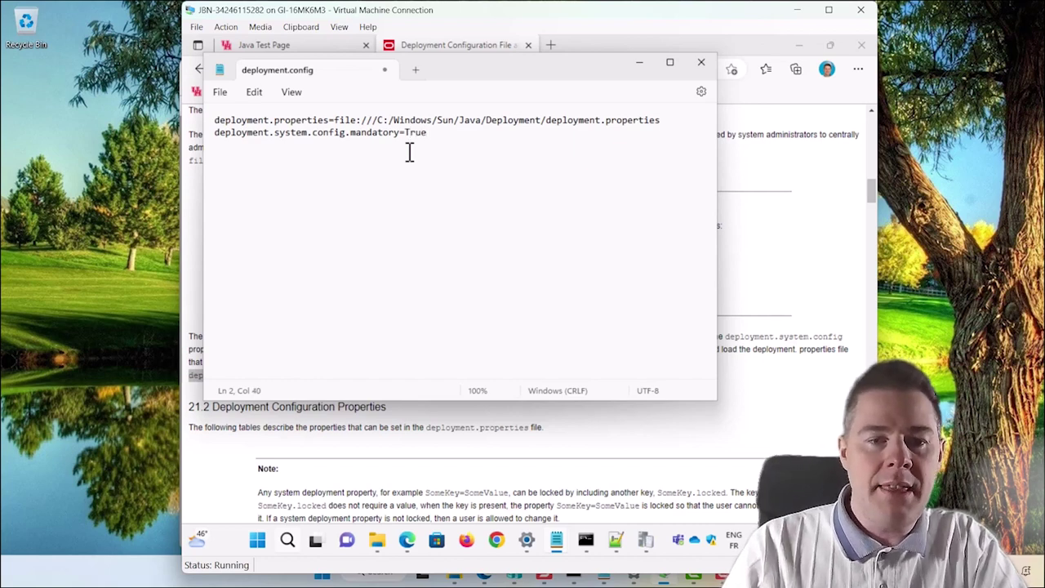
pyautogui.click(695, 435)
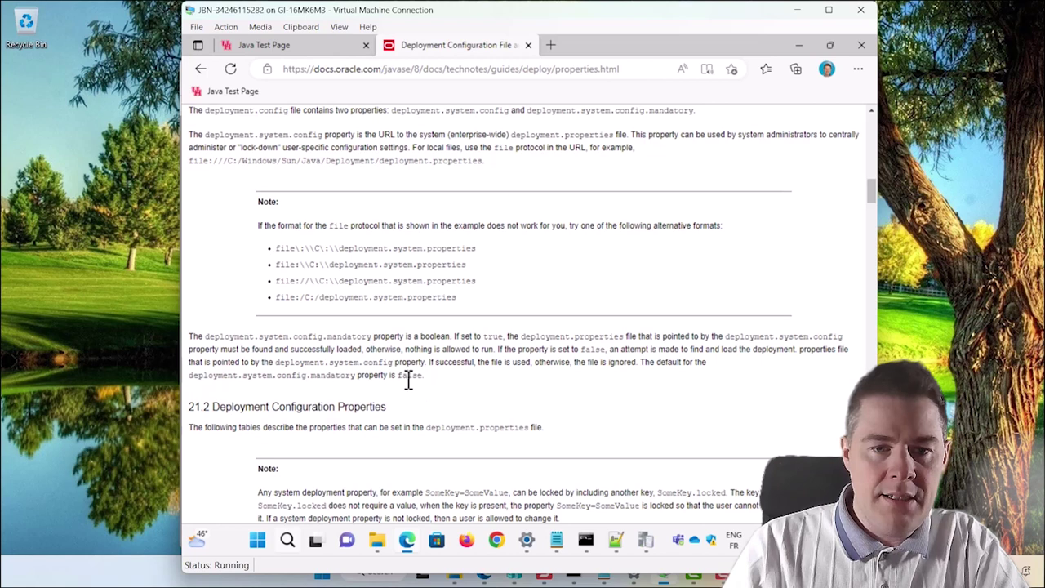
pyautogui.scroll(-3, 520, 386)
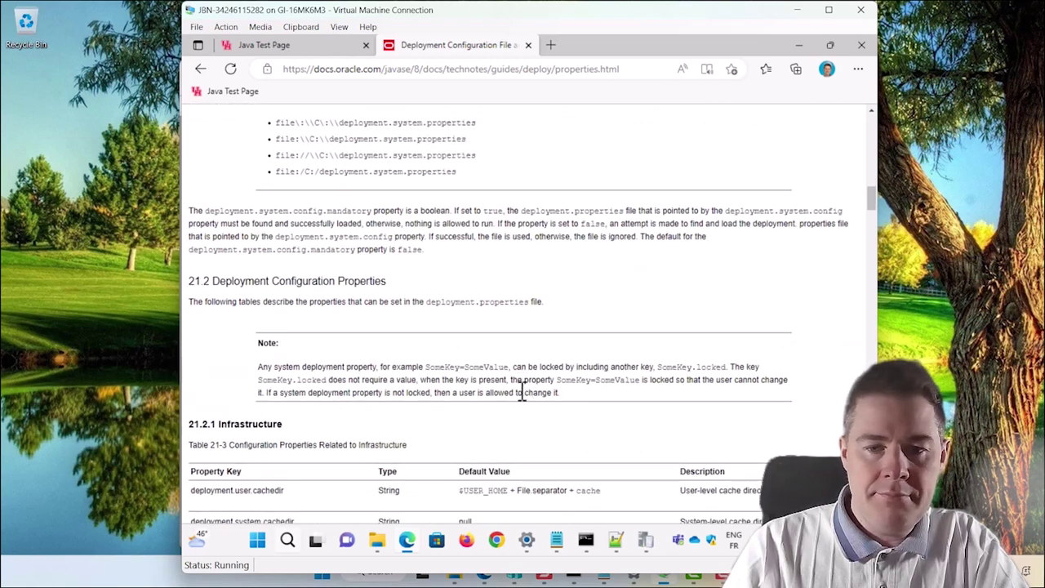
pyautogui.moveTo(556, 540)
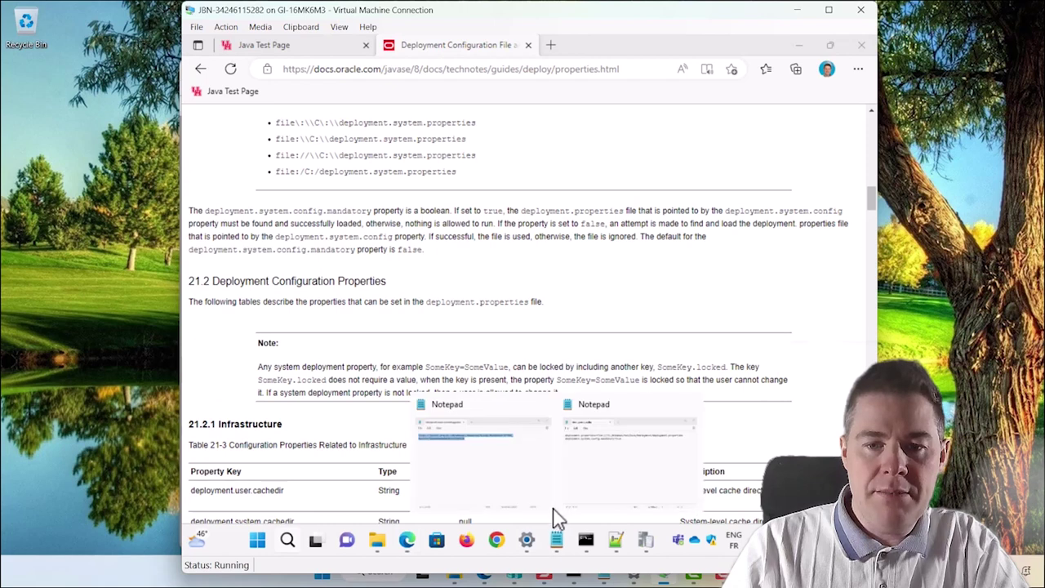
pyautogui.click(596, 428)
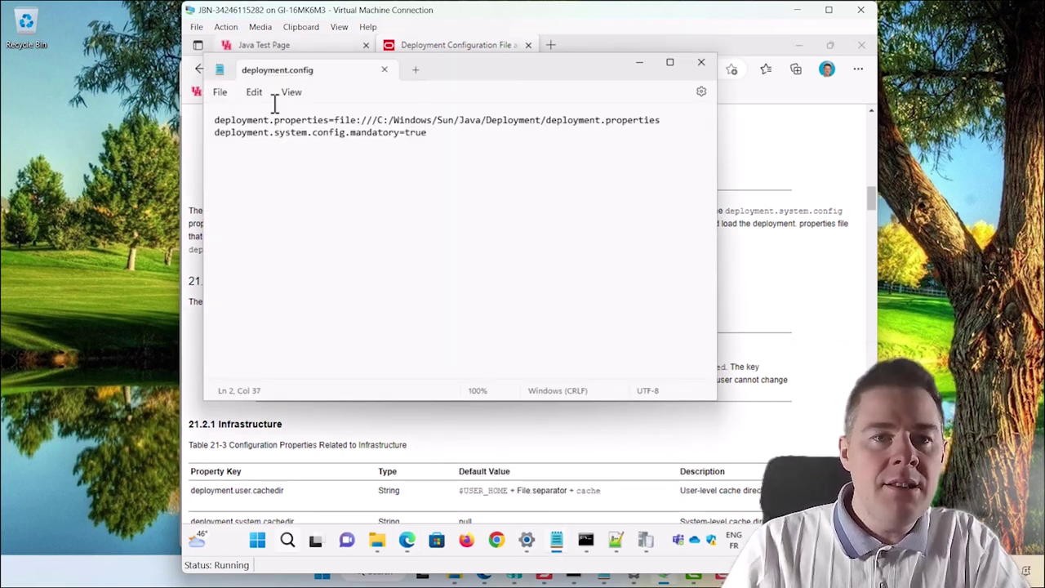
# Save deployment.config and start a new empty Notepad document
pyautogui.click(221, 95)
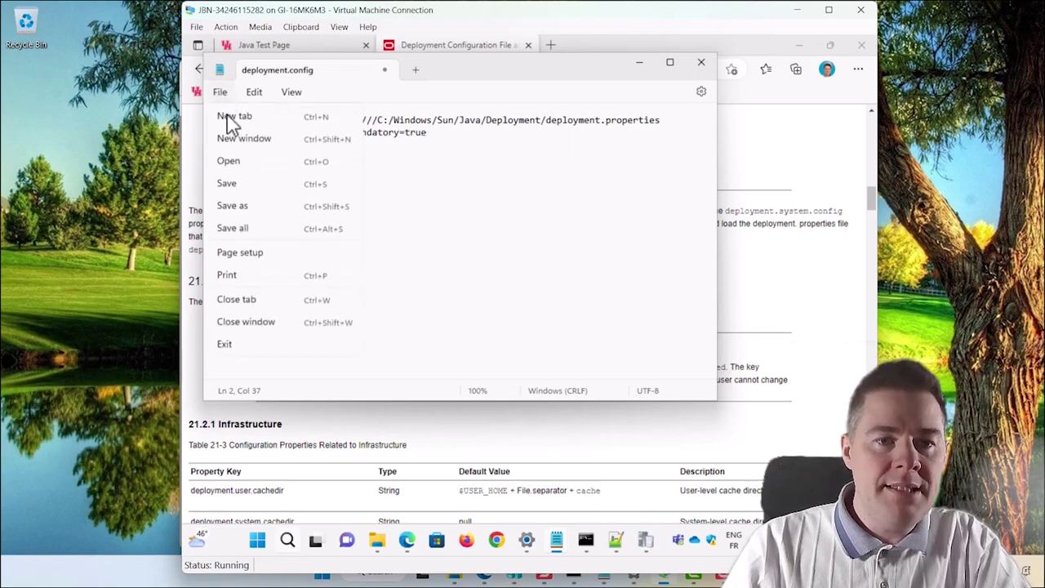
pyautogui.click(232, 184)
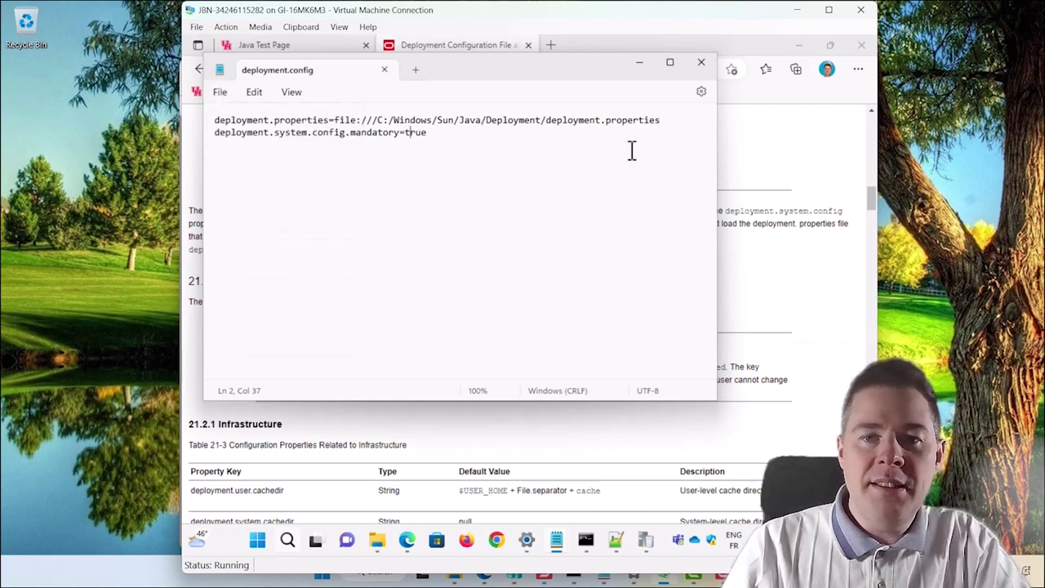
pyautogui.click(215, 95)
pyautogui.press('Escape')
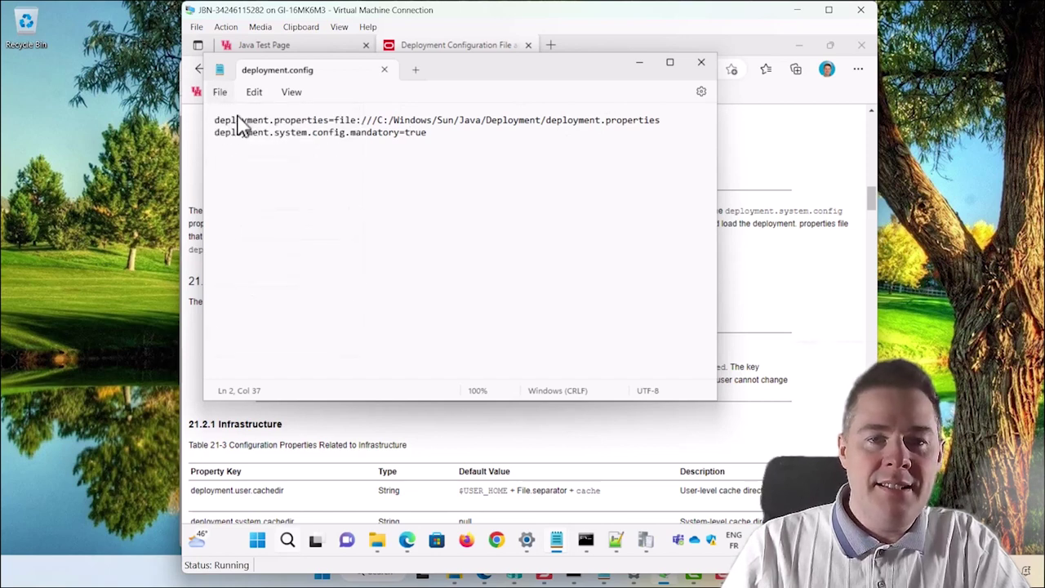
pyautogui.hotkey('ctrl', 'n')
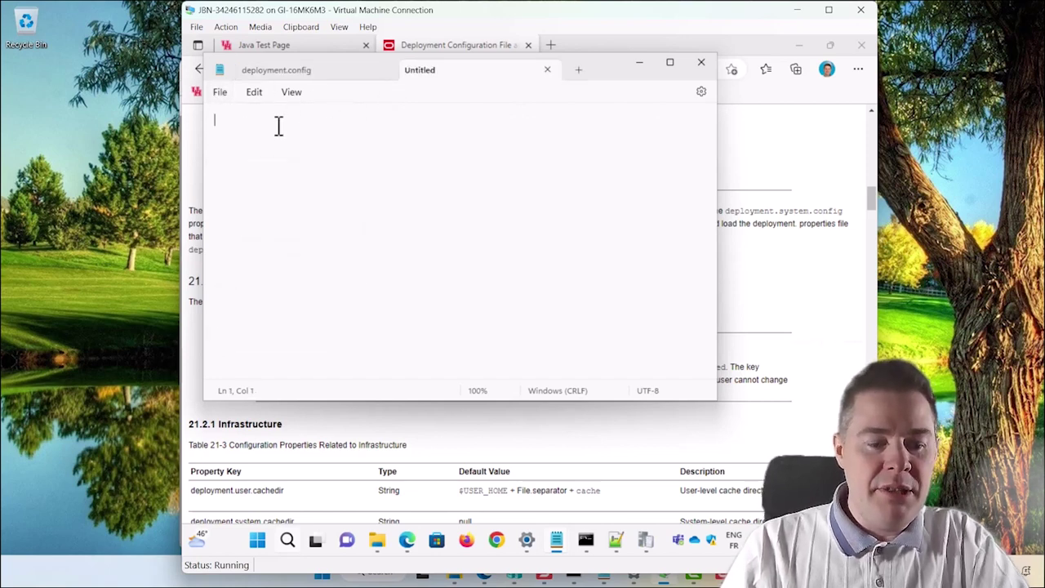
# Save the empty document as deployment.properties with All files type, pasting the name from clipboard history
pyautogui.click(218, 93)
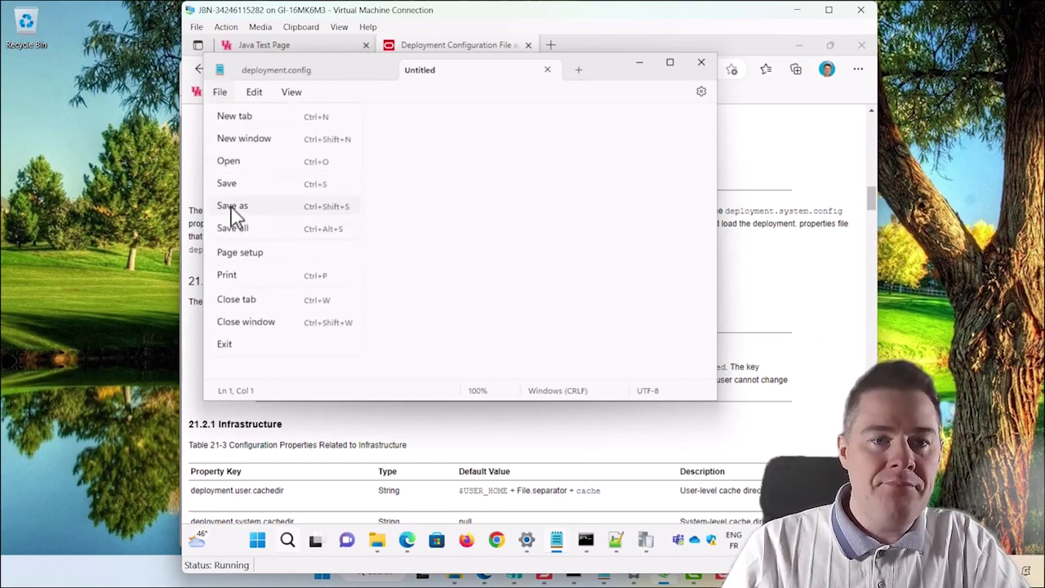
pyautogui.click(232, 207)
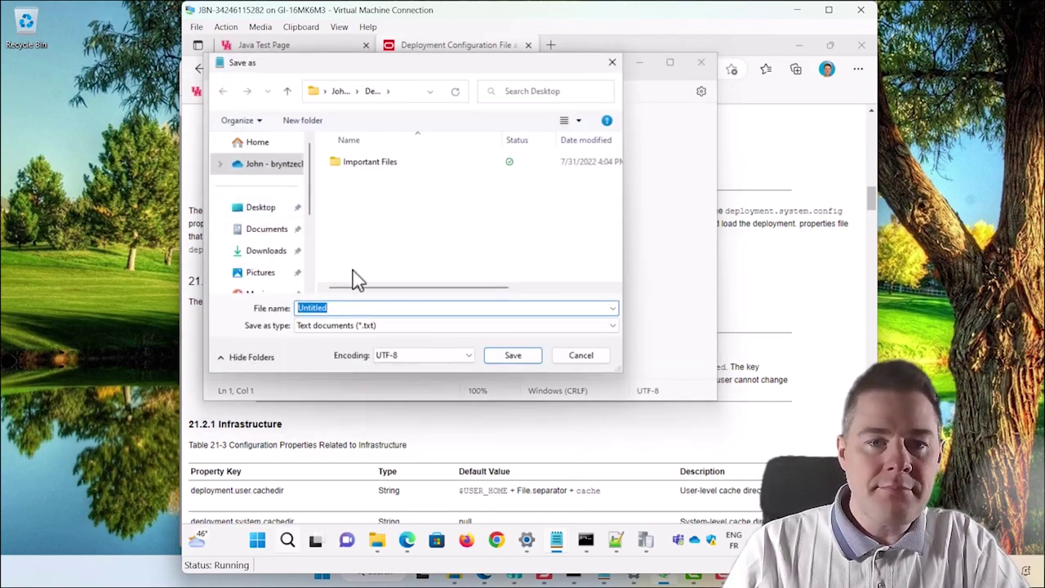
pyautogui.click(360, 326)
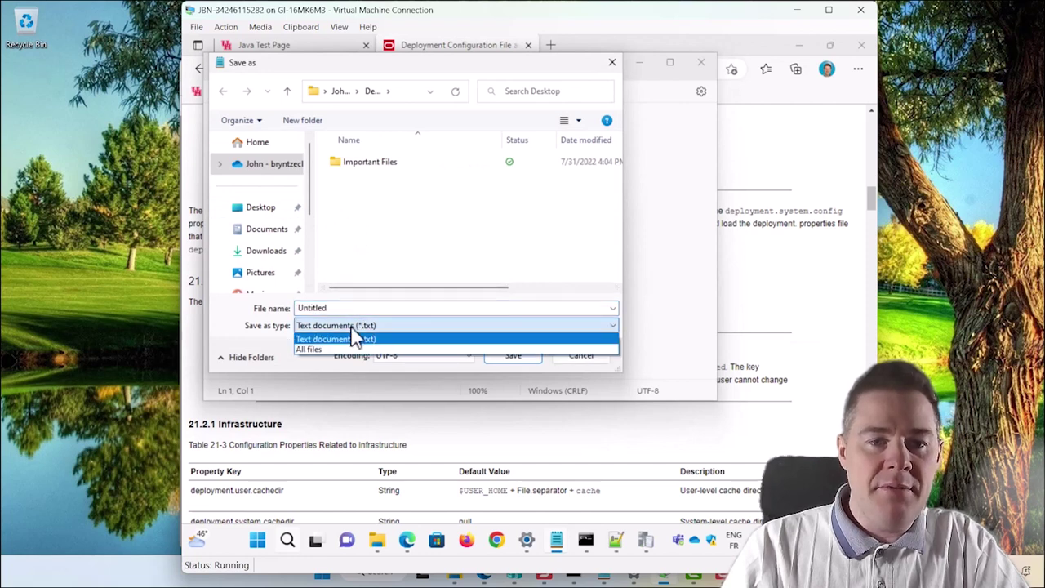
pyautogui.click(318, 351)
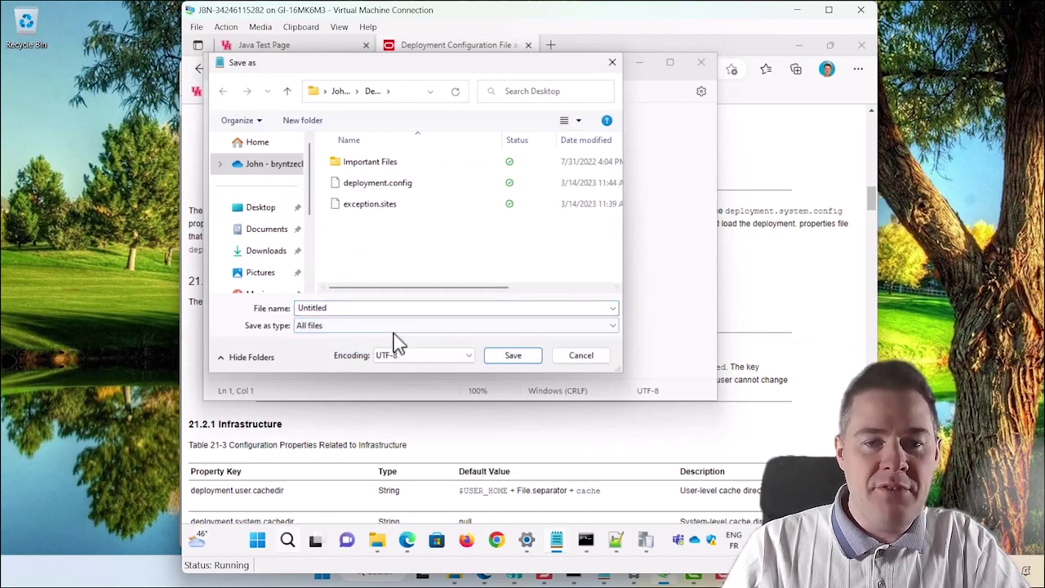
pyautogui.click(341, 310)
pyautogui.moveTo(341, 310); pyautogui.dragTo(297, 314)
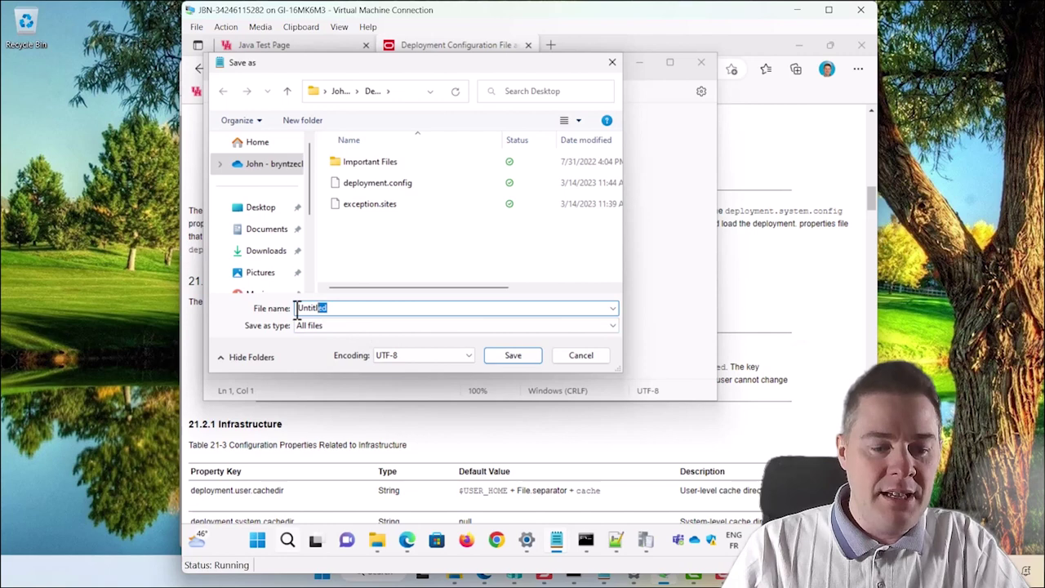
pyautogui.press('super+v')
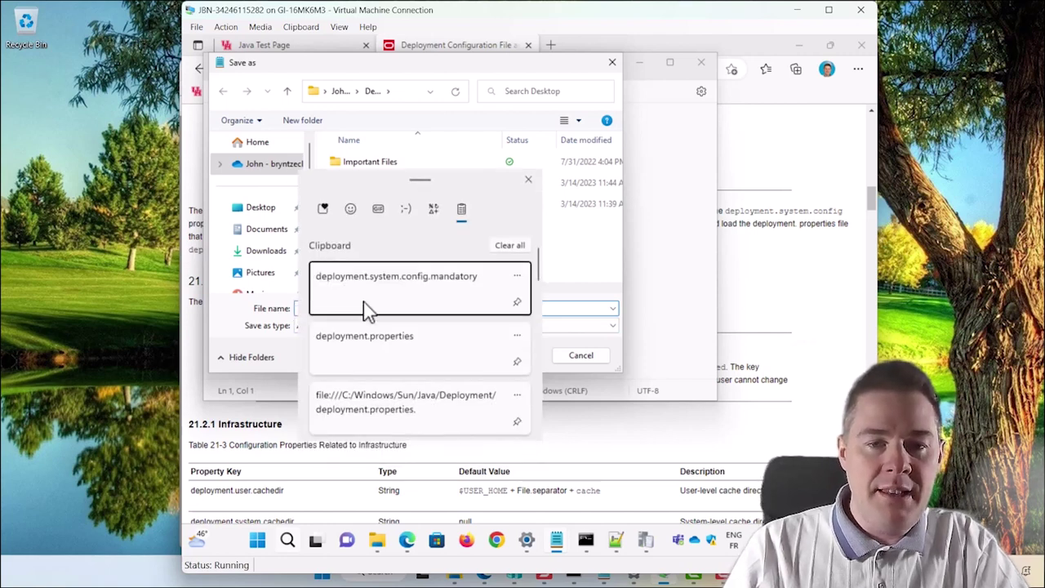
pyautogui.click(380, 349)
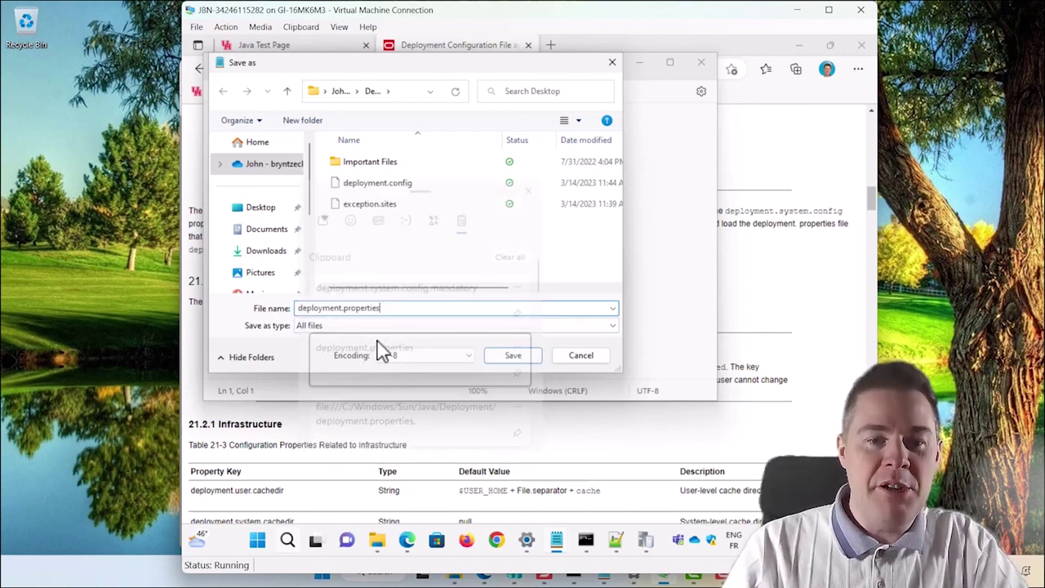
pyautogui.click(515, 359)
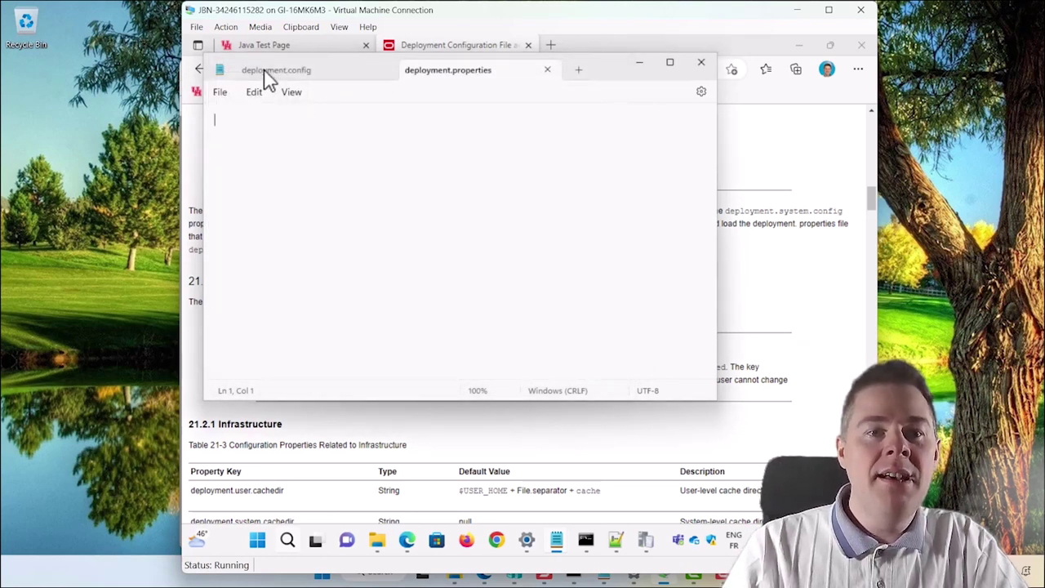
# Check the deployment.properties name on deployment.config line 1, then return to the Oracle page
pyautogui.click(269, 72)
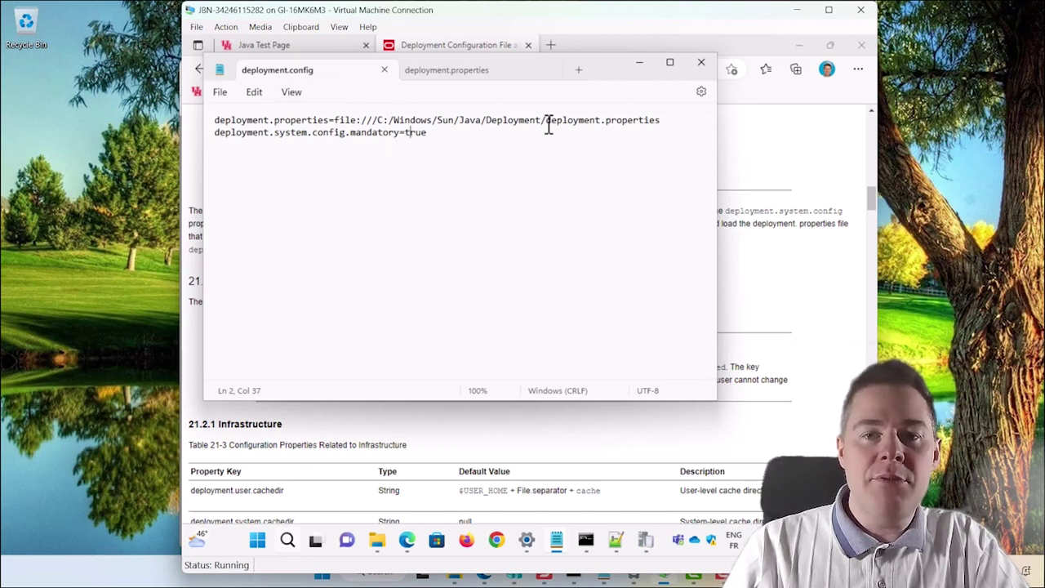
pyautogui.moveTo(546, 123); pyautogui.dragTo(644, 123)
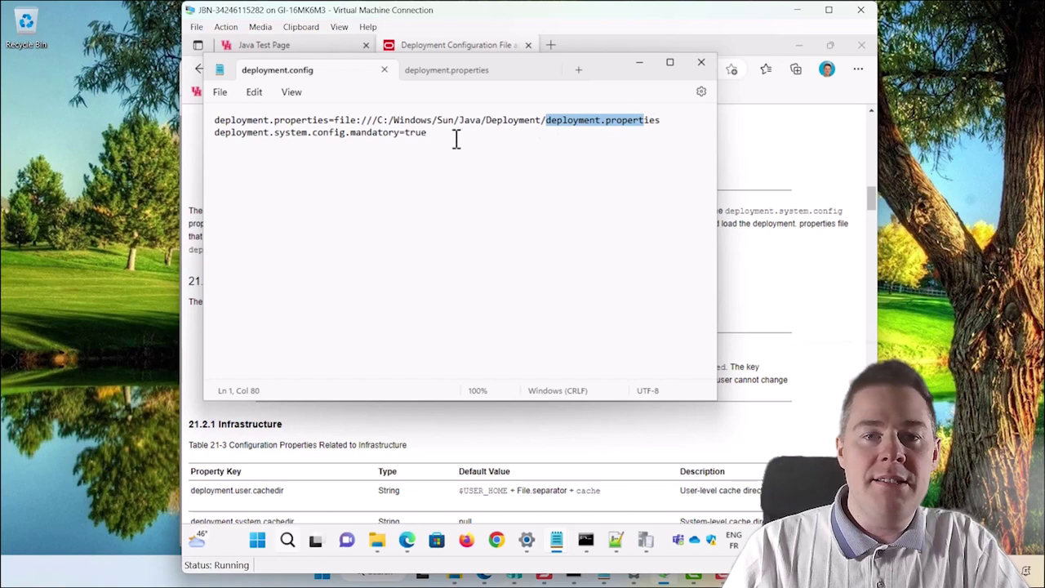
pyautogui.click(467, 74)
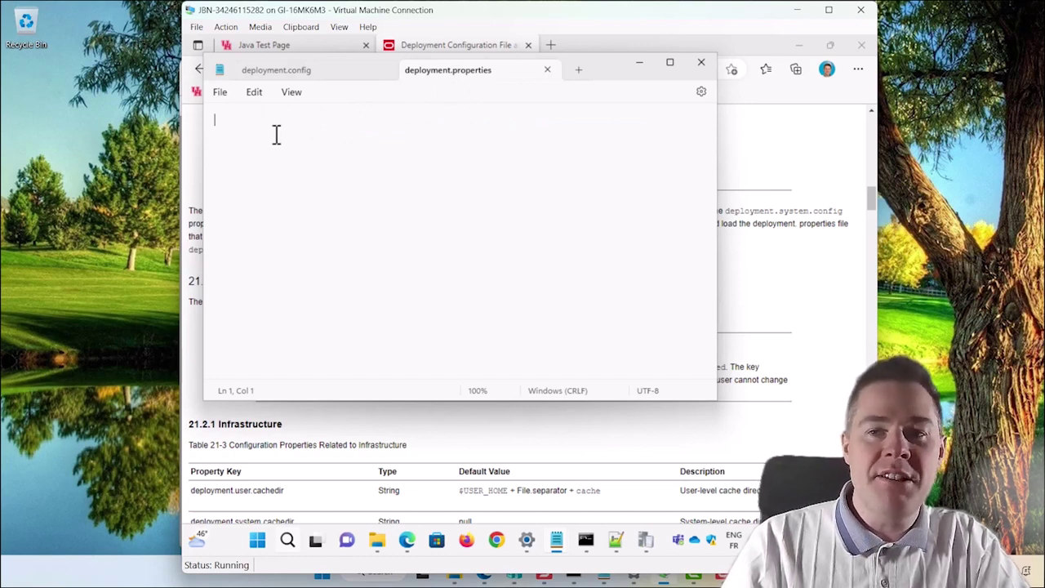
pyautogui.click(763, 135)
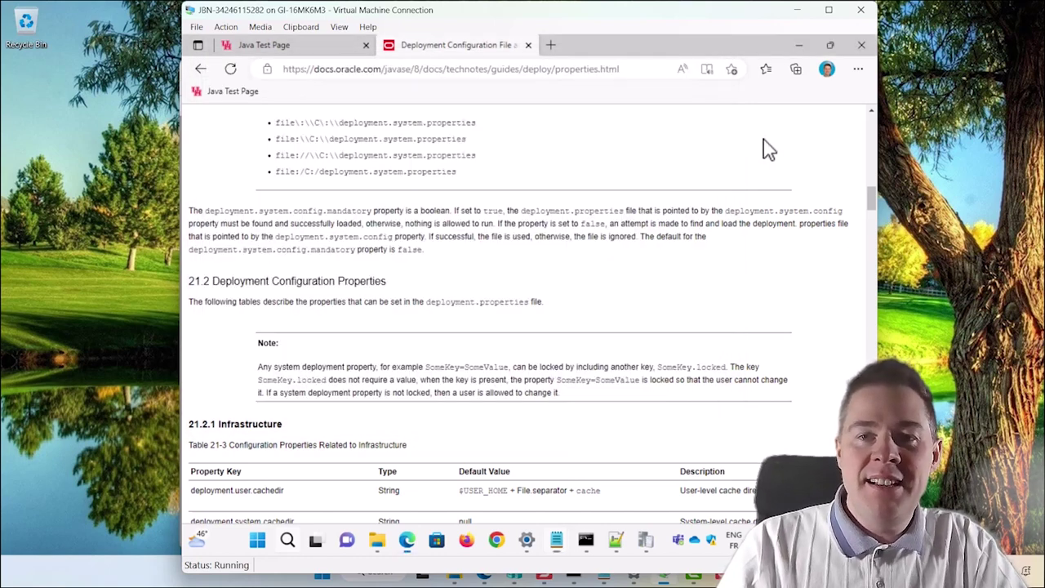
# In a new tab, search 'deployment.properties examples exception.list' and open the Oracle Deployment Configuration result
pyautogui.click(551, 49)
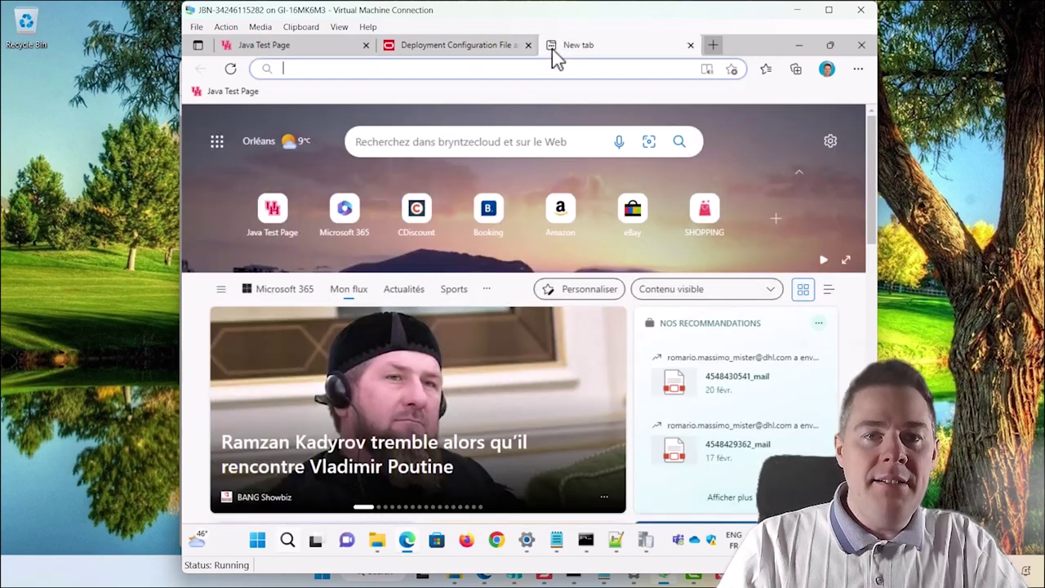
pyautogui.press('super+v')
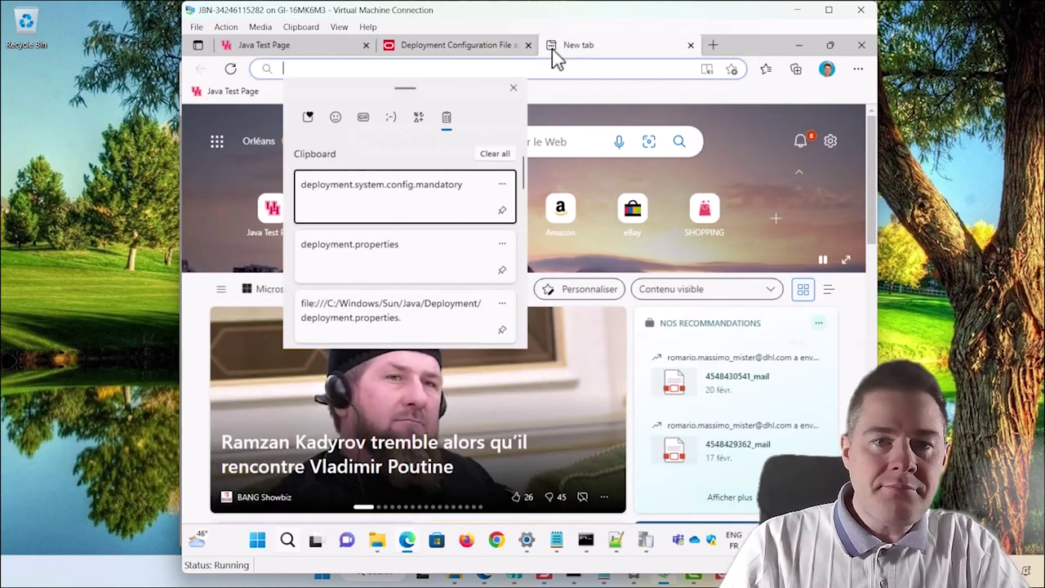
pyautogui.click(385, 256)
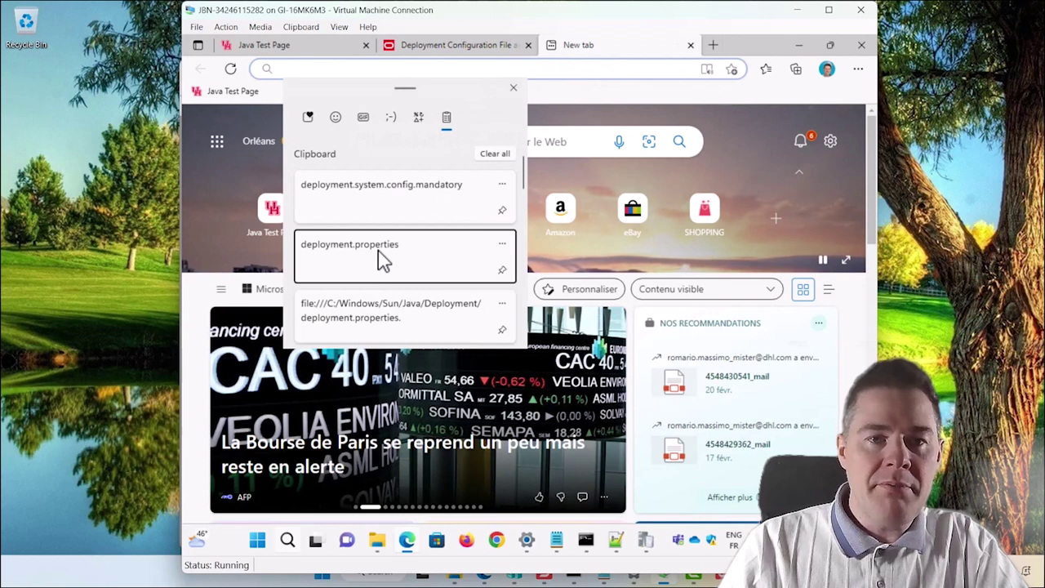
pyautogui.write('exa')
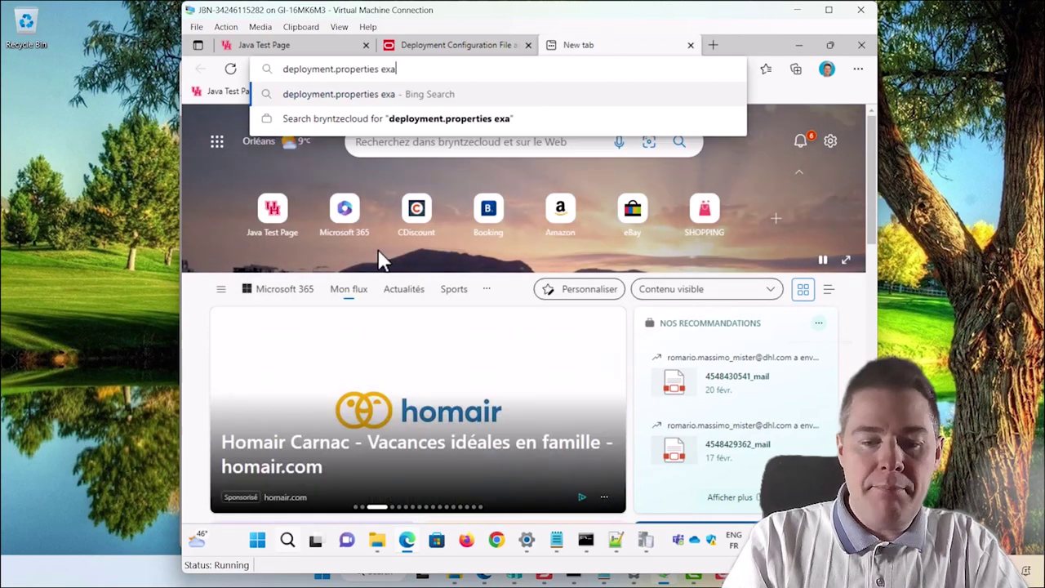
pyautogui.write('mples excep')
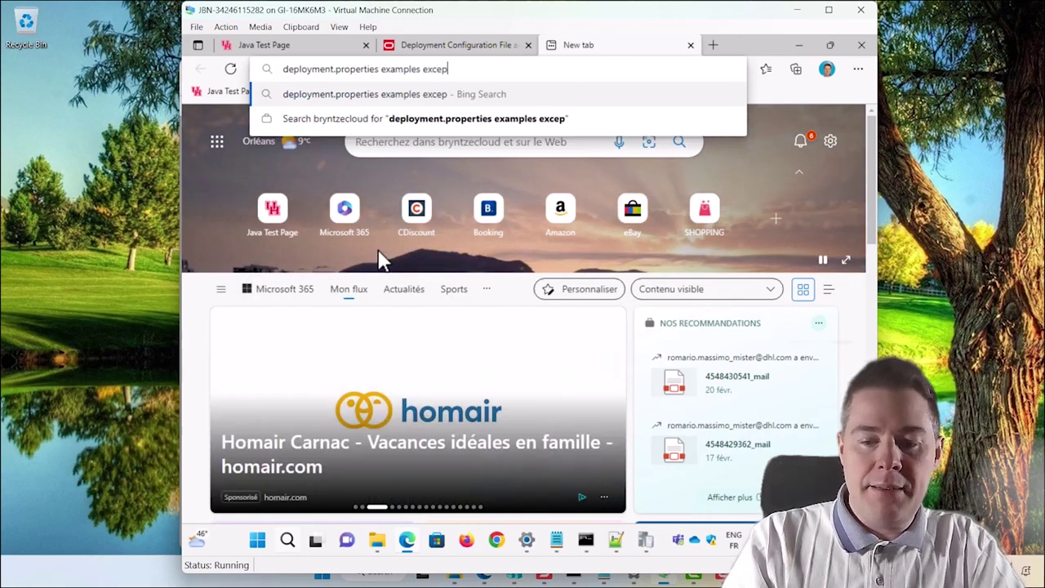
pyautogui.write('tion.list')
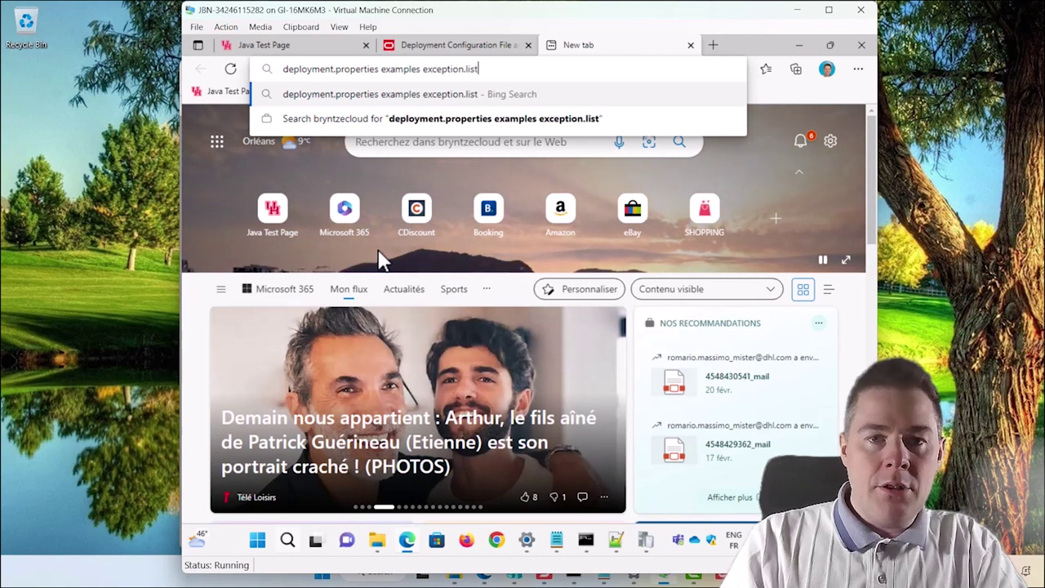
pyautogui.press('Return')
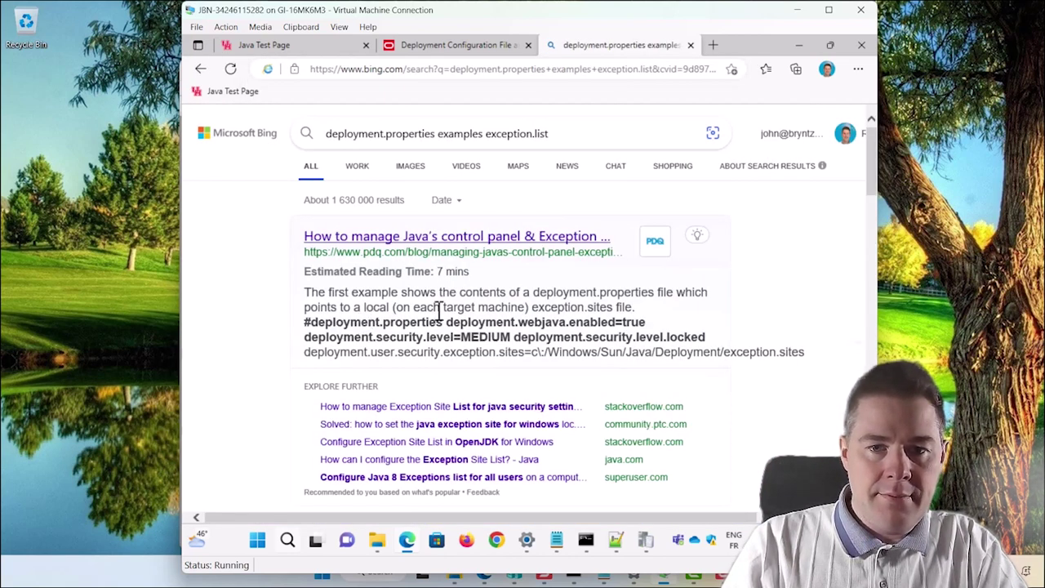
pyautogui.scroll(-2, 523, 318)
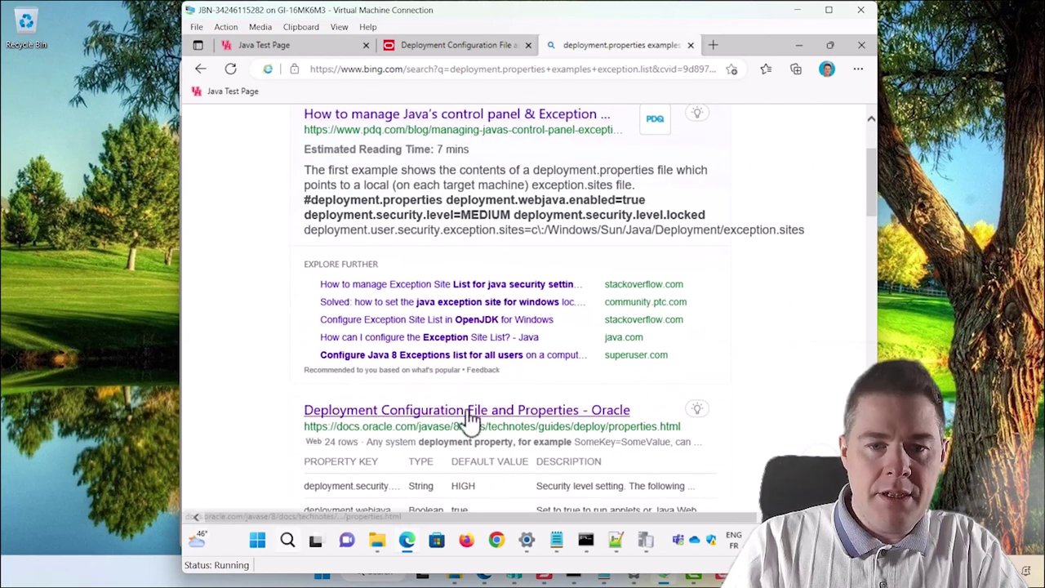
pyautogui.click(466, 412)
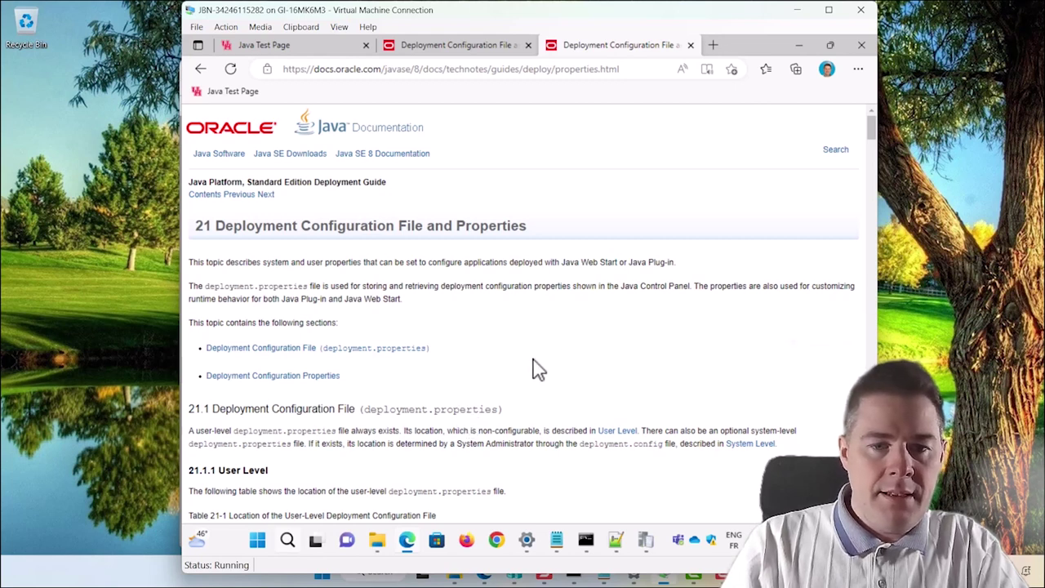
# Find 'exception.lis' on the page and select the deployment.user.security.exception.sites property name
pyautogui.hotkey('ctrl', 'f')
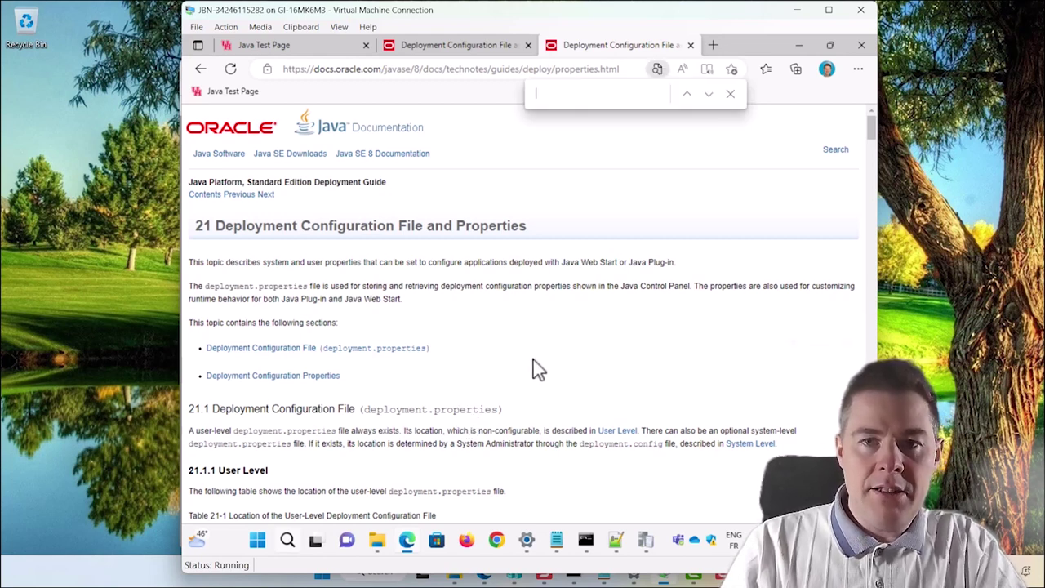
pyautogui.write('exception.list')
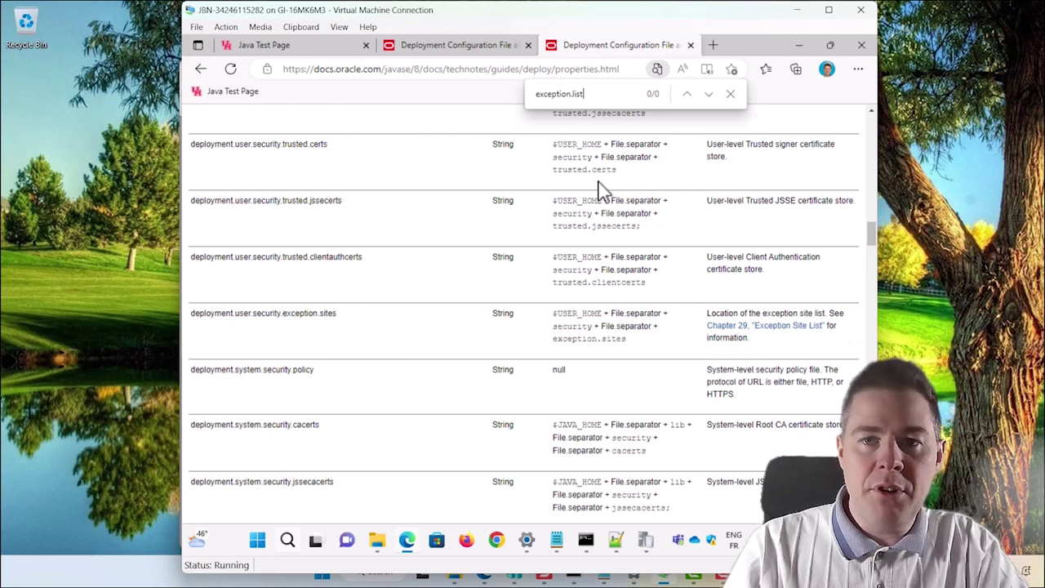
pyautogui.click(732, 96)
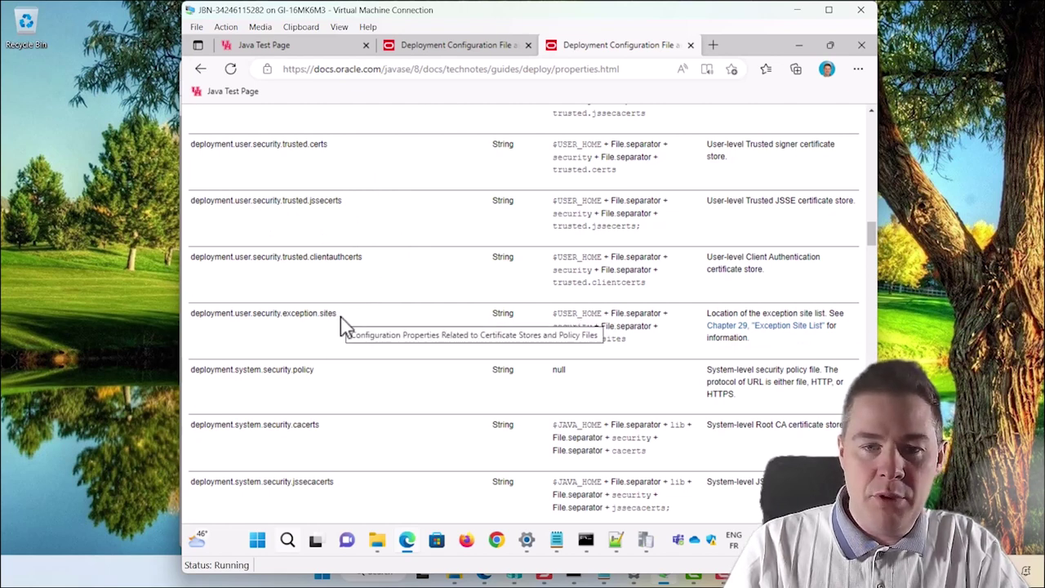
pyautogui.moveTo(337, 316); pyautogui.dragTo(190, 319)
pyautogui.hotkey('ctrl', 'c')
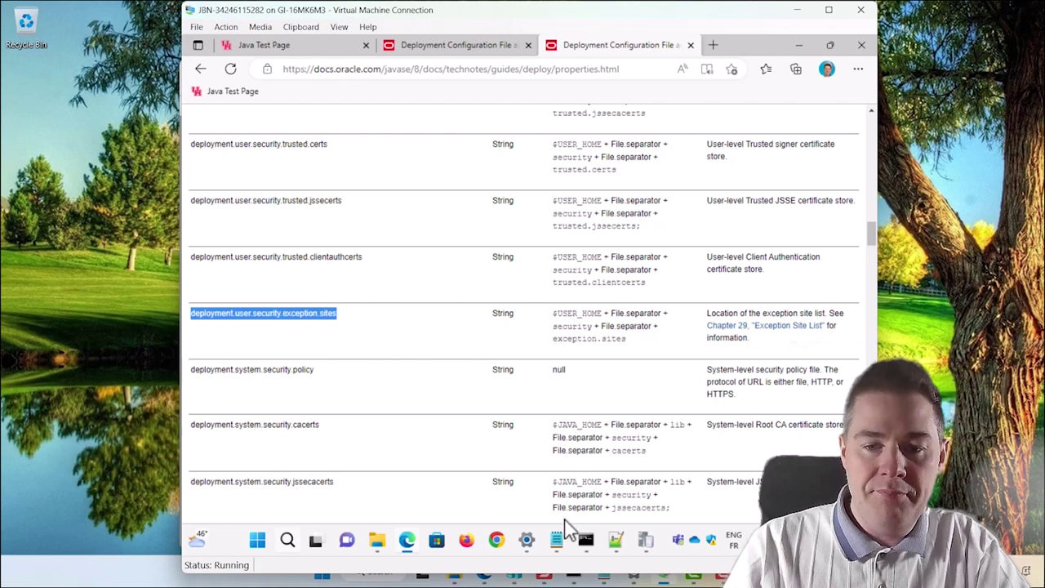
# Write deployment.user.security.exception.sites= pointing to Security\exception.sites in deployment.properties and save it
pyautogui.moveTo(563, 551)
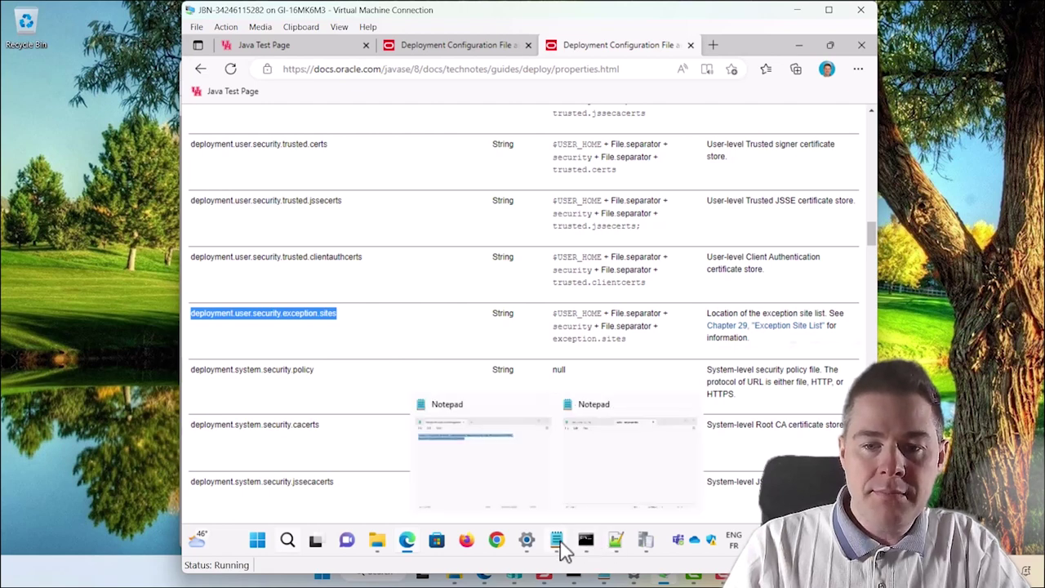
pyautogui.click(609, 459)
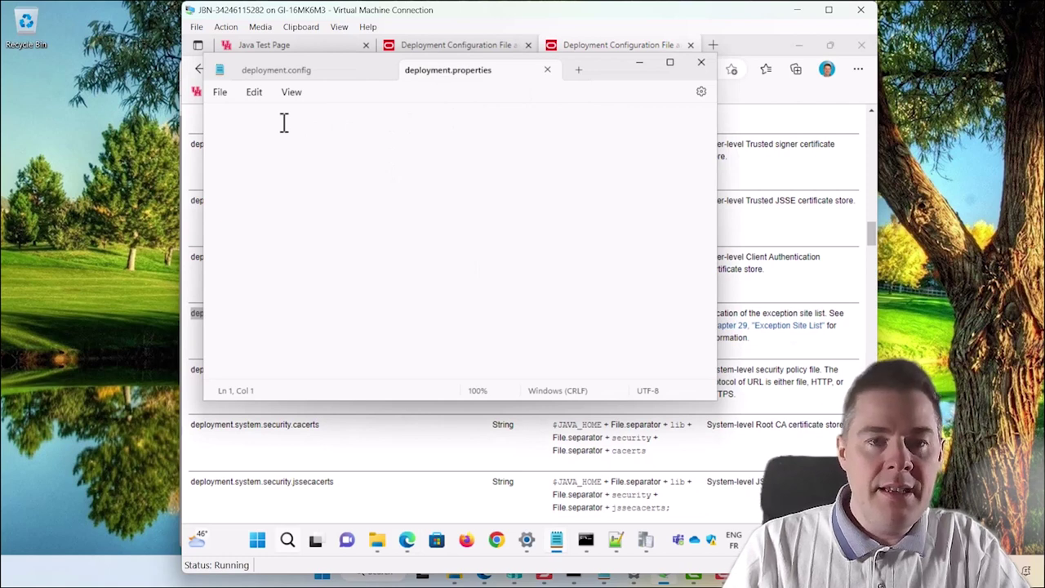
pyautogui.hotkey('ctrl', 'v')
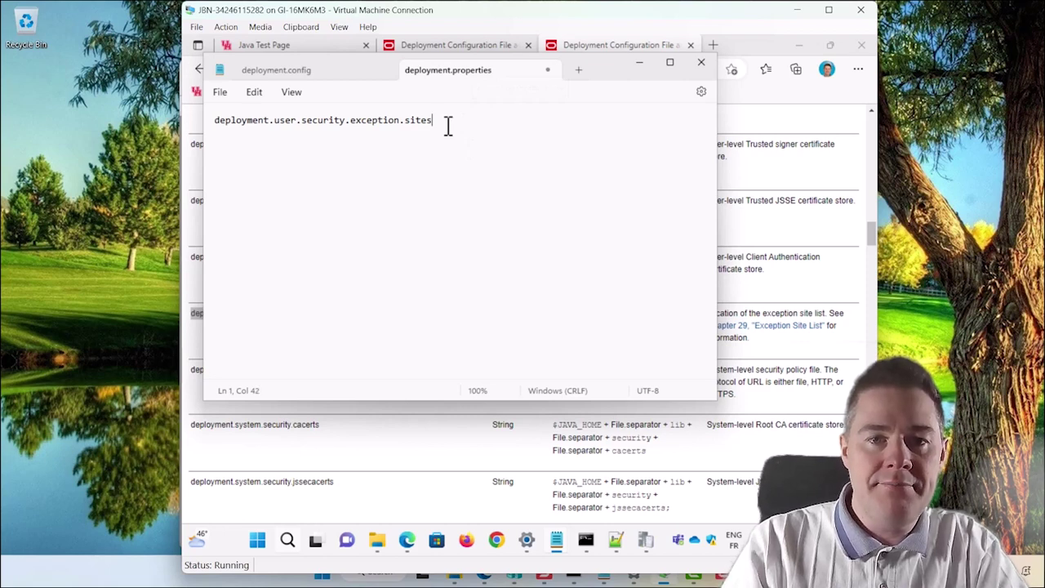
pyautogui.write('=')
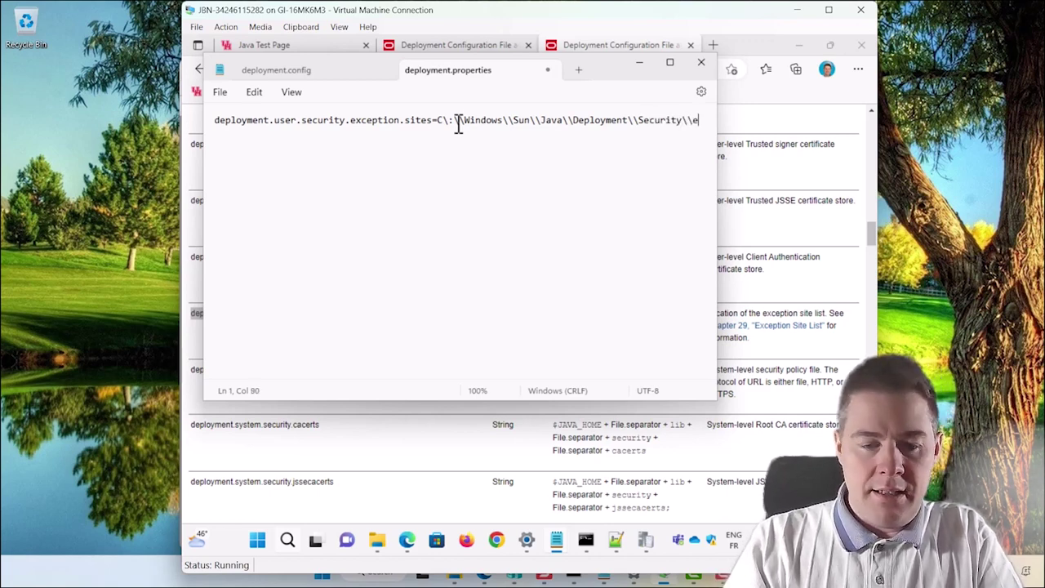
pyautogui.write('eption.site')
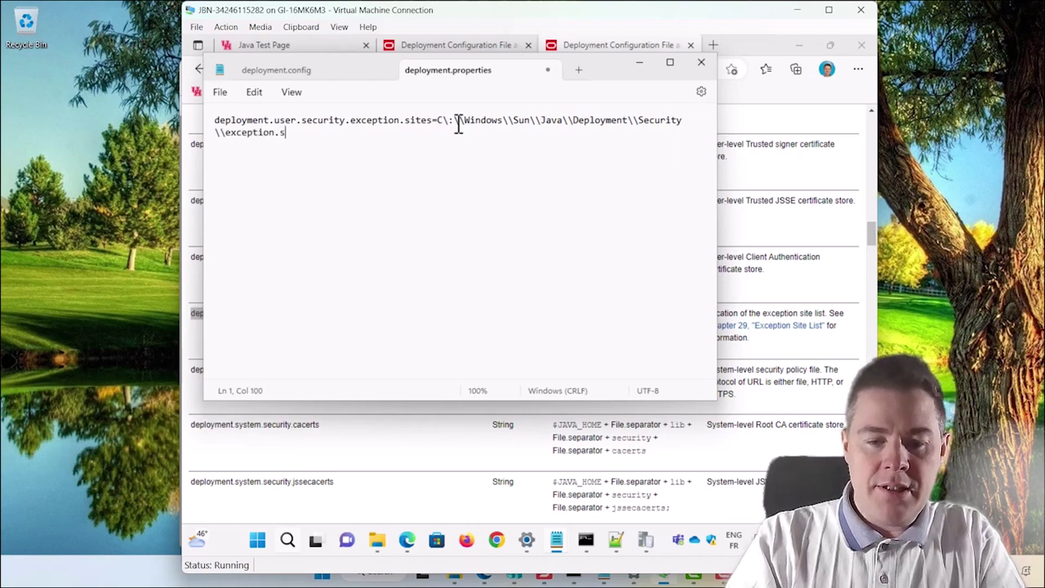
pyautogui.write('s')
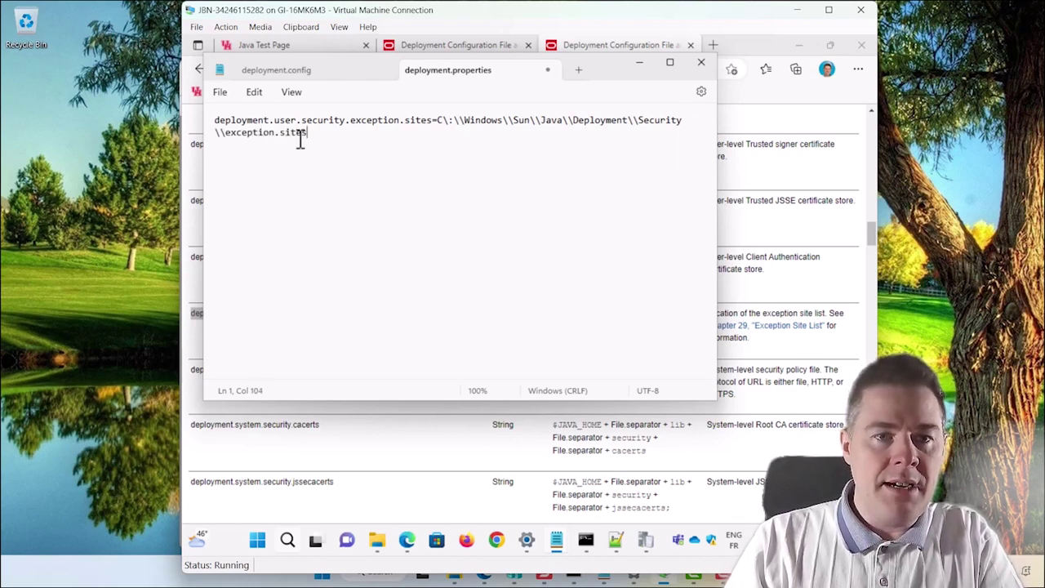
pyautogui.click(220, 93)
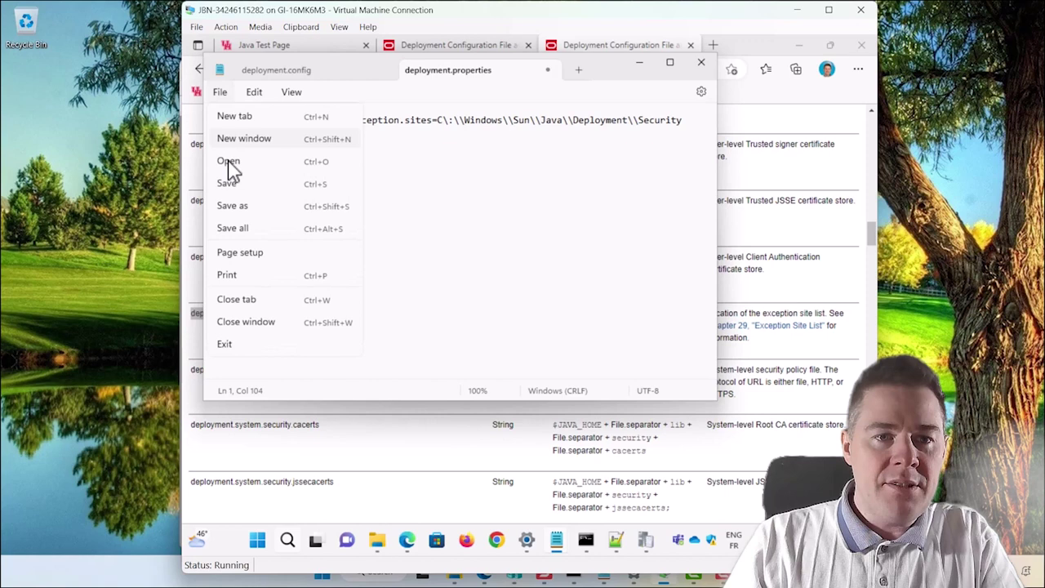
pyautogui.click(232, 187)
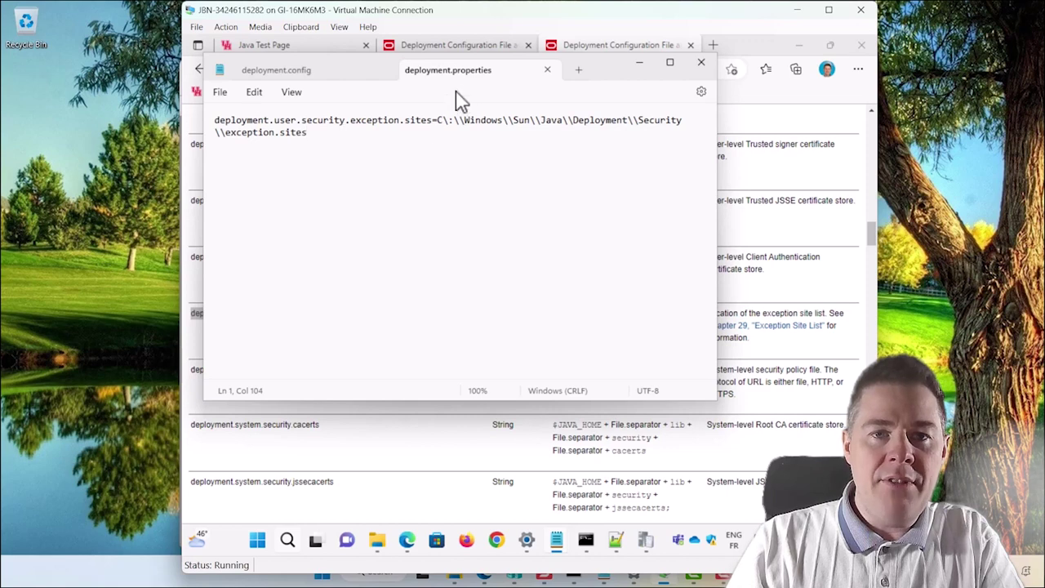
# Inspect the path lines in the deployment.config and deployment.properties tabs, then minimize Notepad
pyautogui.click(299, 77)
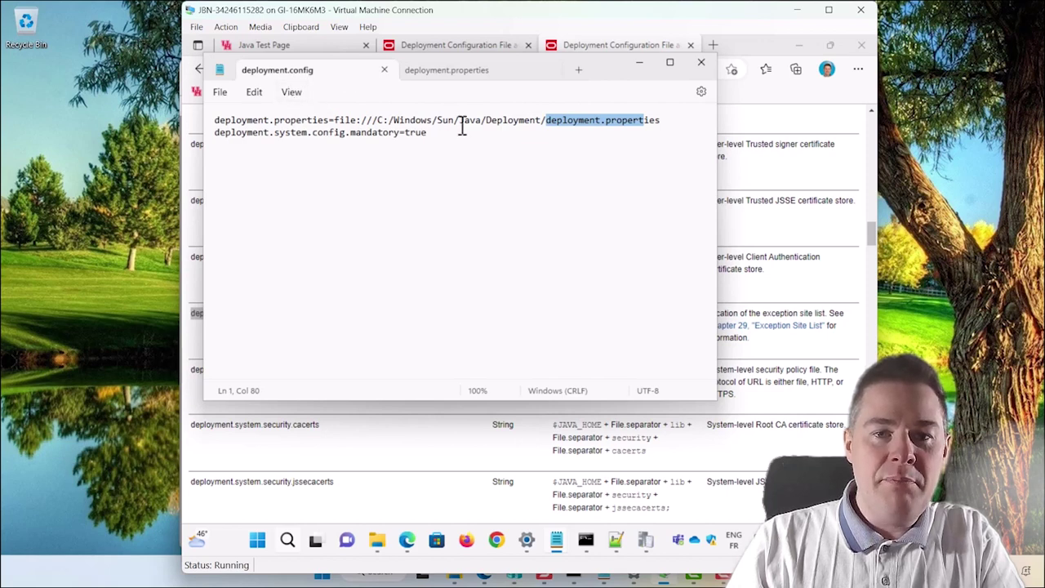
pyautogui.moveTo(540, 120); pyautogui.dragTo(385, 118)
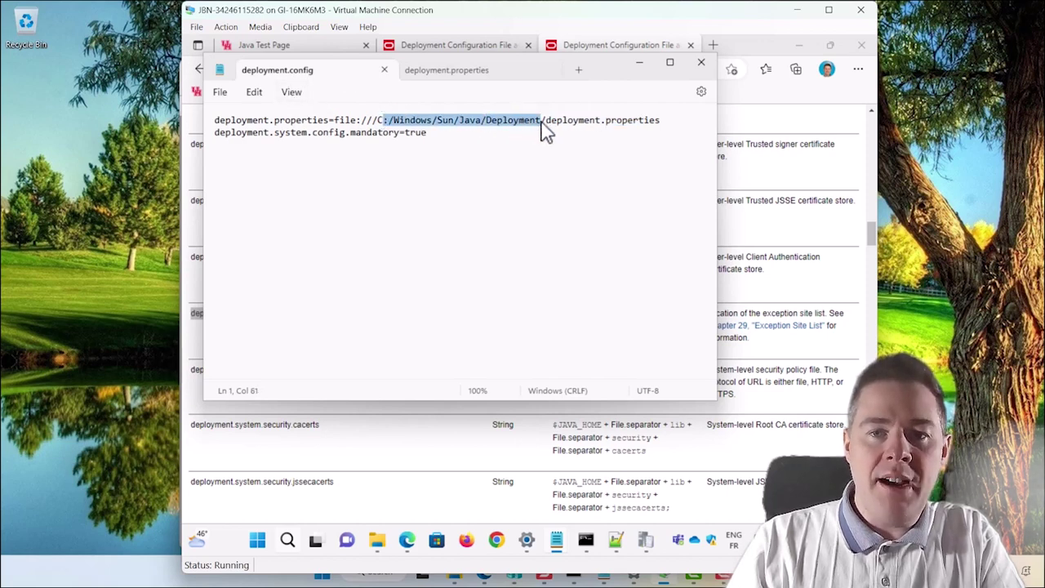
pyautogui.doubleClick(297, 120)
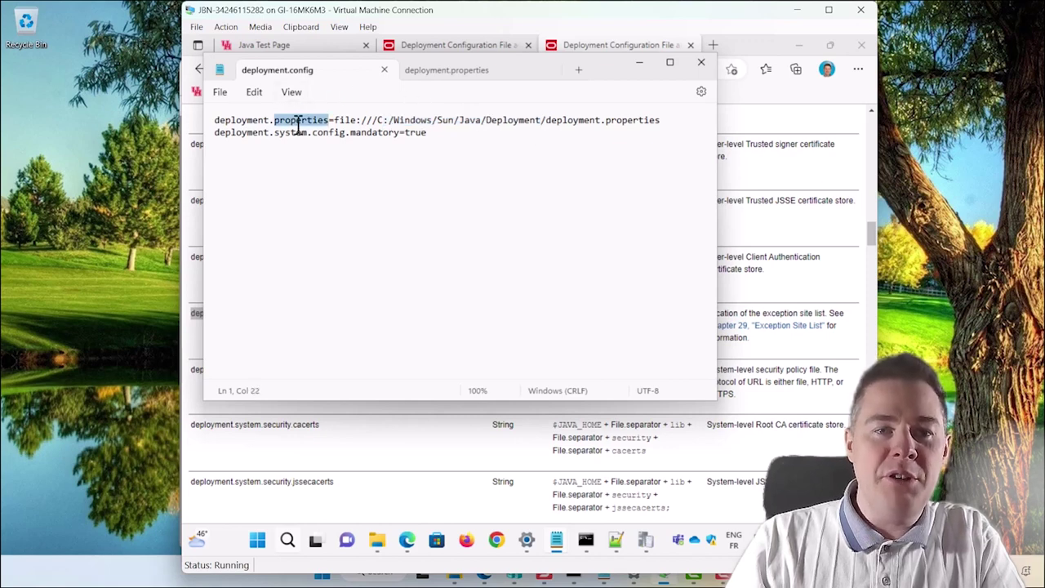
pyautogui.click(439, 77)
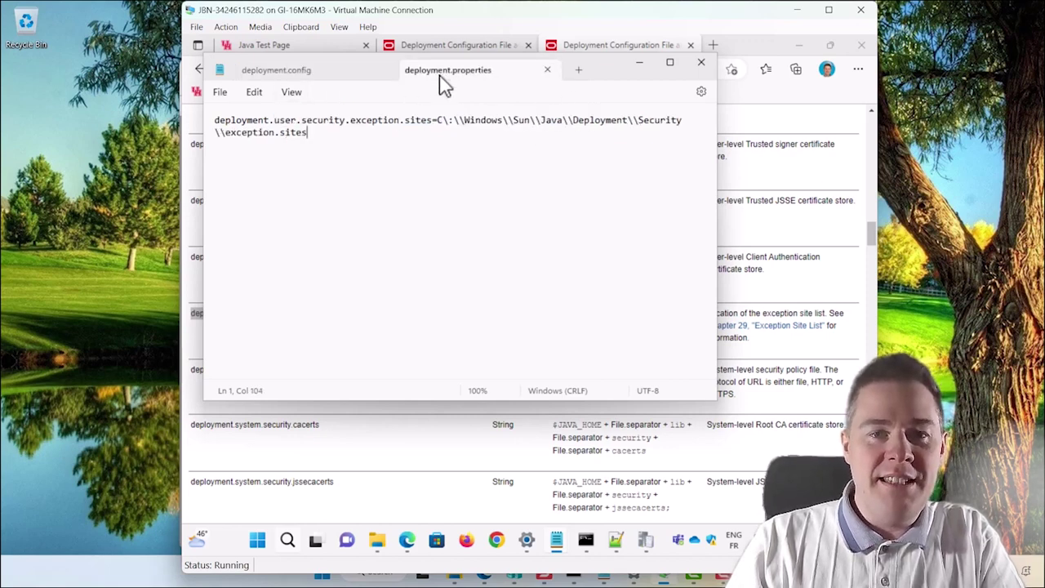
pyautogui.click(355, 120)
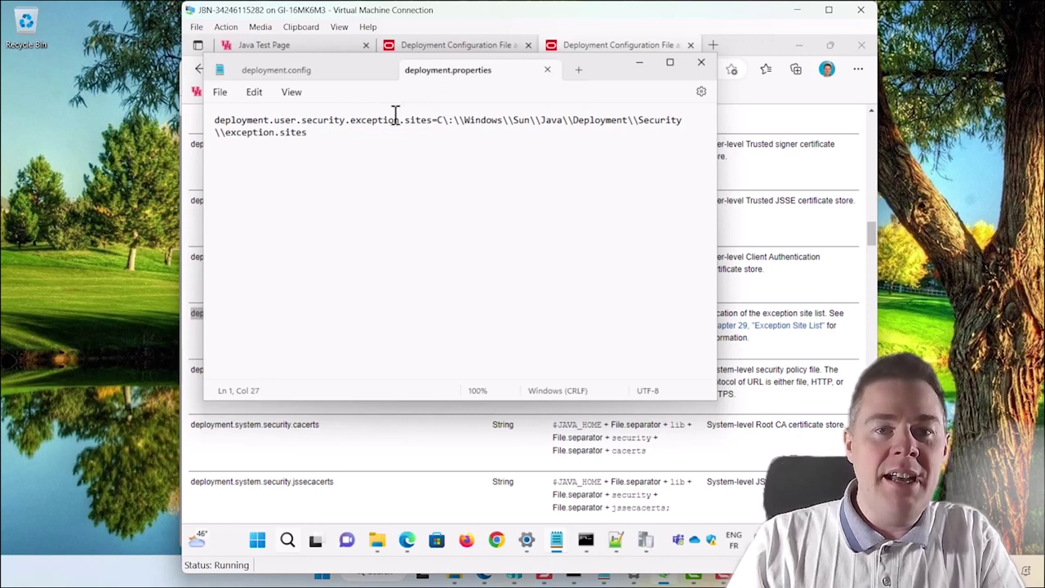
pyautogui.click(315, 133)
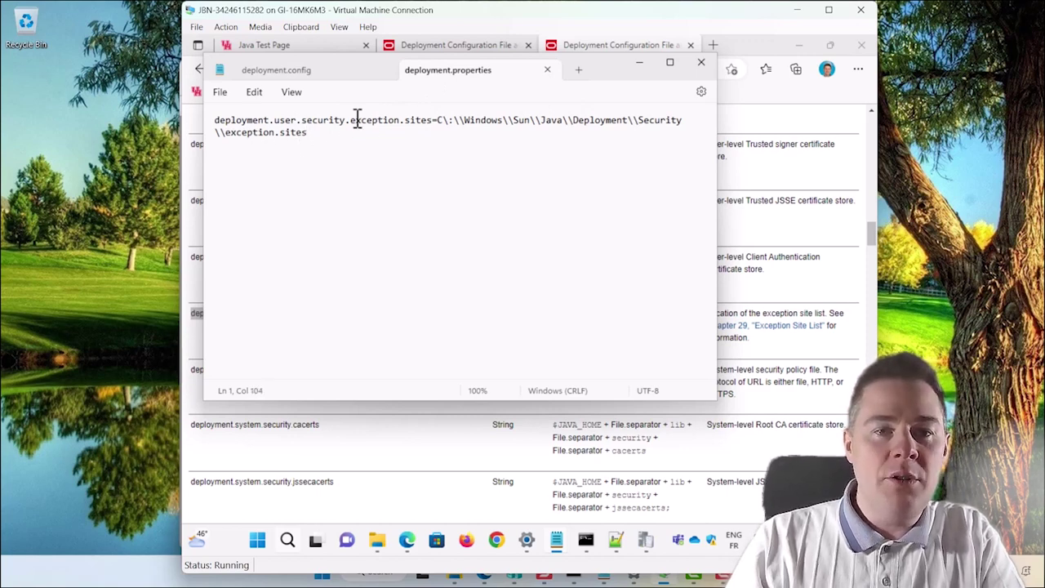
pyautogui.doubleClick(394, 120)
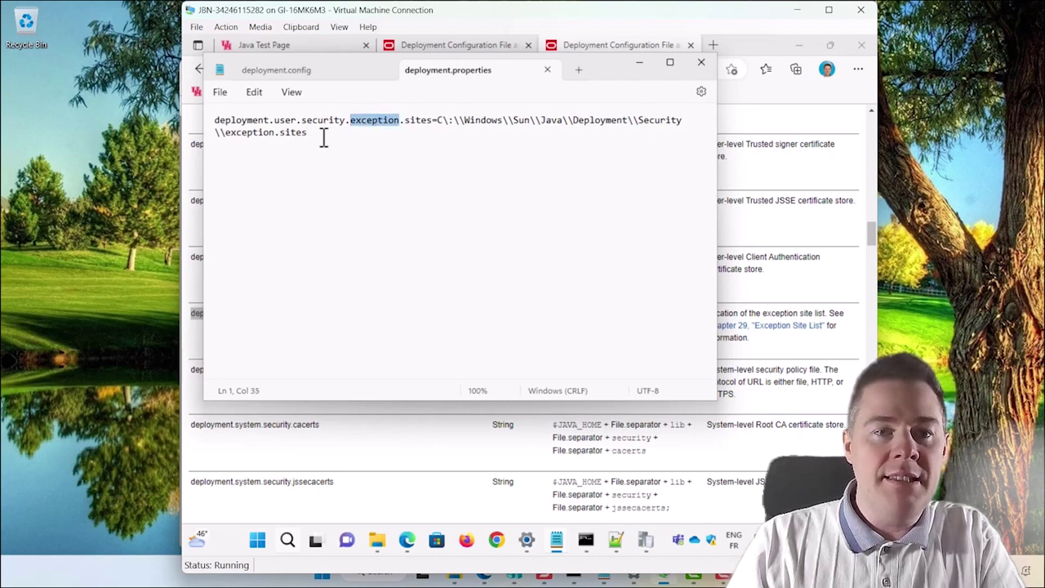
pyautogui.moveTo(318, 134); pyautogui.dragTo(231, 134)
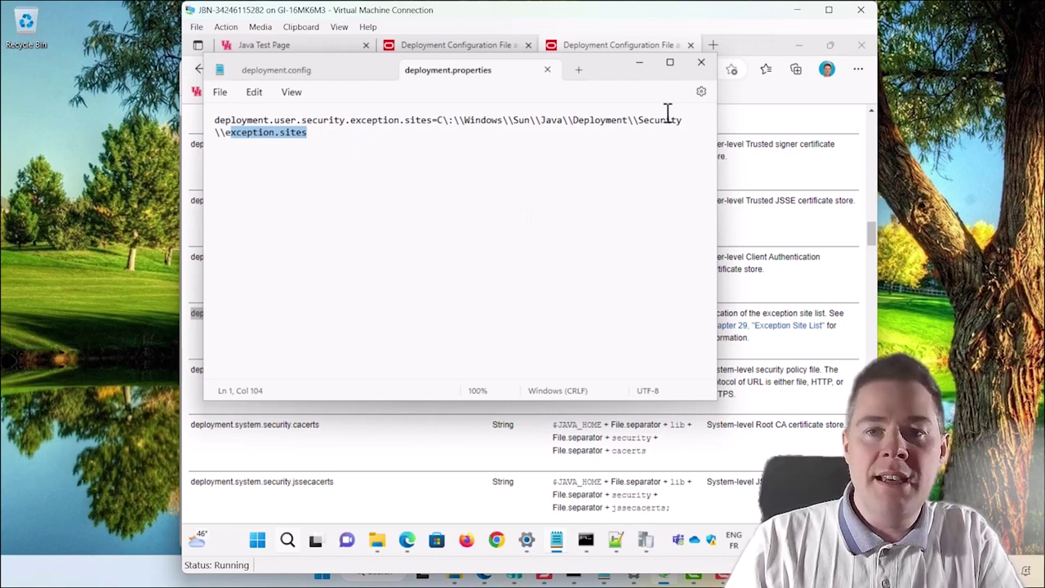
pyautogui.click(641, 64)
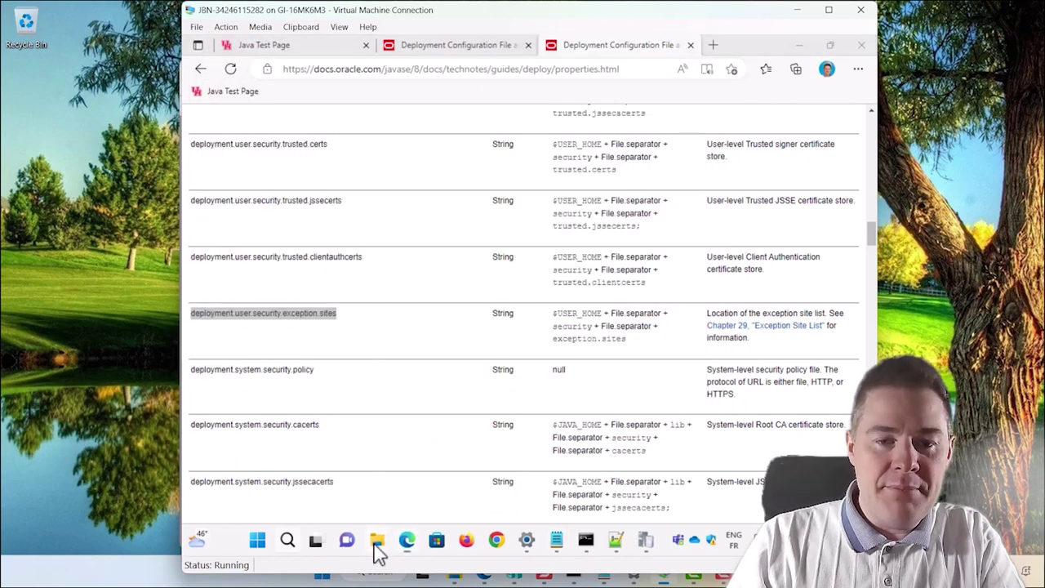
# Bring the Java folder window forward and show the Desktop folder's three config files
pyautogui.moveTo(376, 553)
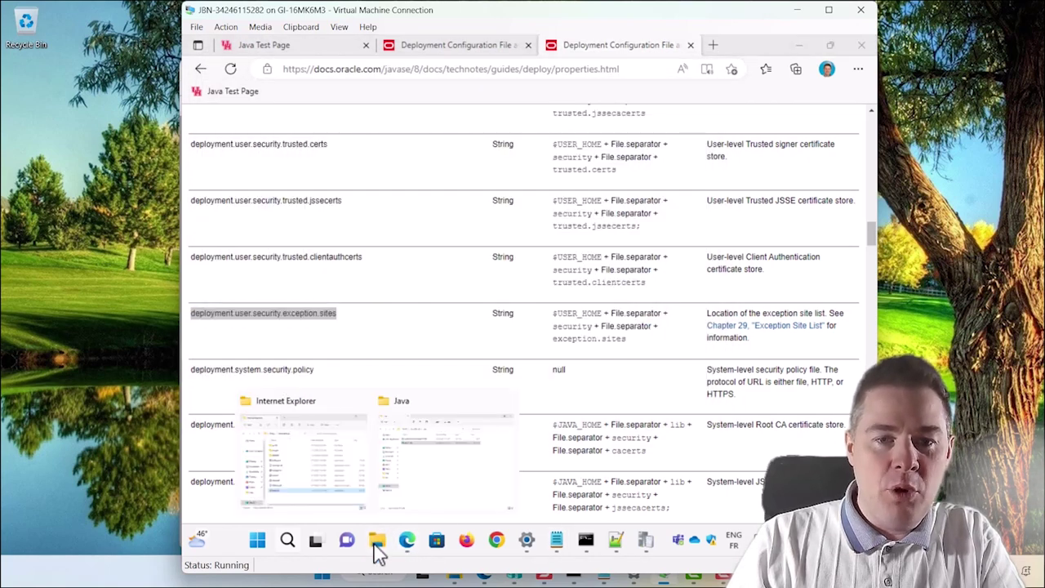
pyautogui.click(468, 434)
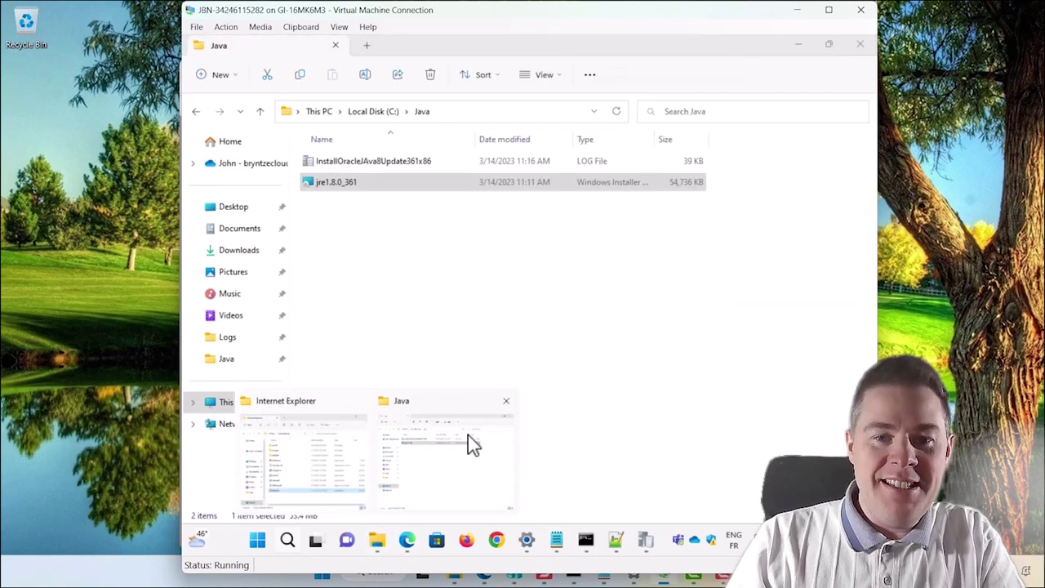
pyautogui.click(235, 211)
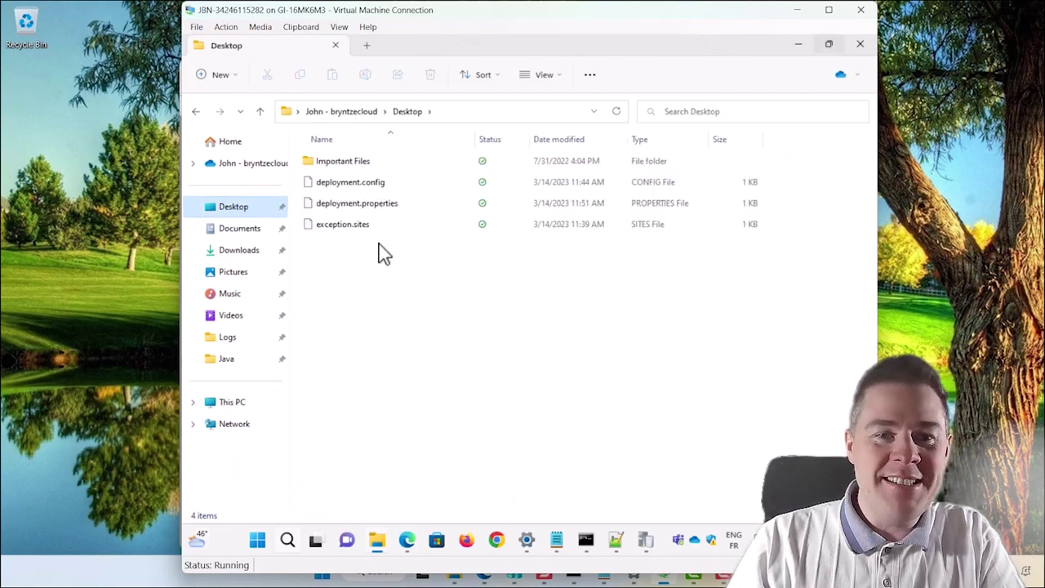
pyautogui.click(339, 203)
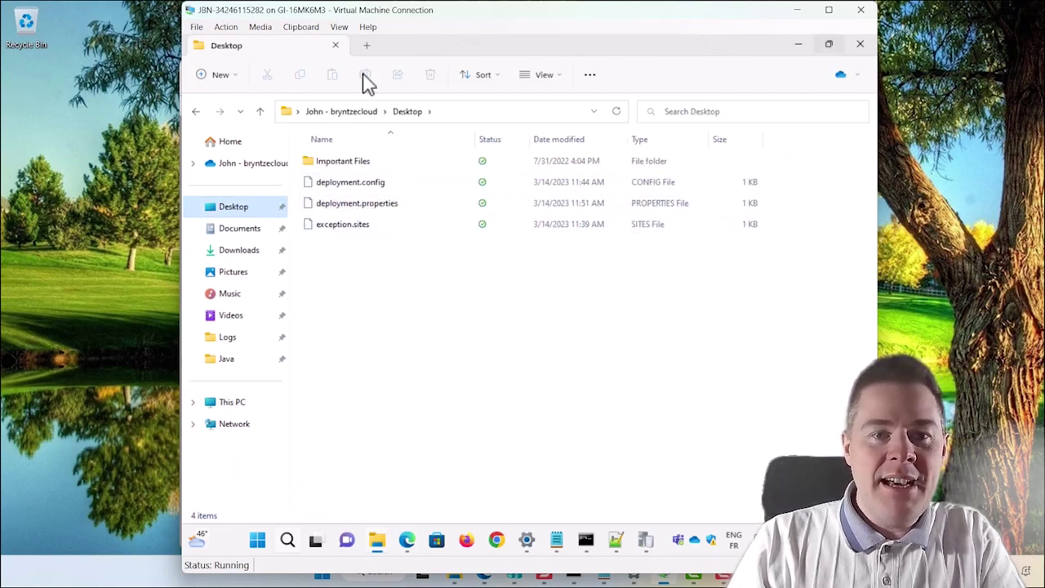
# In a new tab, go through This PC and Local Disk (C:) into the Windows folder
pyautogui.click(367, 49)
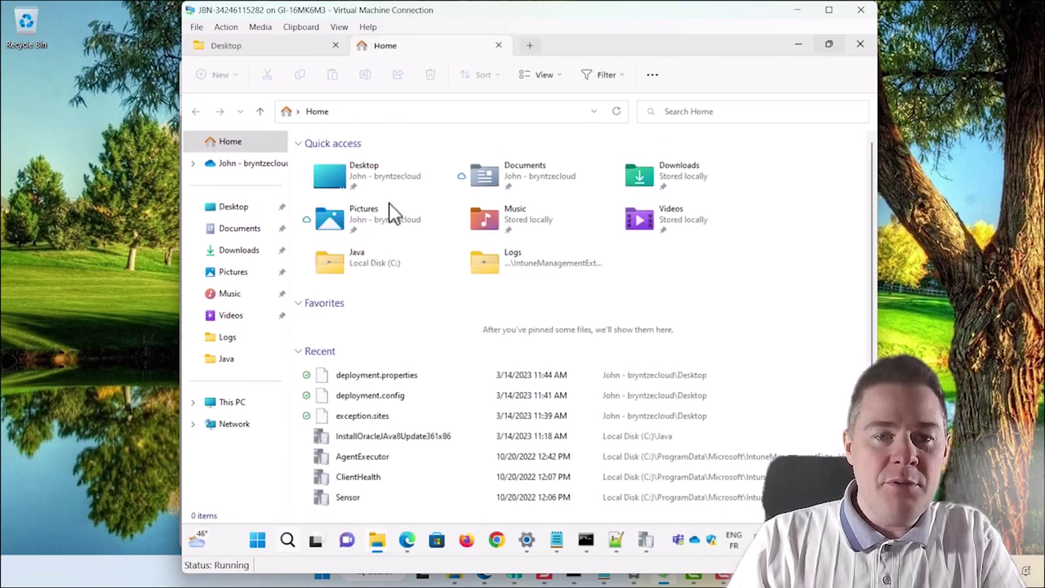
pyautogui.click(352, 272)
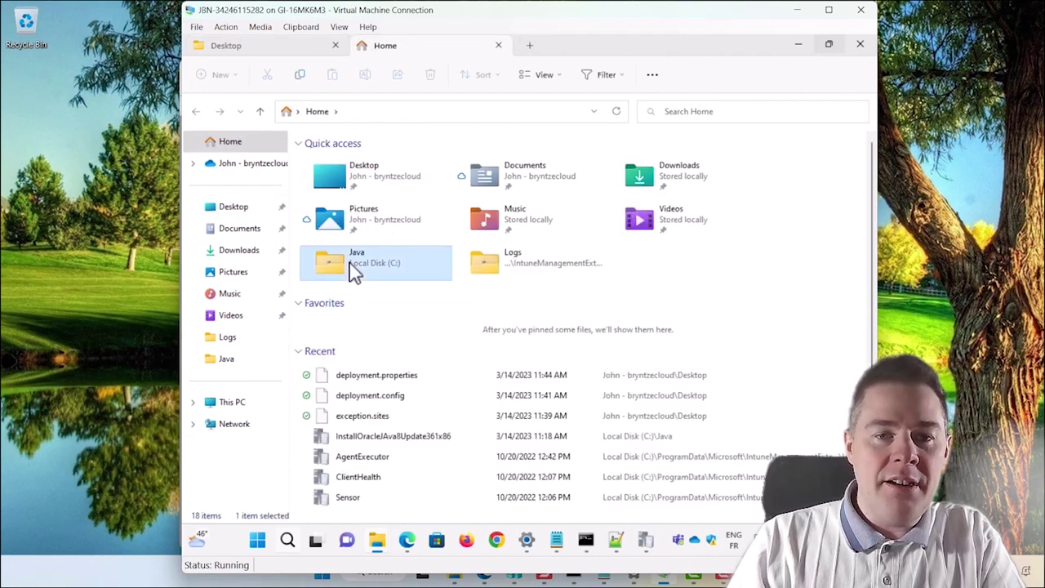
pyautogui.click(233, 402)
pyautogui.doubleClick(366, 171)
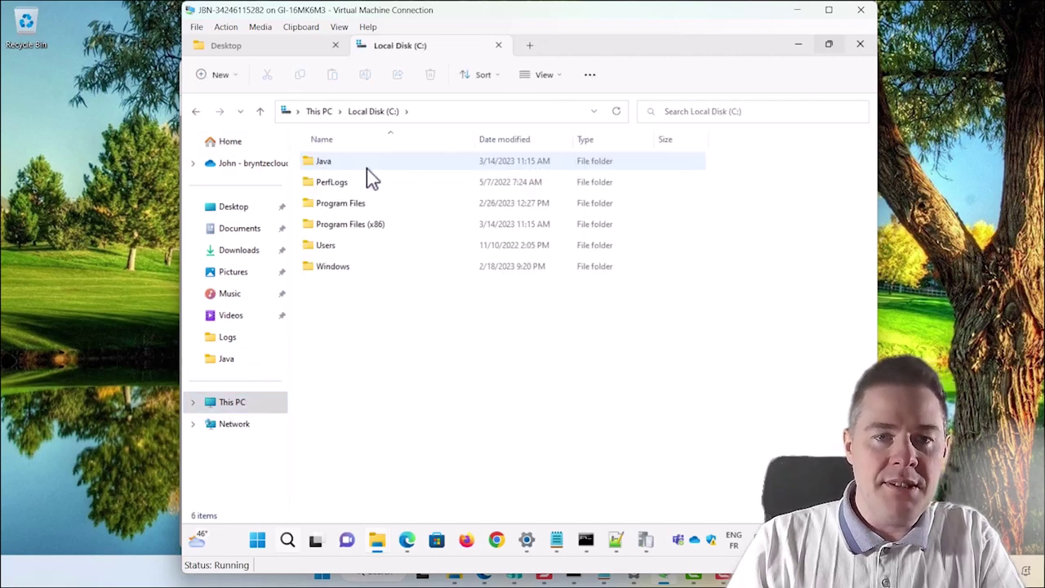
pyautogui.doubleClick(329, 267)
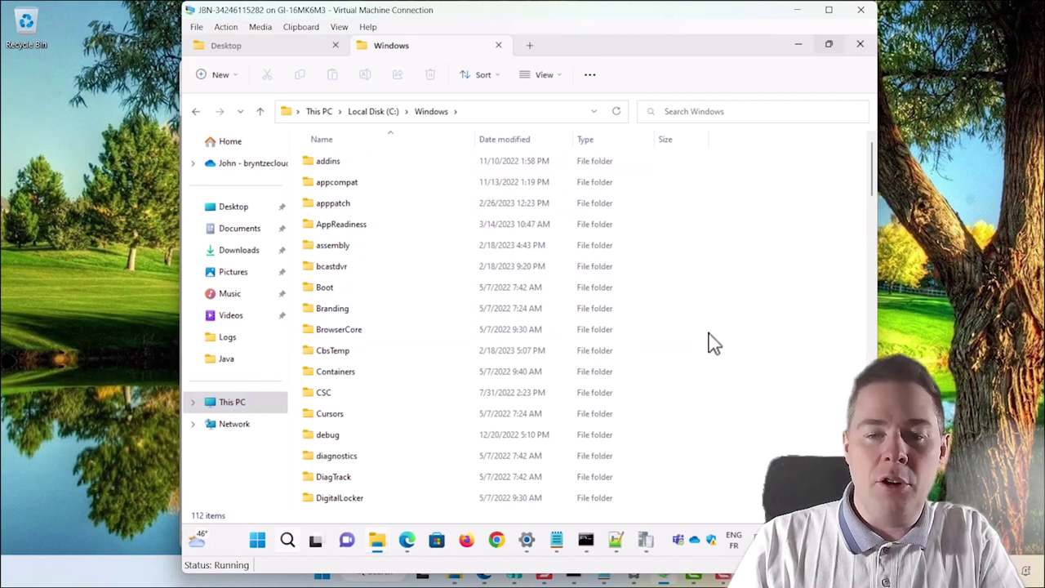
# Create a new folder inside C:\Windows, approving administrator access
pyautogui.rightClick(757, 349)
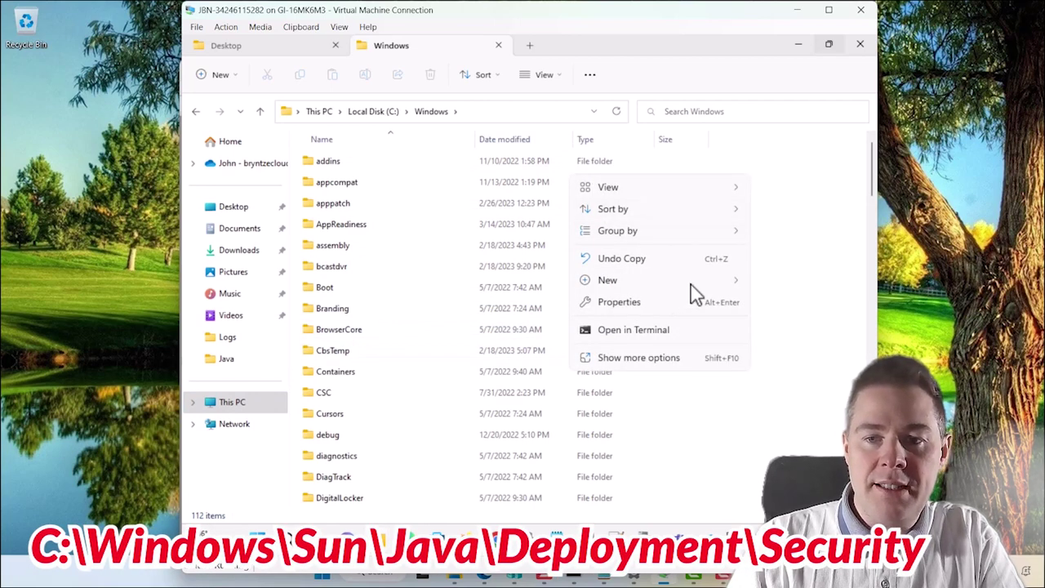
pyautogui.moveTo(746, 282)
pyautogui.click(784, 281)
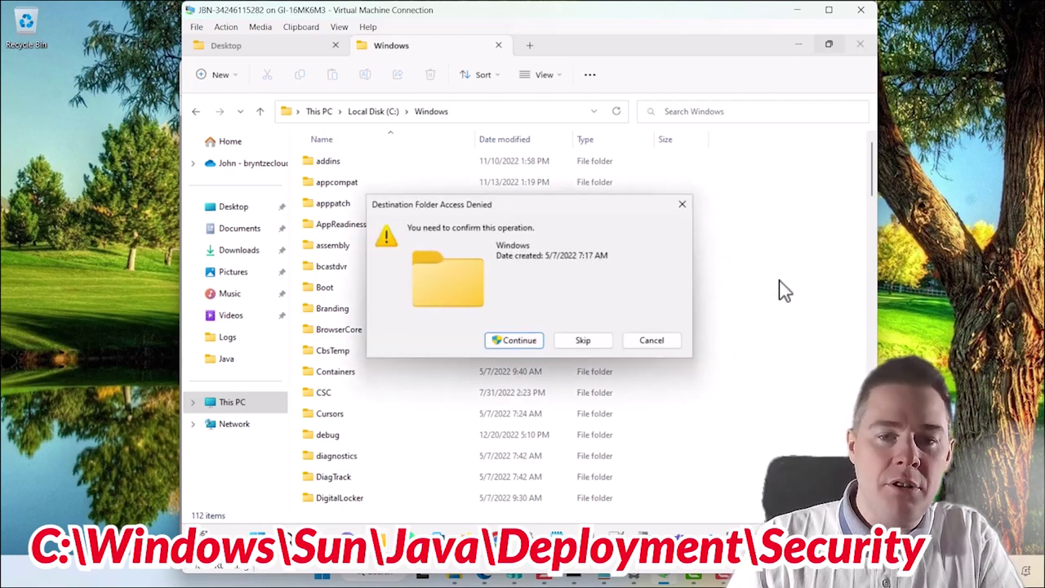
pyautogui.click(512, 341)
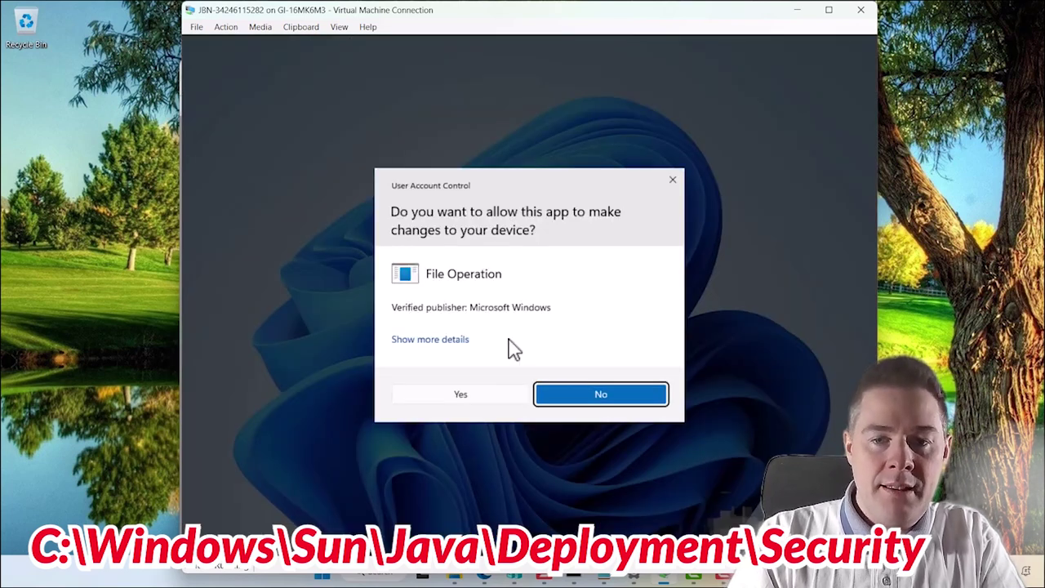
pyautogui.click(485, 400)
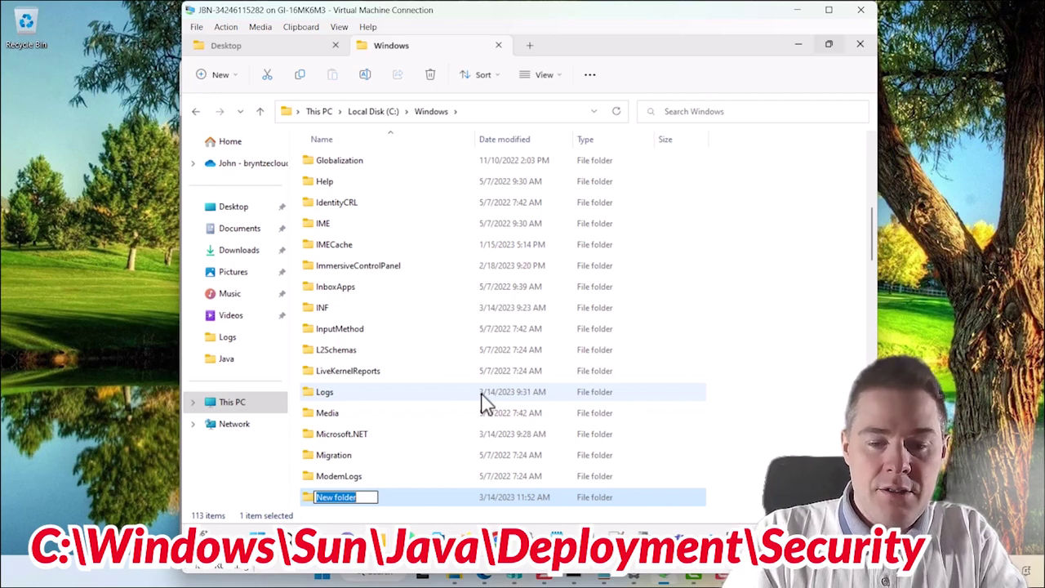
# Rename the new folder to Sun with administrator approval and open it
pyautogui.write('Sun')
pyautogui.press('Return')
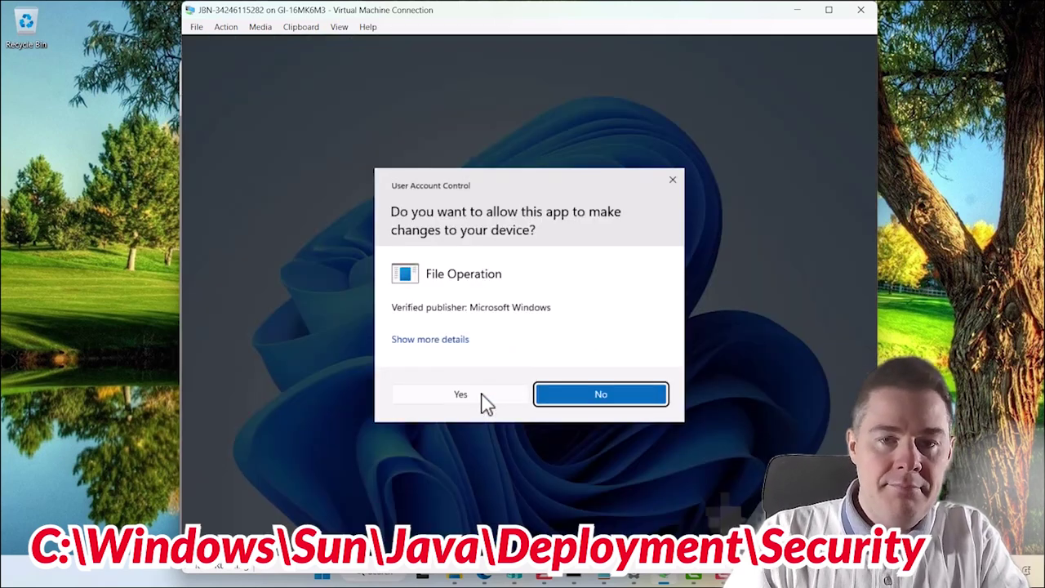
pyautogui.click(481, 403)
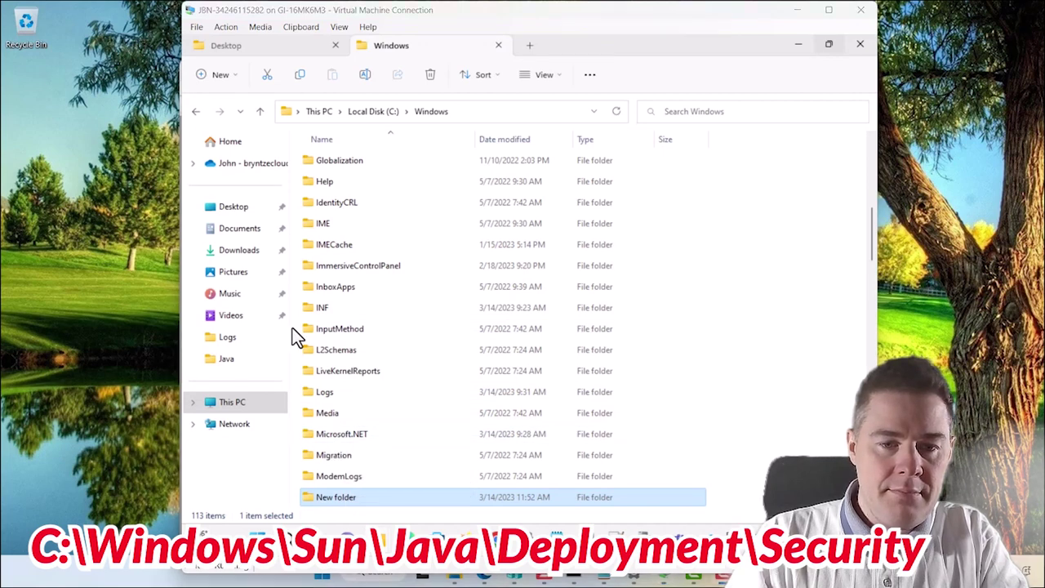
pyautogui.click(337, 499)
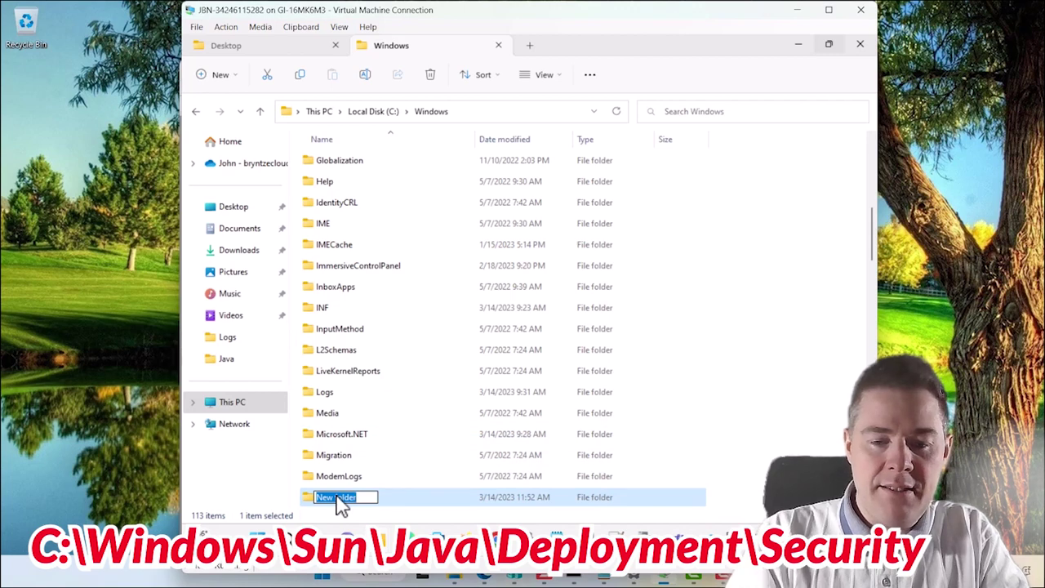
pyautogui.write('Sun')
pyautogui.press('Return')
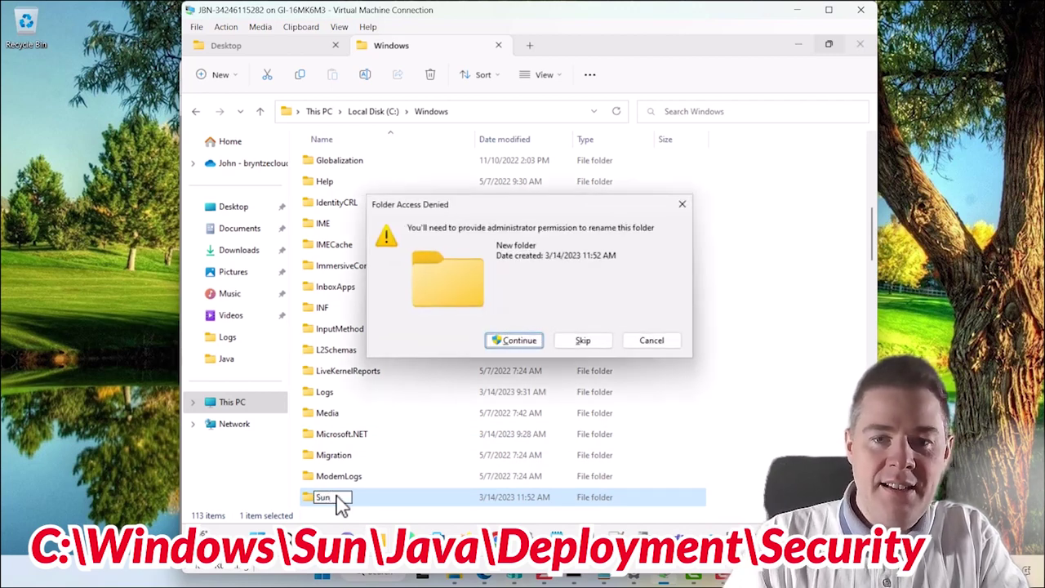
pyautogui.click(517, 342)
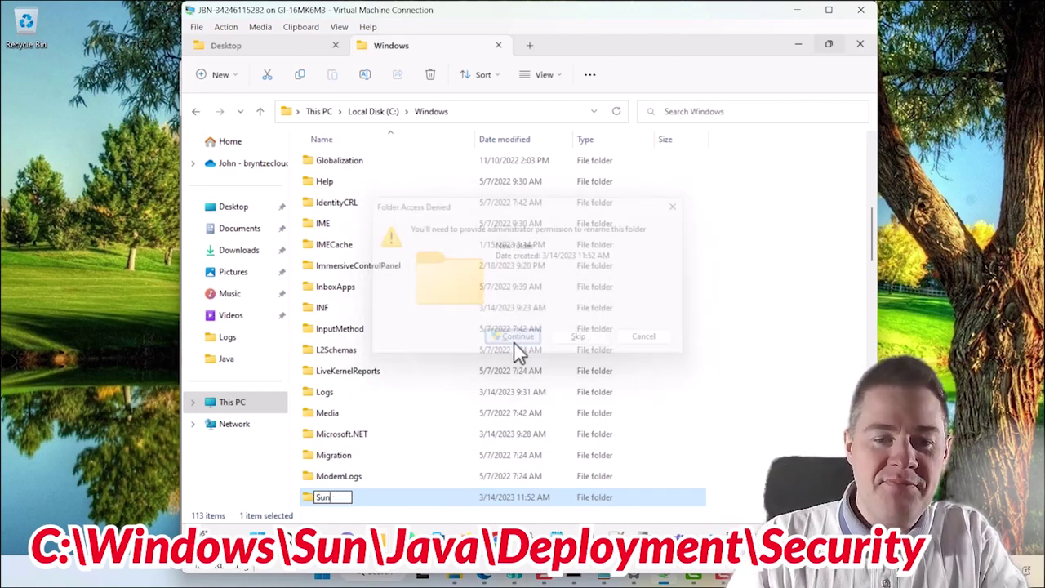
pyautogui.click(468, 394)
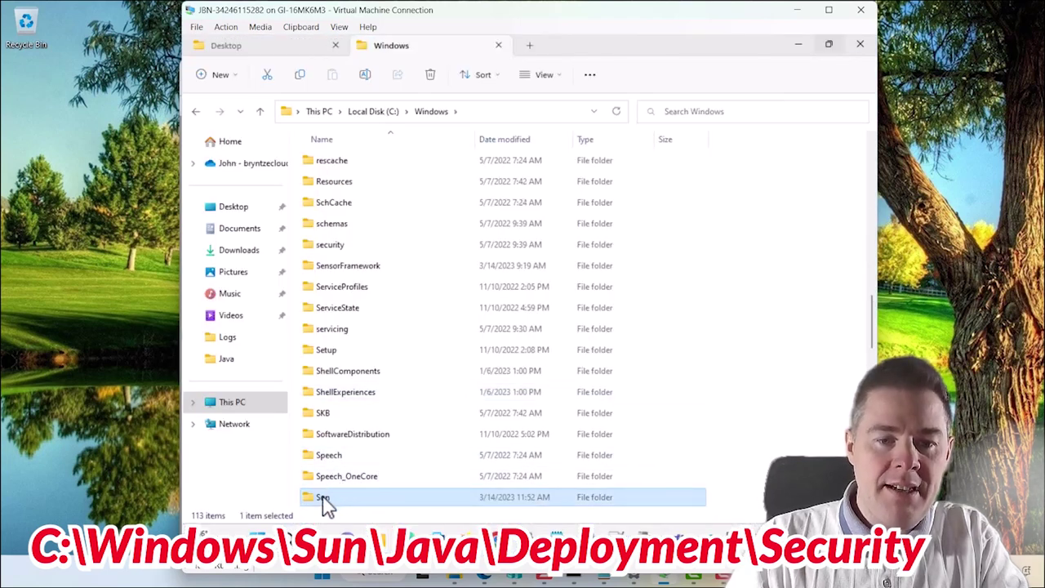
pyautogui.doubleClick(322, 497)
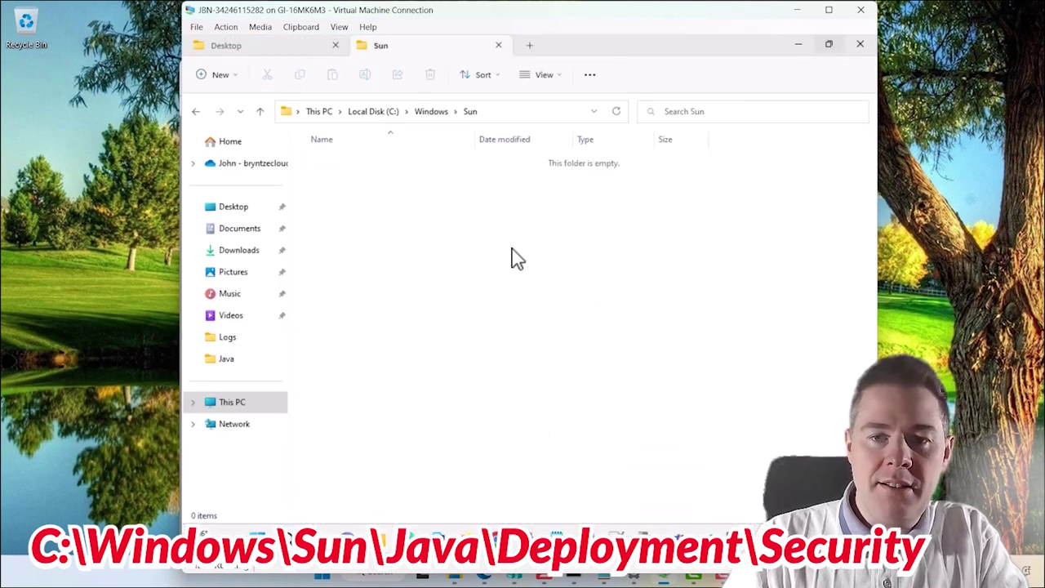
# Create a folder named Java inside Sun with administrator approval and open it
pyautogui.rightClick(512, 254)
pyautogui.press('Escape')
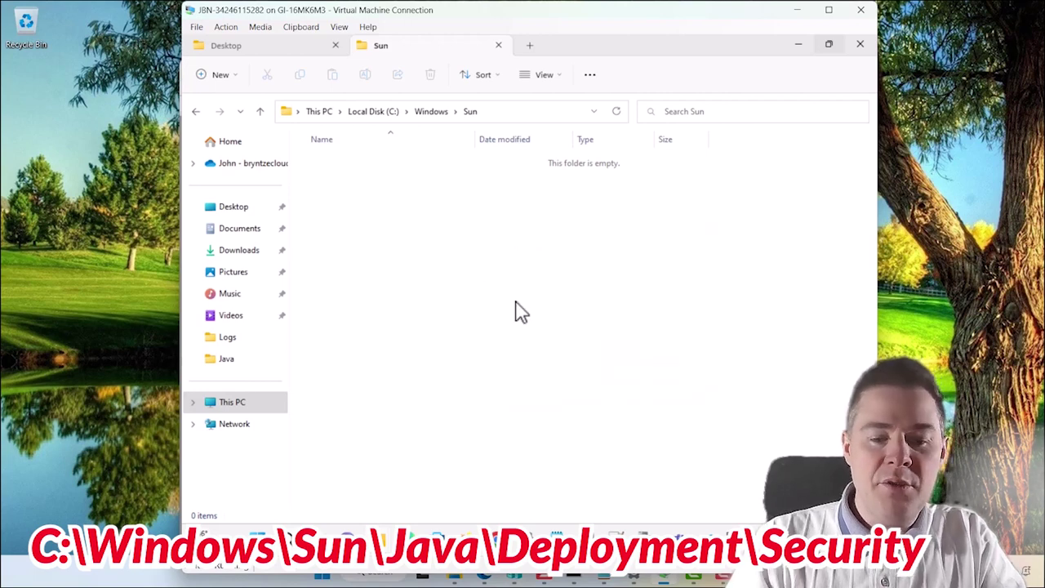
pyautogui.hotkey('ctrl', 'shift', 'n')
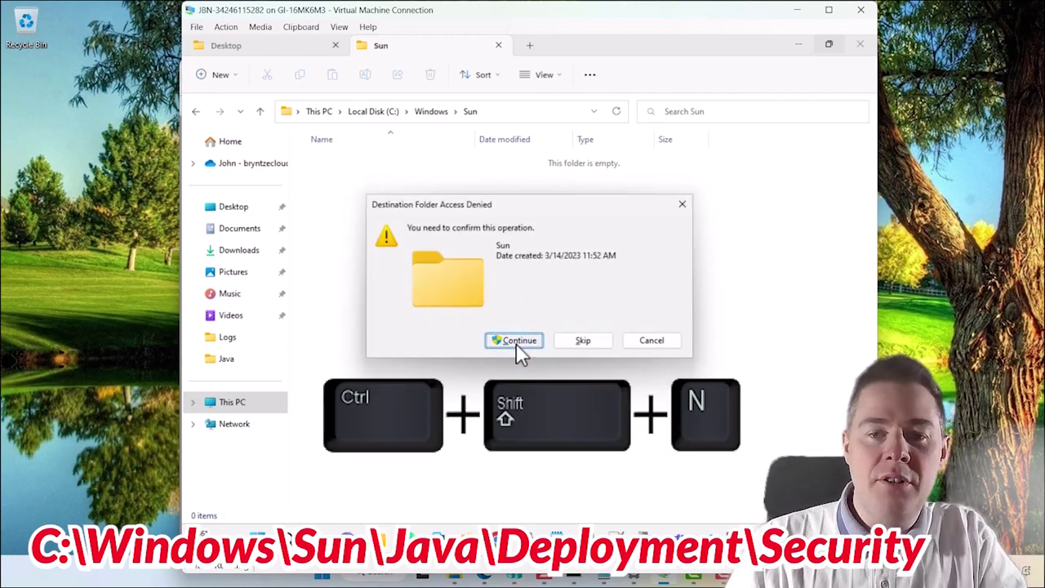
pyautogui.click(516, 340)
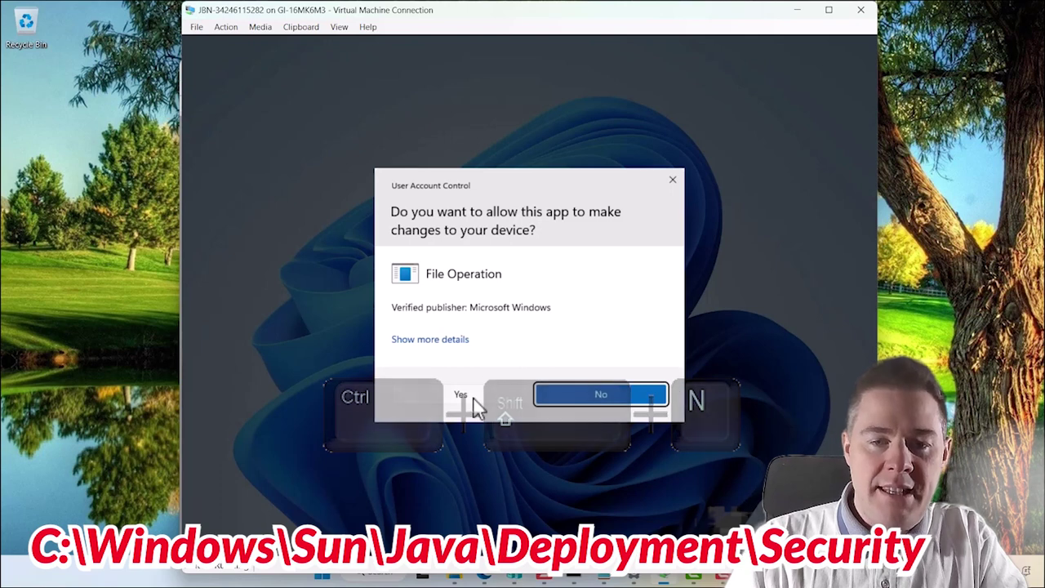
pyautogui.press('Return')
pyautogui.write('Java')
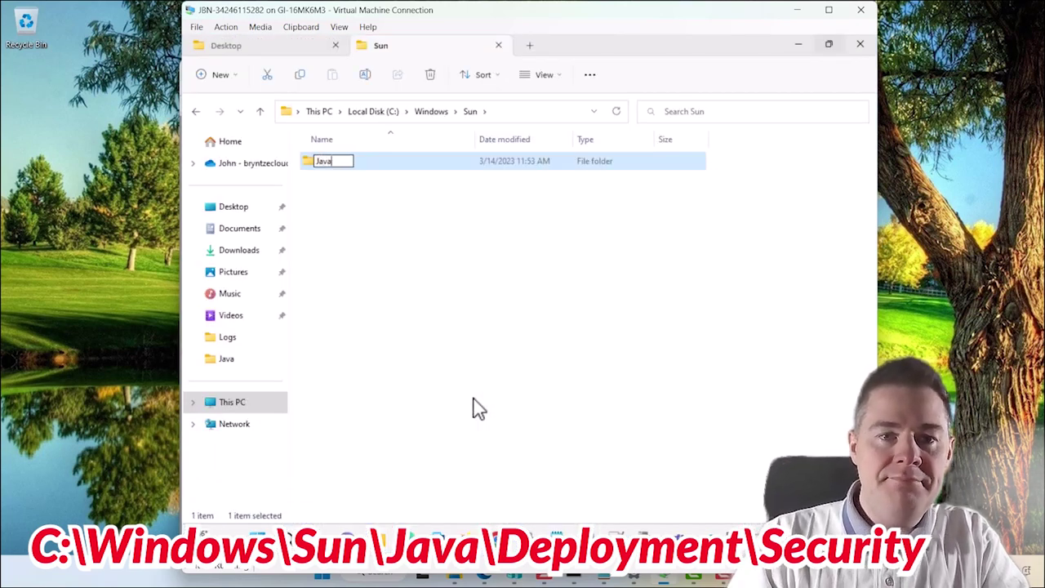
pyautogui.press('Return')
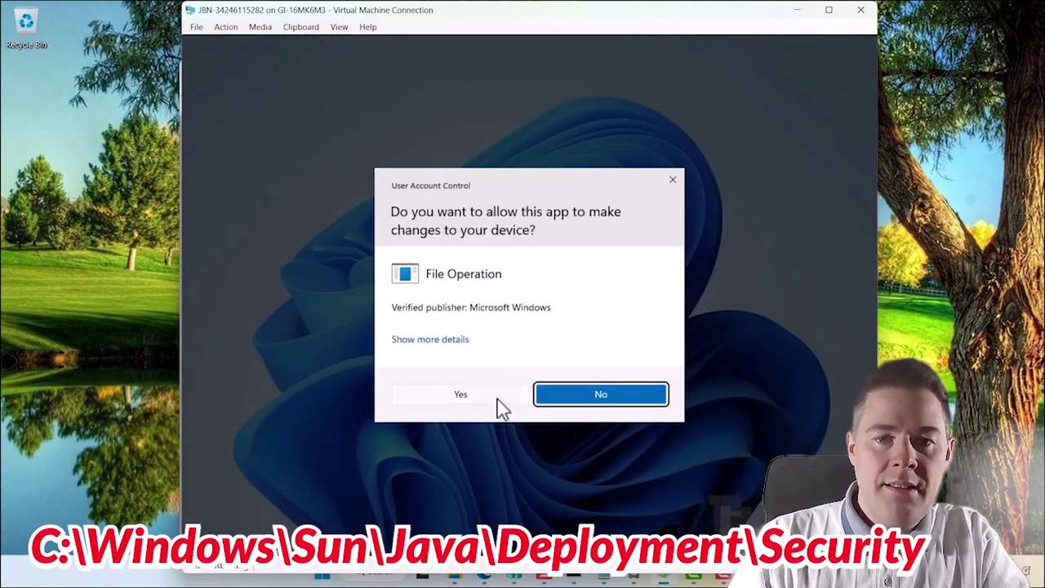
pyautogui.click(488, 397)
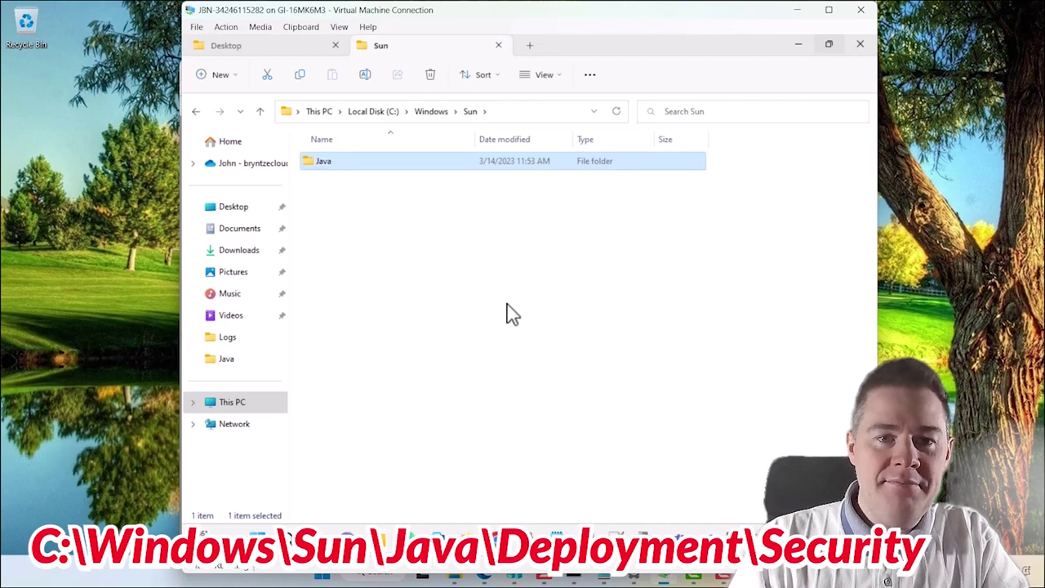
pyautogui.doubleClick(324, 167)
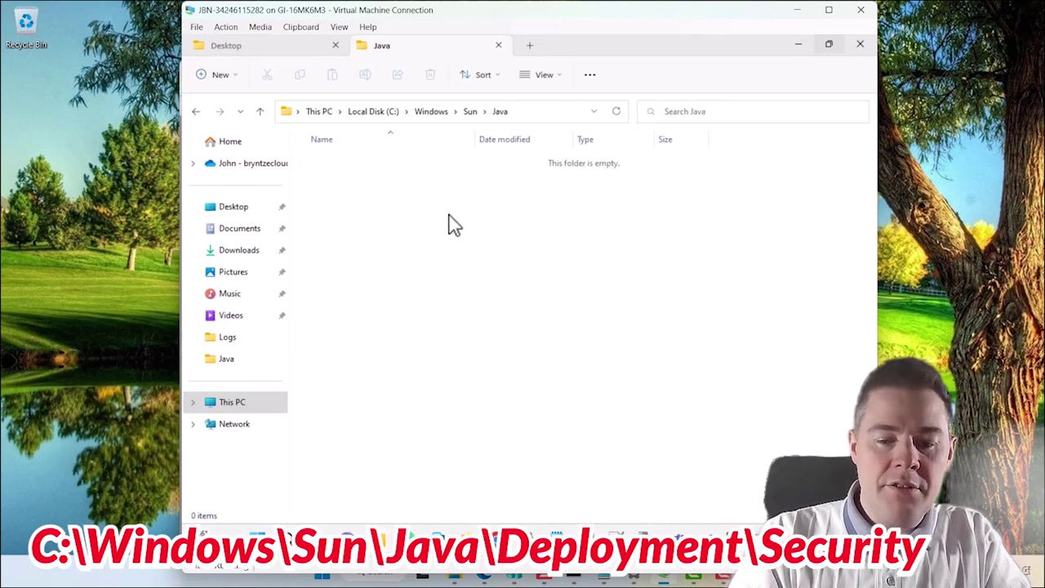
# Create a folder named Deployment inside Java with administrator approval and open it
pyautogui.hotkey('ctrl', 'shift', 'n')
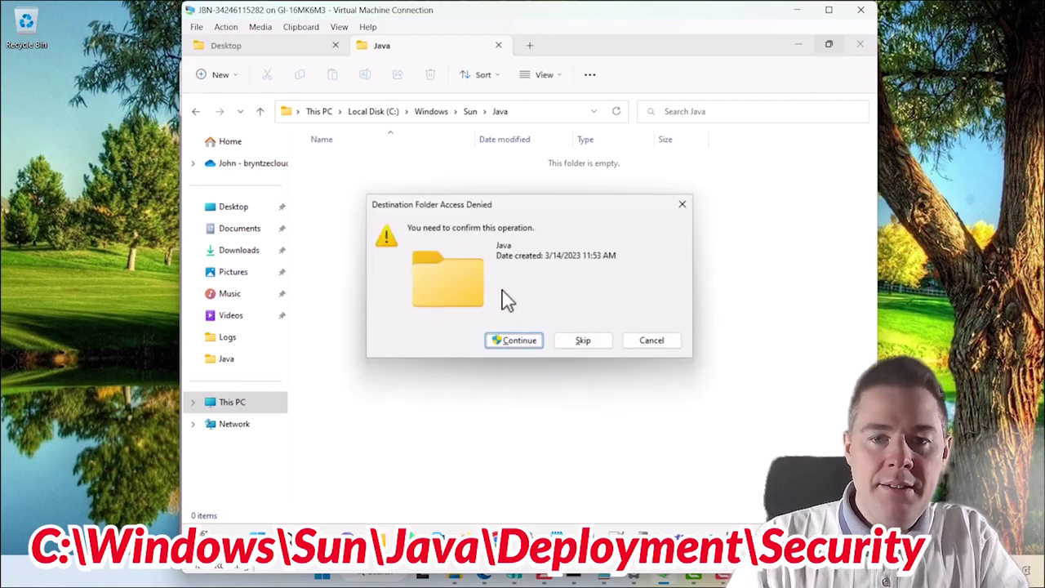
pyautogui.click(514, 342)
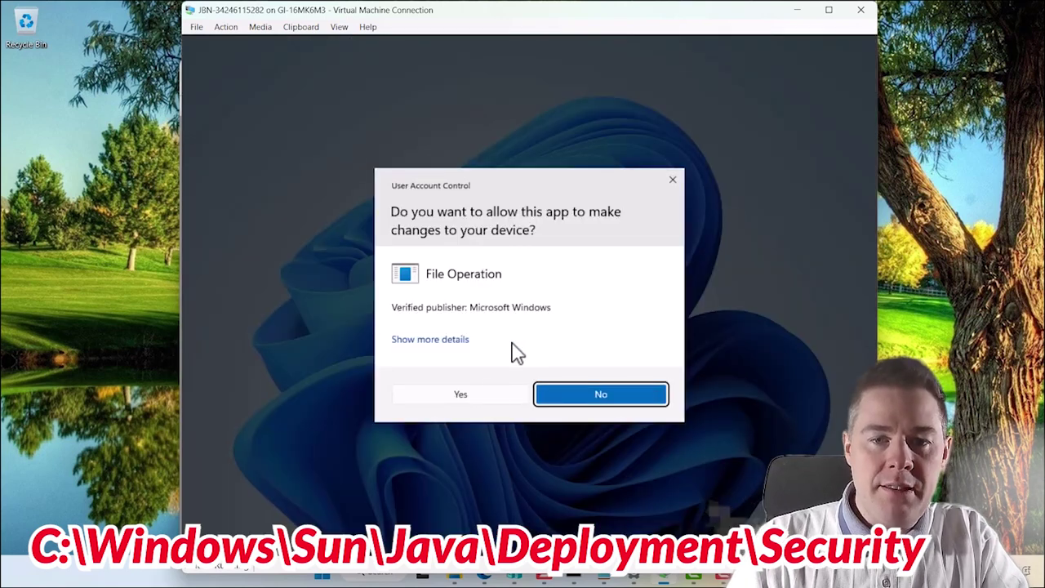
pyautogui.click(475, 399)
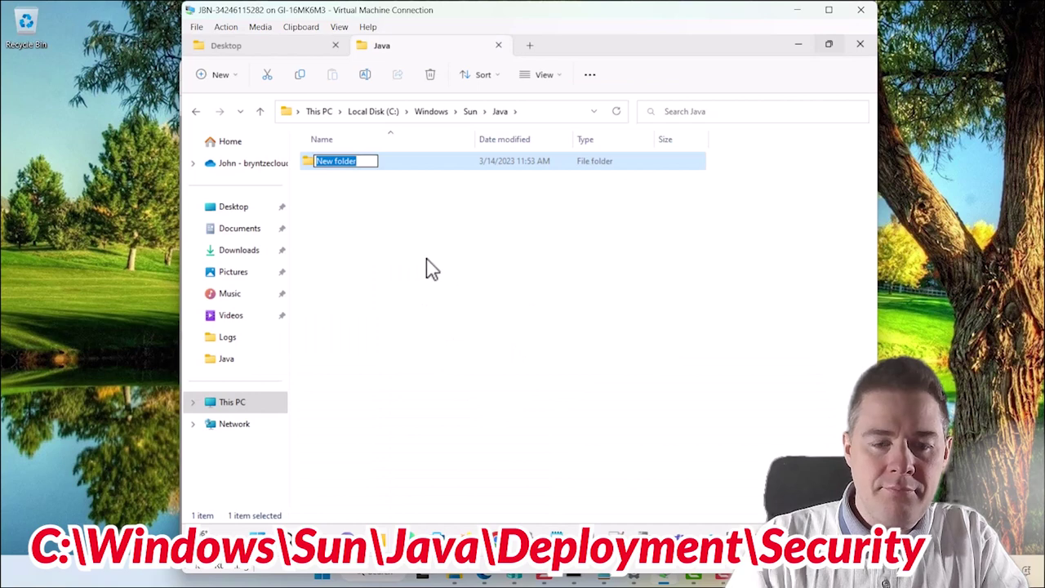
pyautogui.write('Dep')
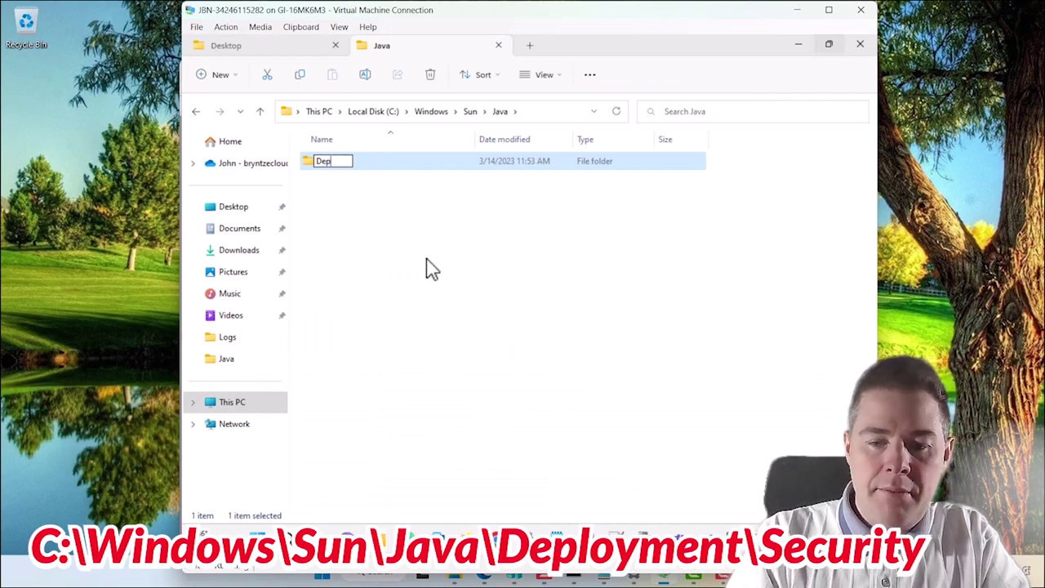
pyautogui.write('loyment')
pyautogui.press('Return')
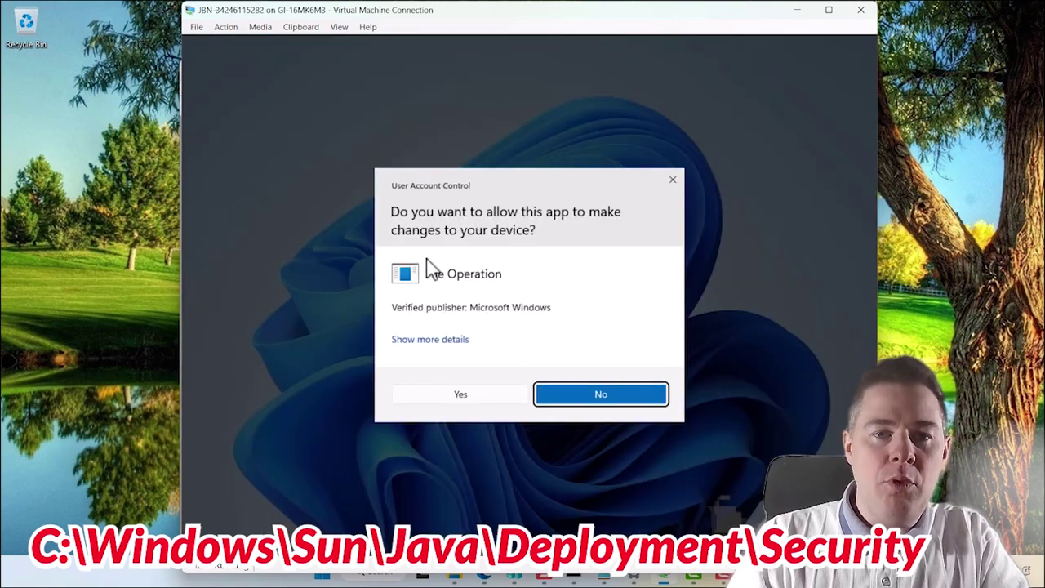
pyautogui.click(467, 397)
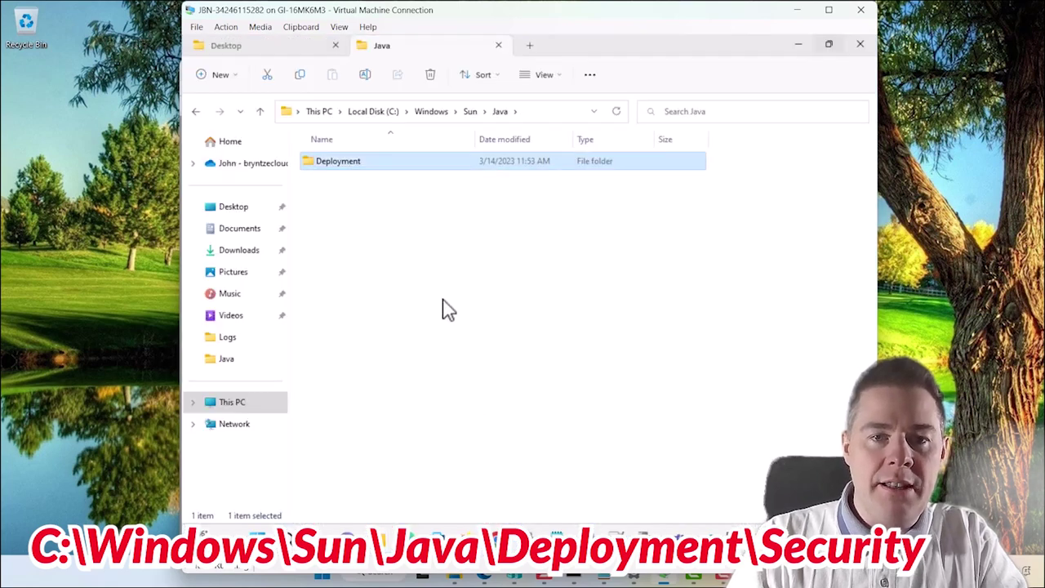
pyautogui.doubleClick(338, 168)
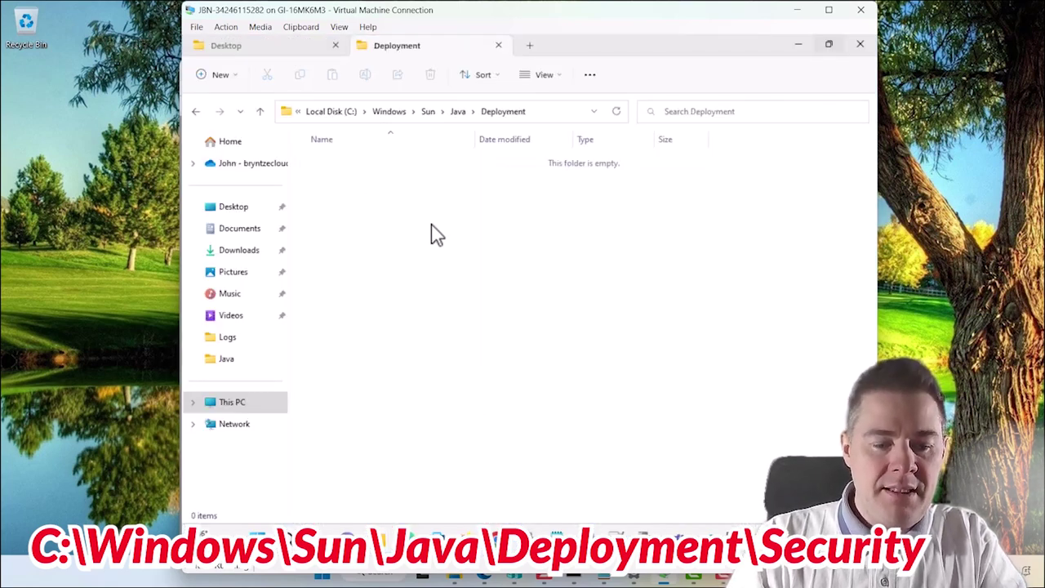
# Create a Security folder inside Deployment with administrator approval and show the full path
pyautogui.hotkey('ctrl', 'shift', 'n')
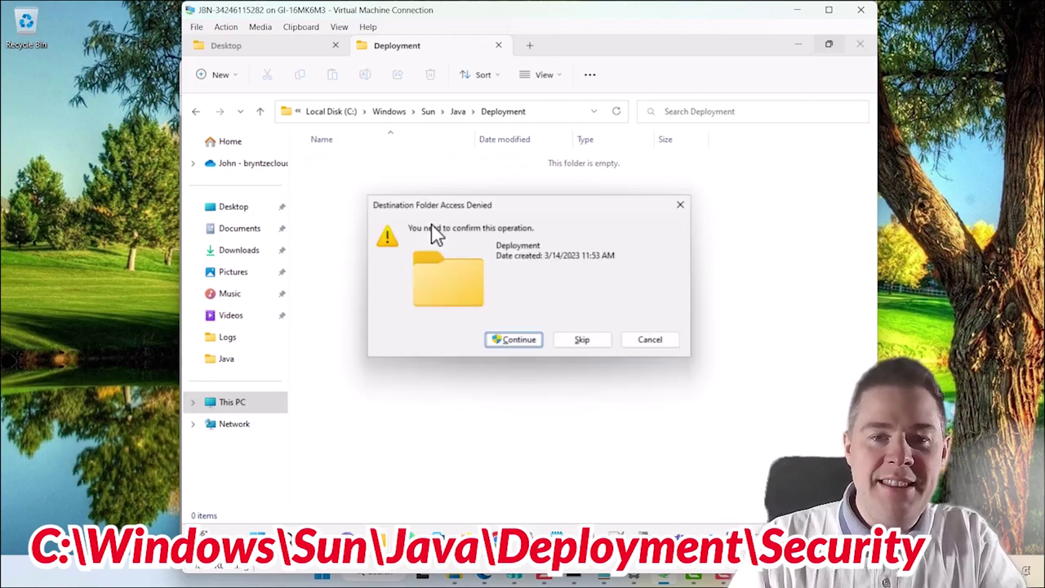
pyautogui.click(506, 341)
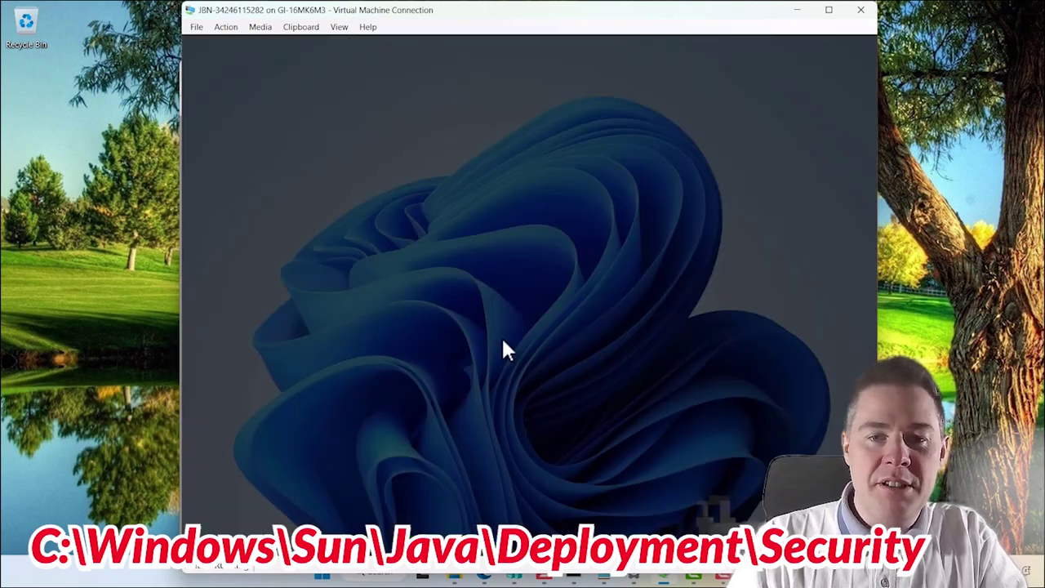
pyautogui.click(461, 395)
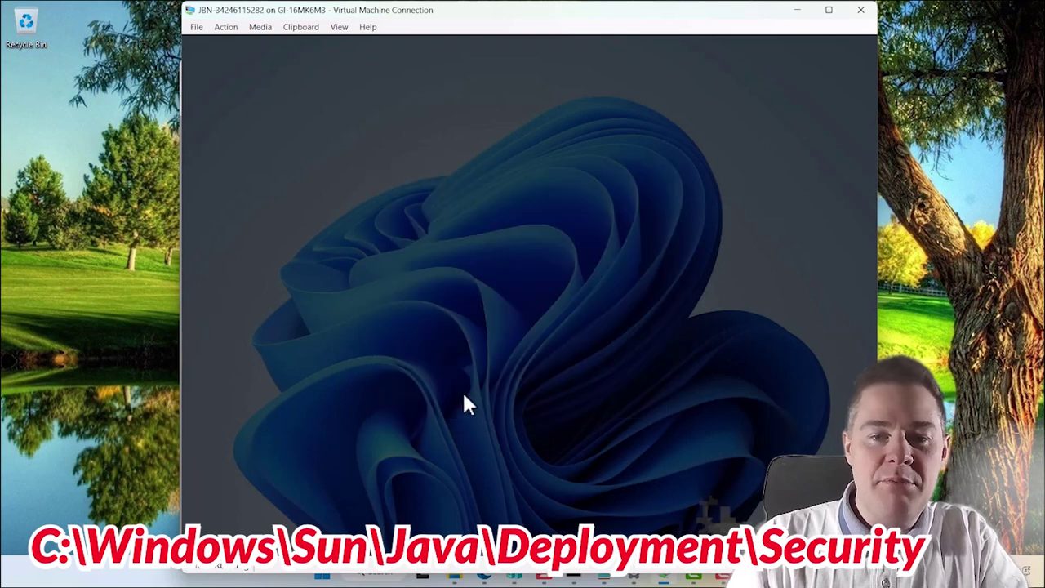
pyautogui.write('Security')
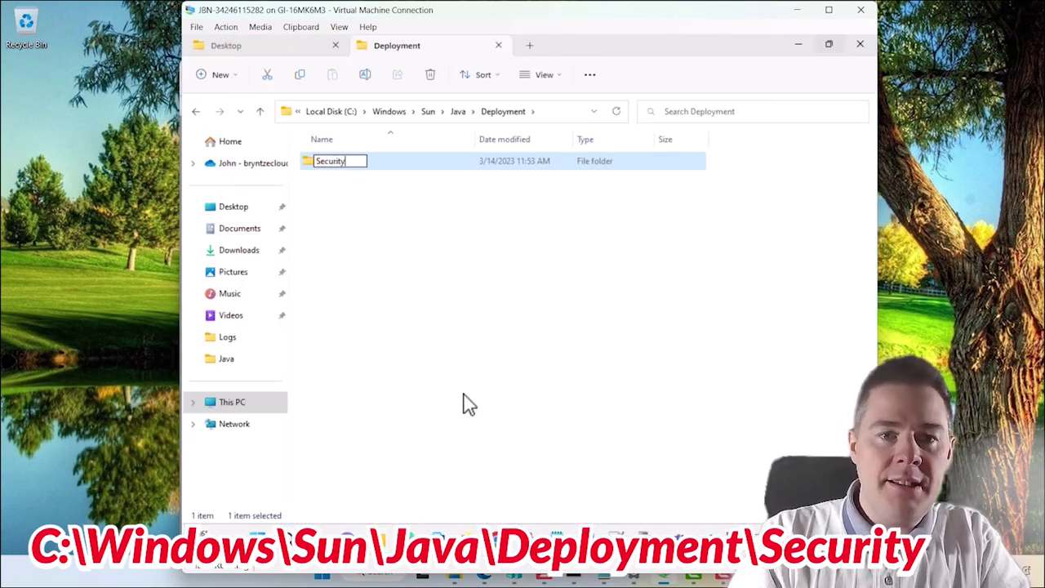
pyautogui.press('Return')
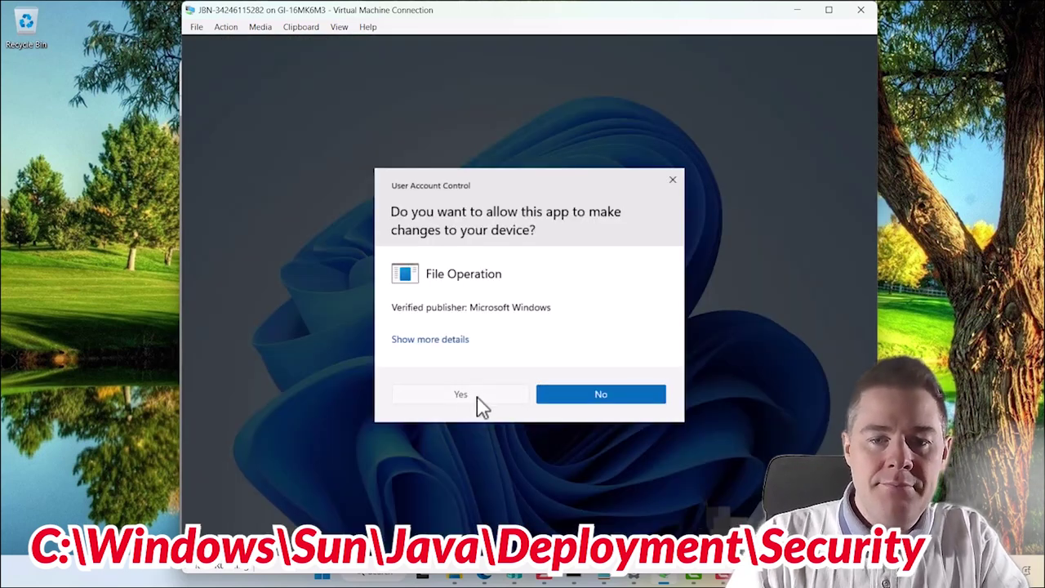
pyautogui.click(479, 397)
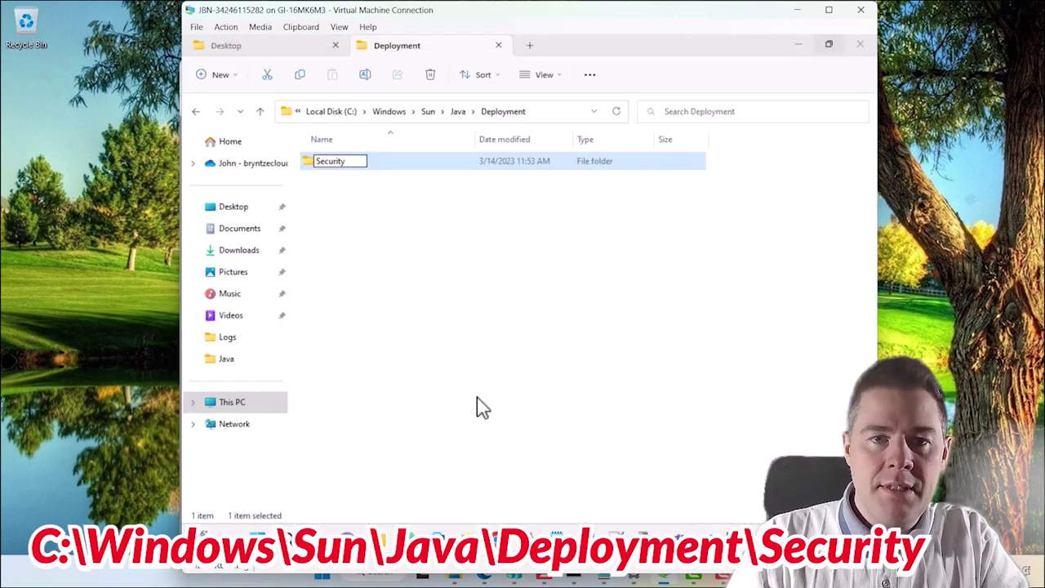
pyautogui.click(504, 115)
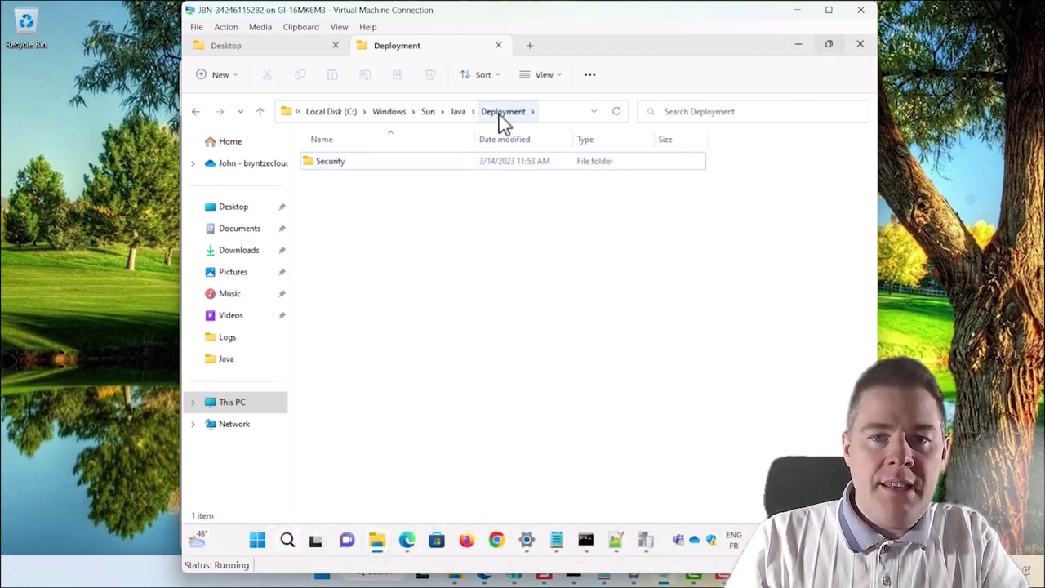
pyautogui.click(560, 116)
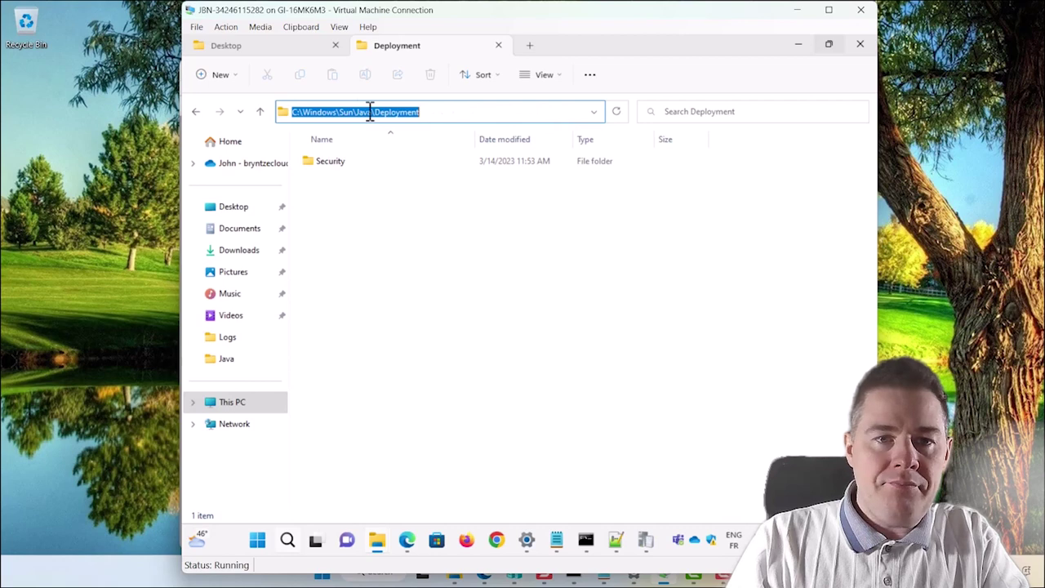
# Copy deployment.config and deployment.properties from the Desktop
pyautogui.click(289, 47)
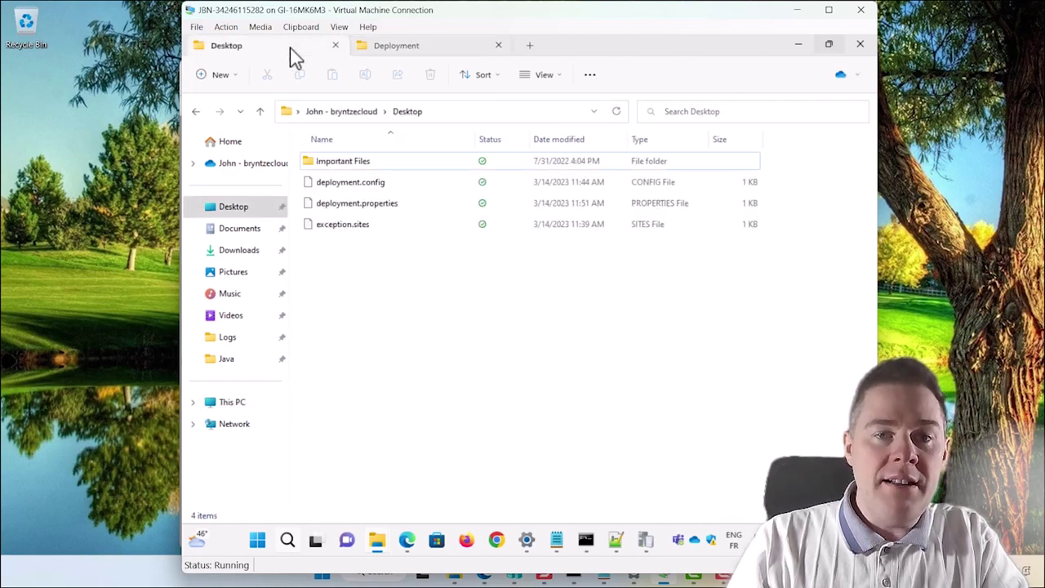
pyautogui.click(354, 187)
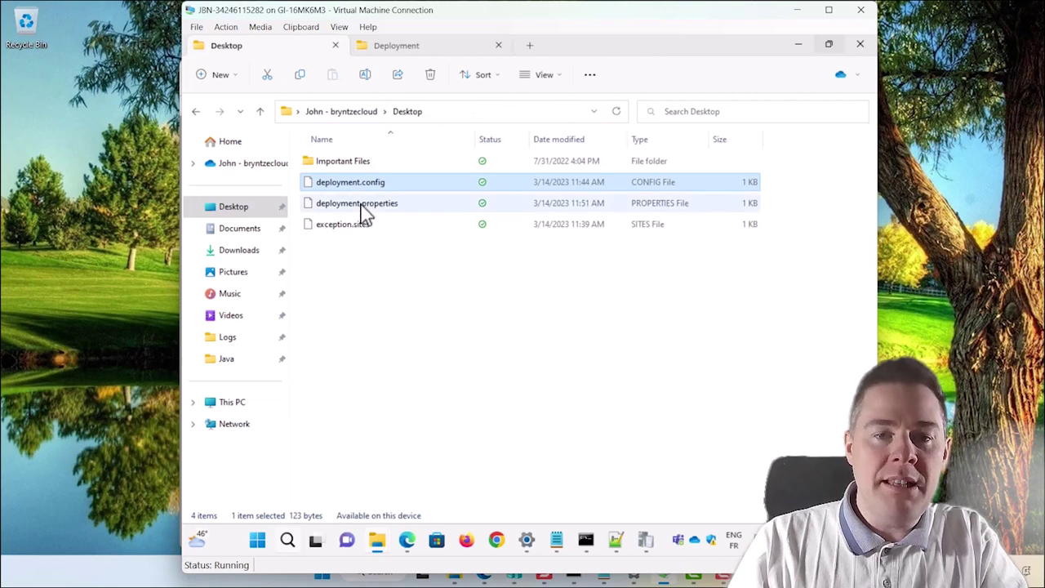
pyautogui.keyDown('ctrl'); pyautogui.click(351, 203); pyautogui.keyUp('ctrl')
pyautogui.rightClick(351, 203)
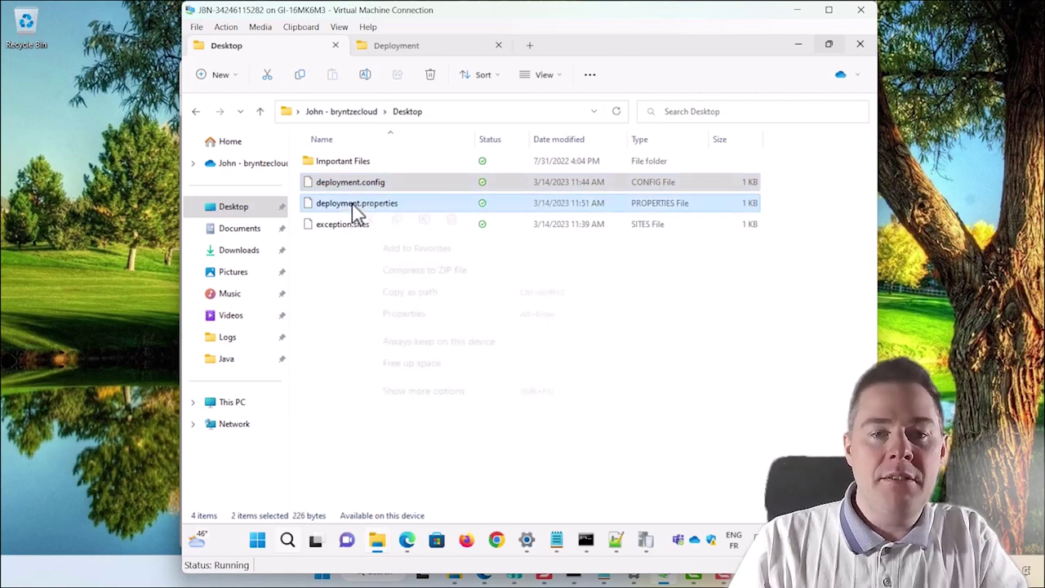
pyautogui.click(398, 220)
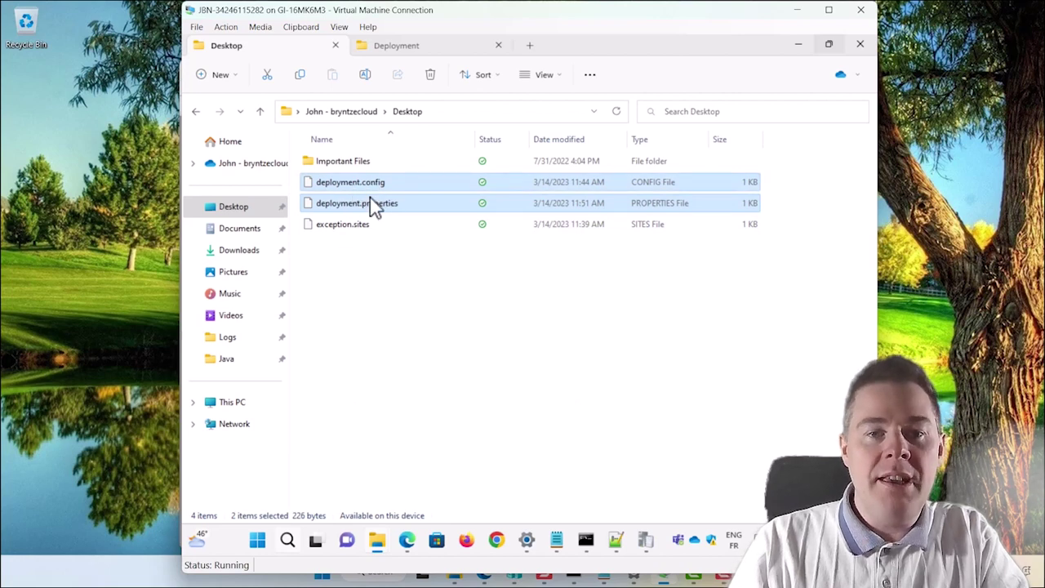
# Paste both files into the Deployment folder, approving the administrator prompts
pyautogui.click(401, 53)
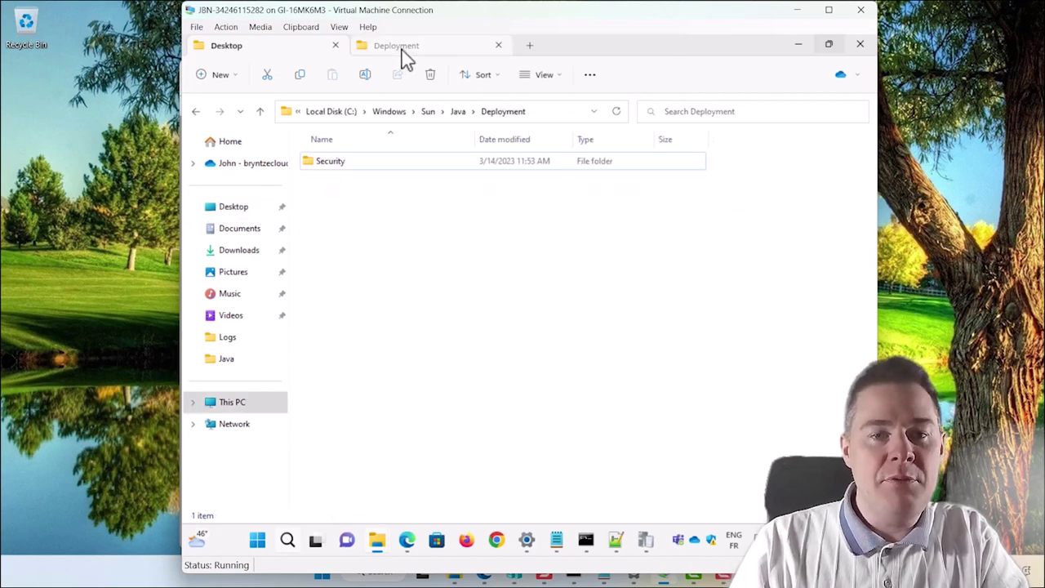
pyautogui.rightClick(379, 249)
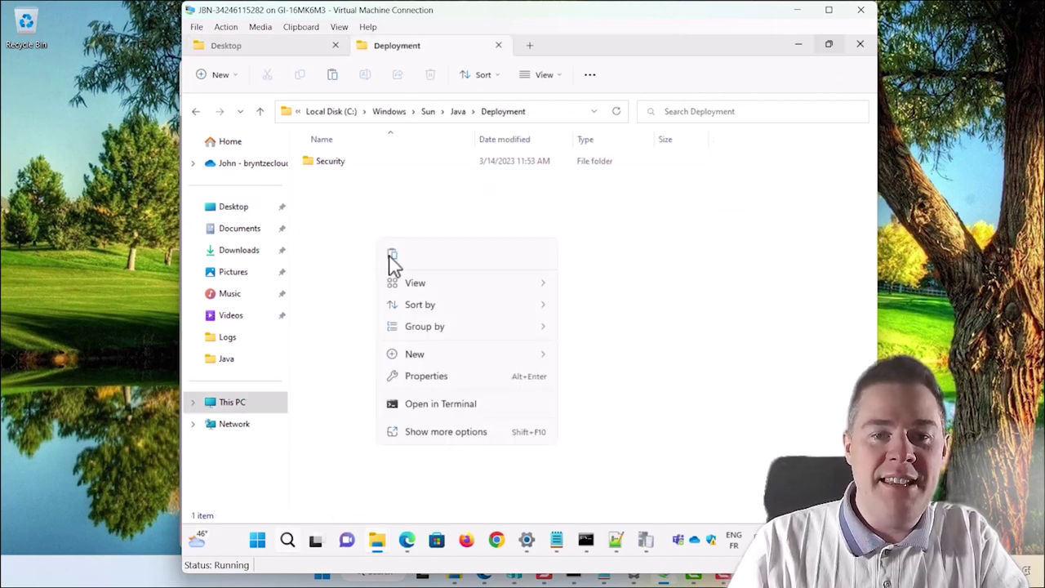
pyautogui.click(392, 255)
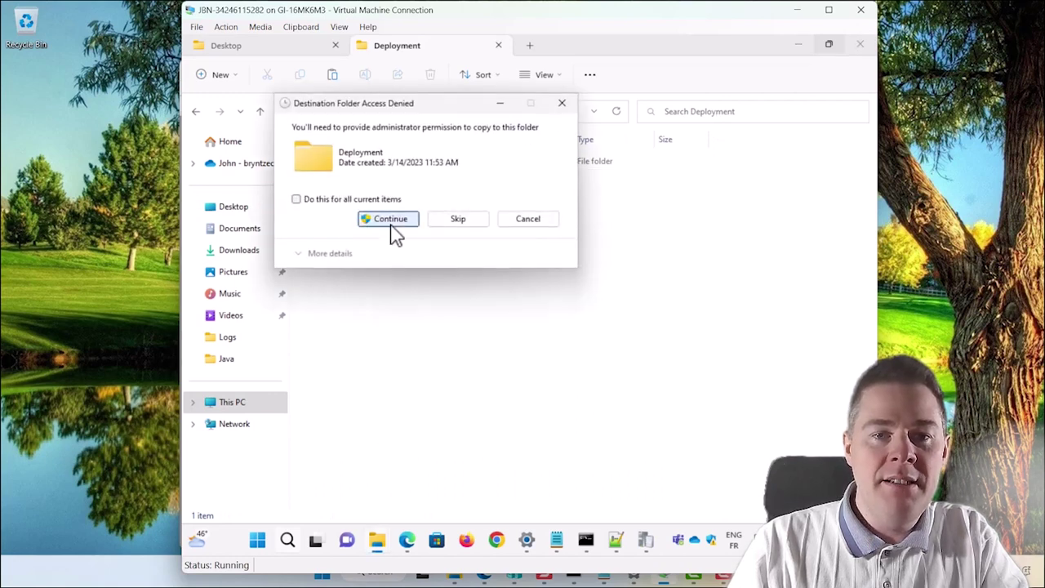
pyautogui.click(390, 228)
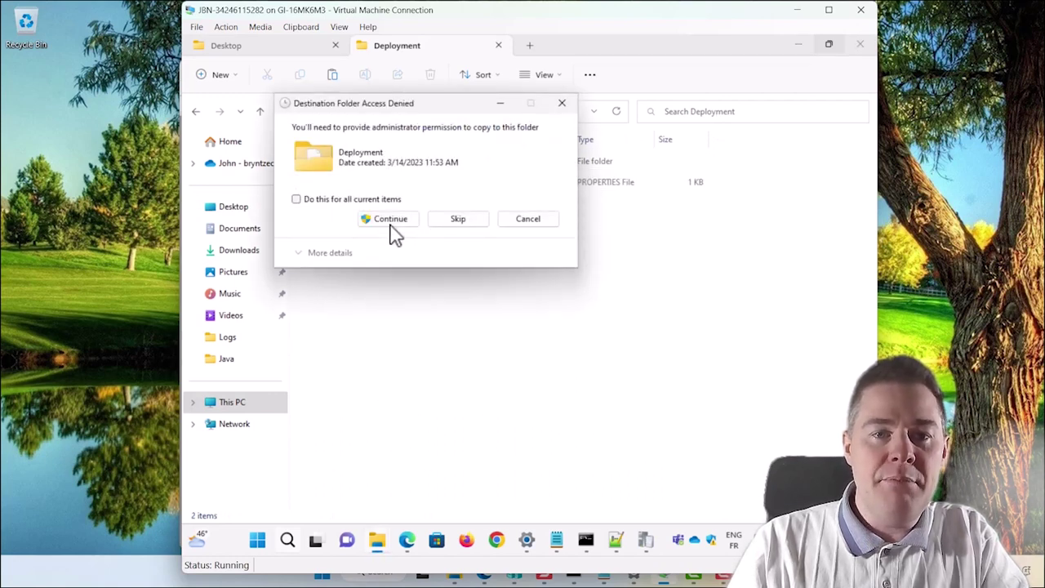
pyautogui.click(390, 227)
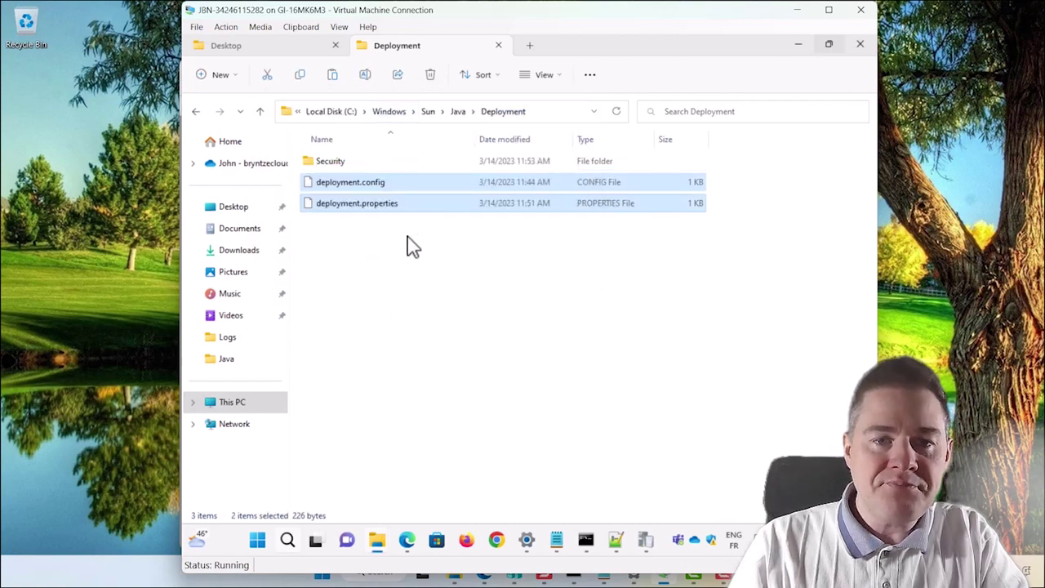
# Check the two pasted files, then open the empty Security subfolder
pyautogui.click(384, 247)
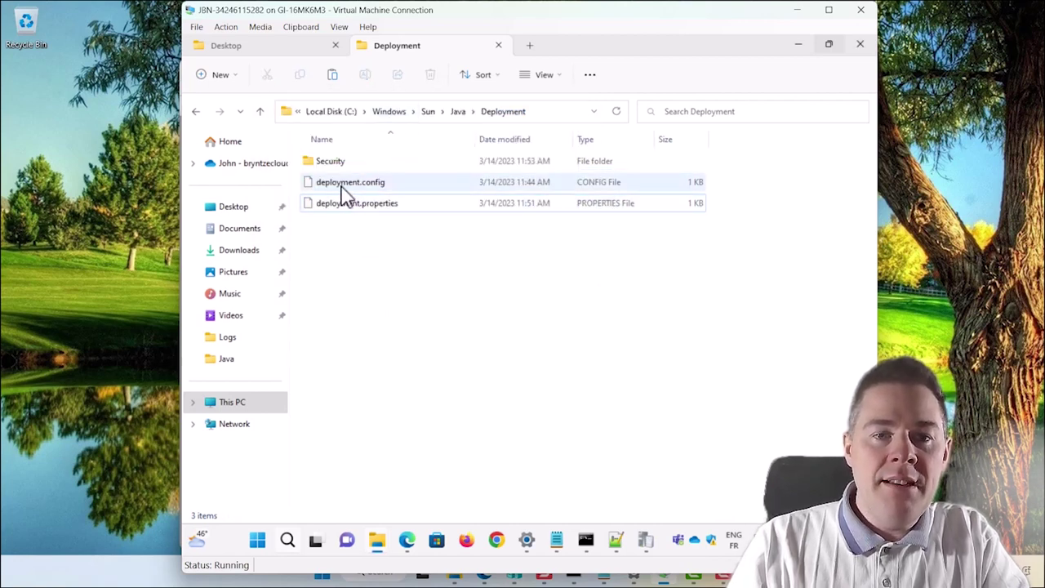
pyautogui.click(342, 186)
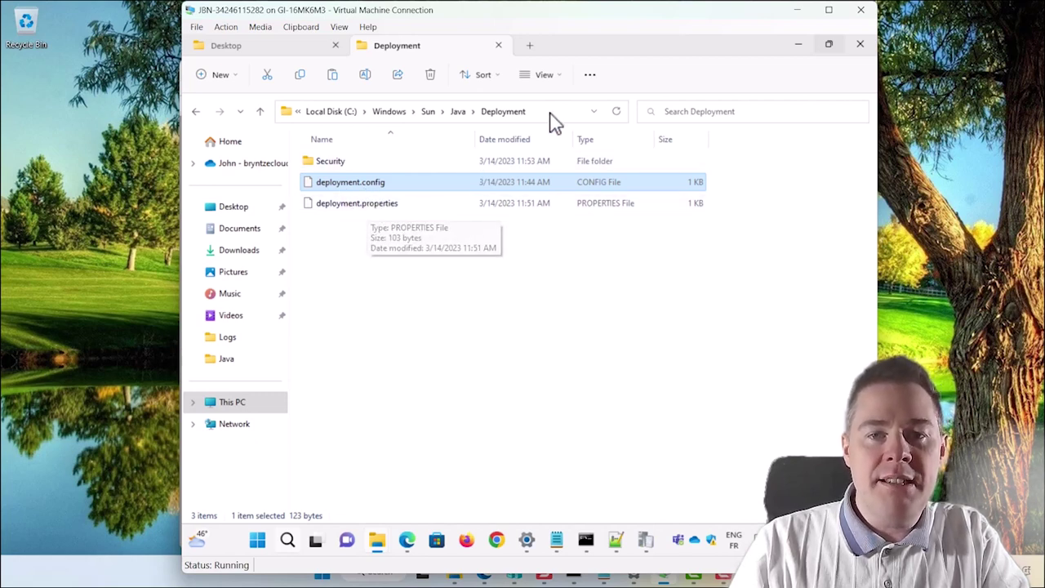
pyautogui.click(364, 208)
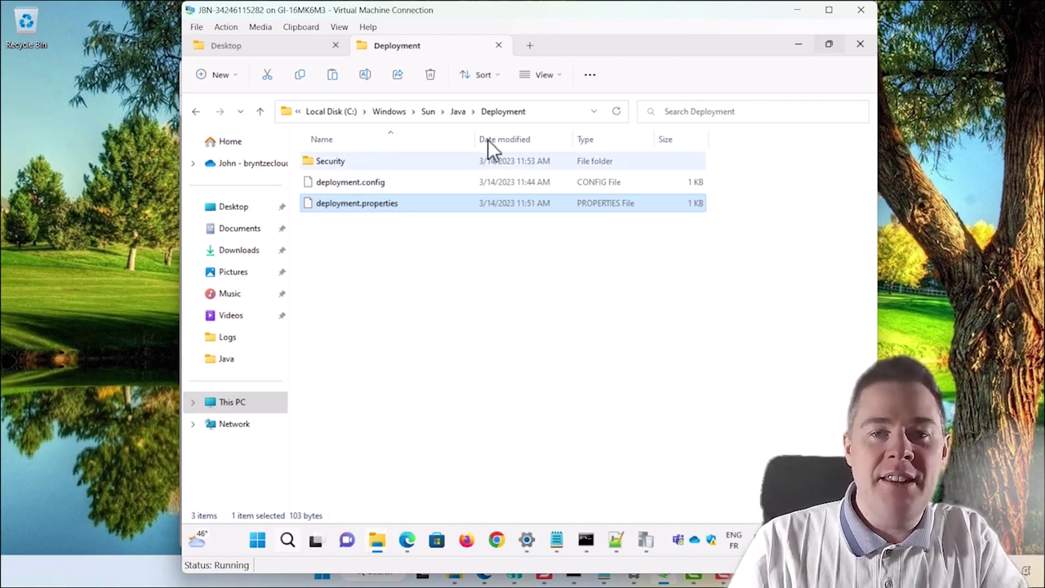
pyautogui.doubleClick(332, 168)
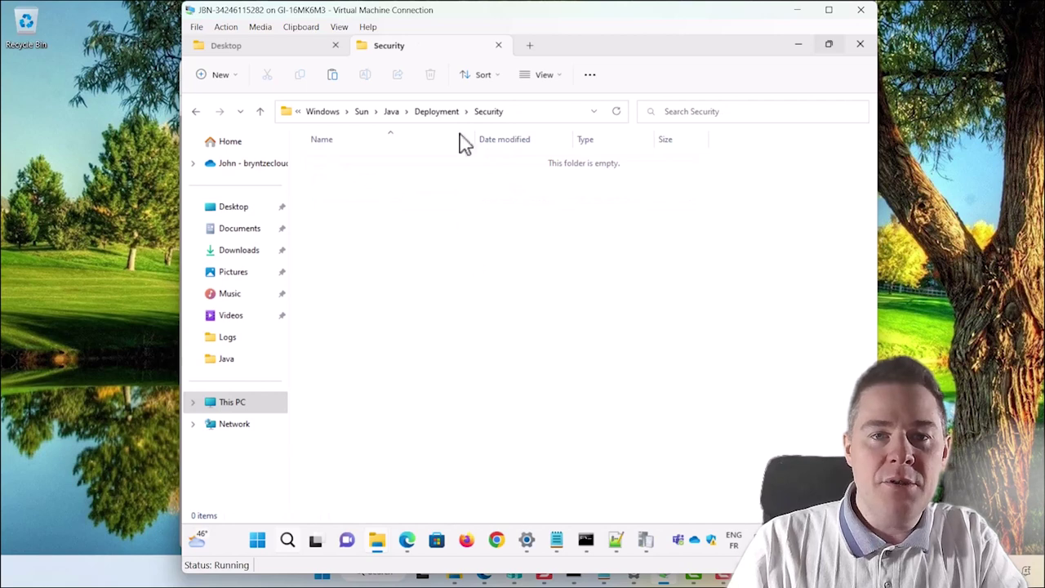
# Paste exception.sites from the Desktop into Deployment\Security, granting administrator permission
pyautogui.click(299, 49)
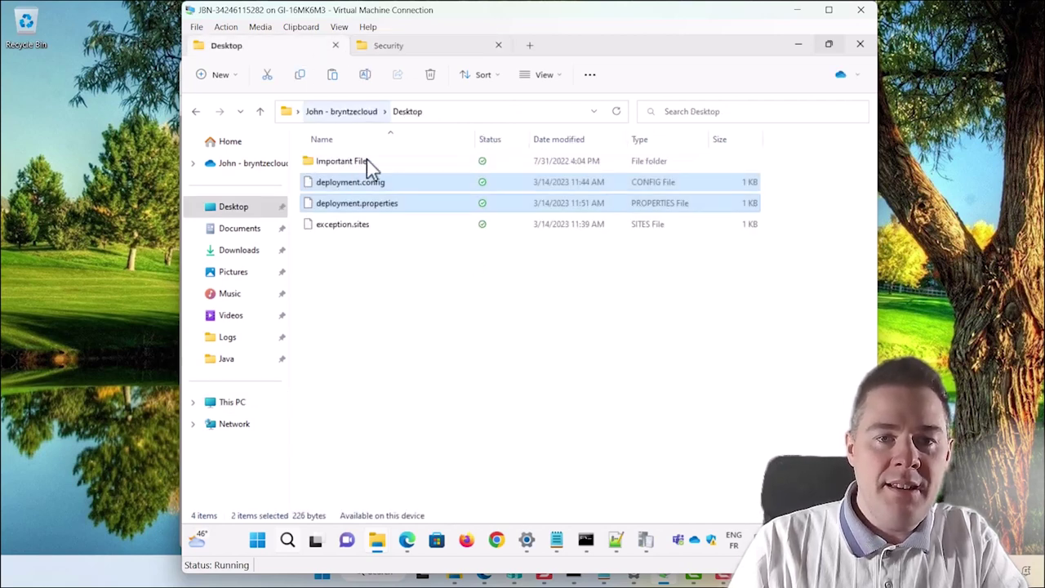
pyautogui.click(341, 231)
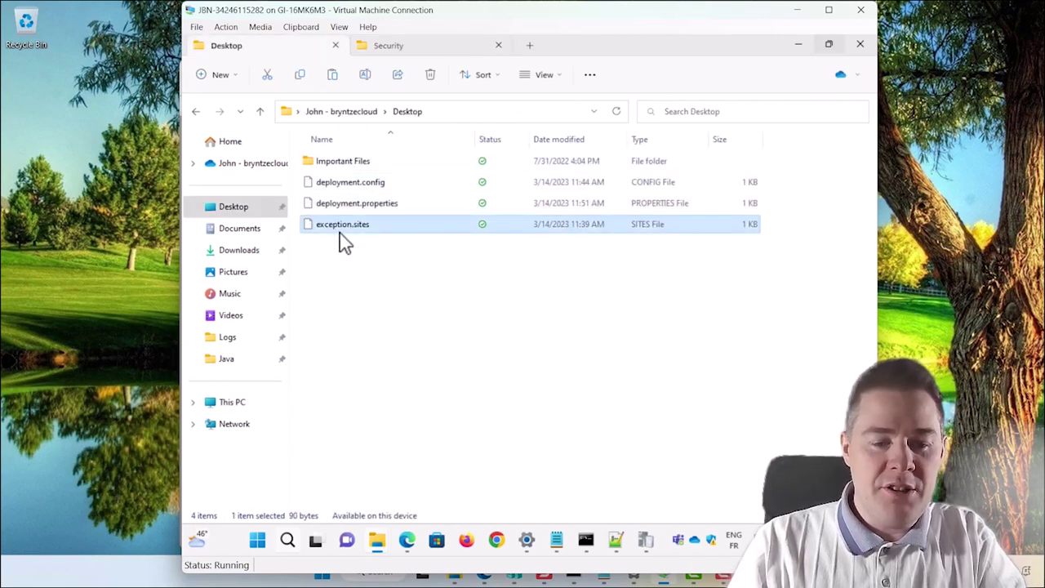
pyautogui.click(392, 47)
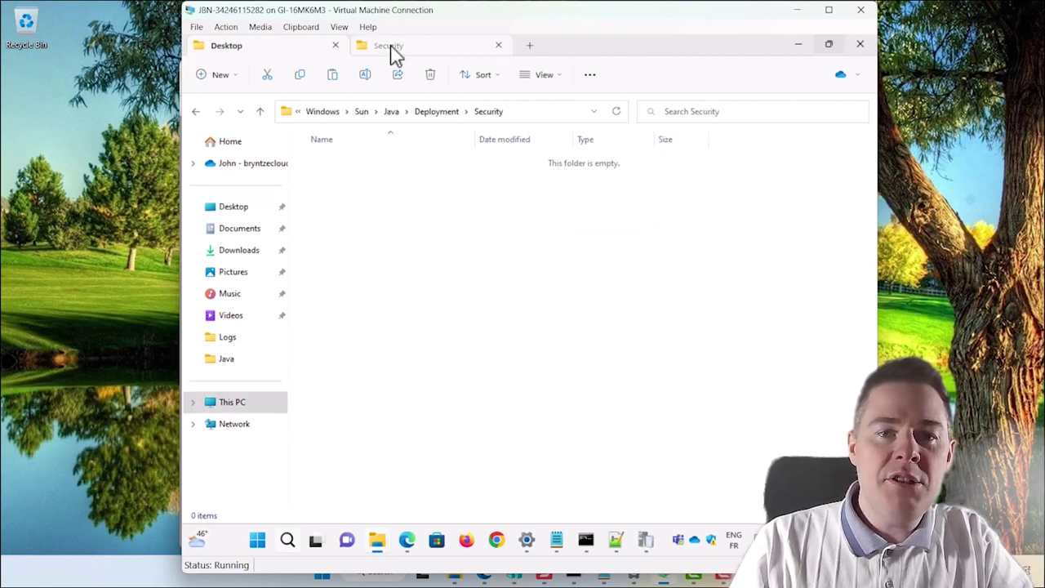
pyautogui.hotkey('ctrl', 'v')
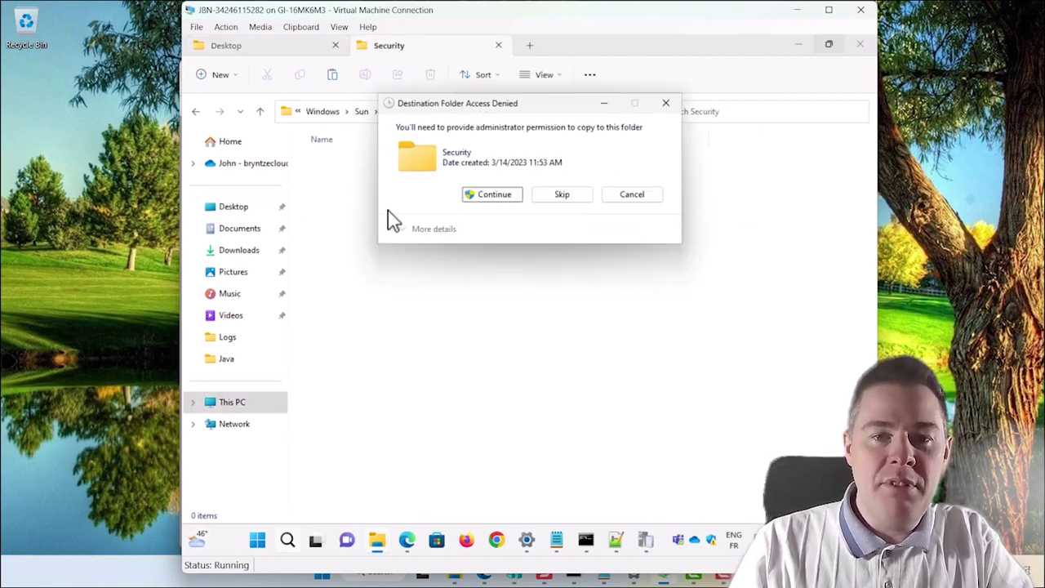
pyautogui.click(490, 196)
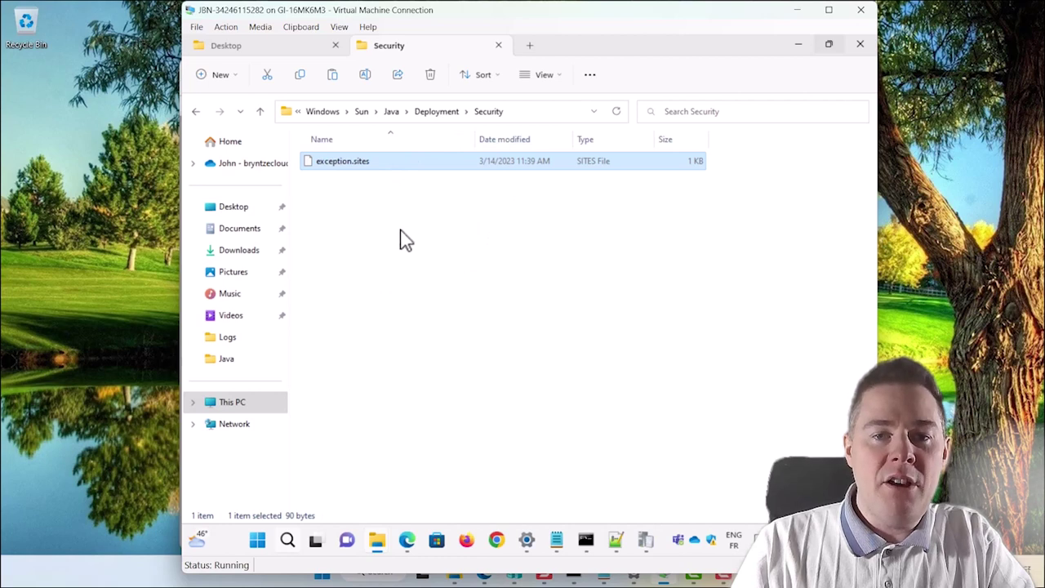
pyautogui.click(372, 229)
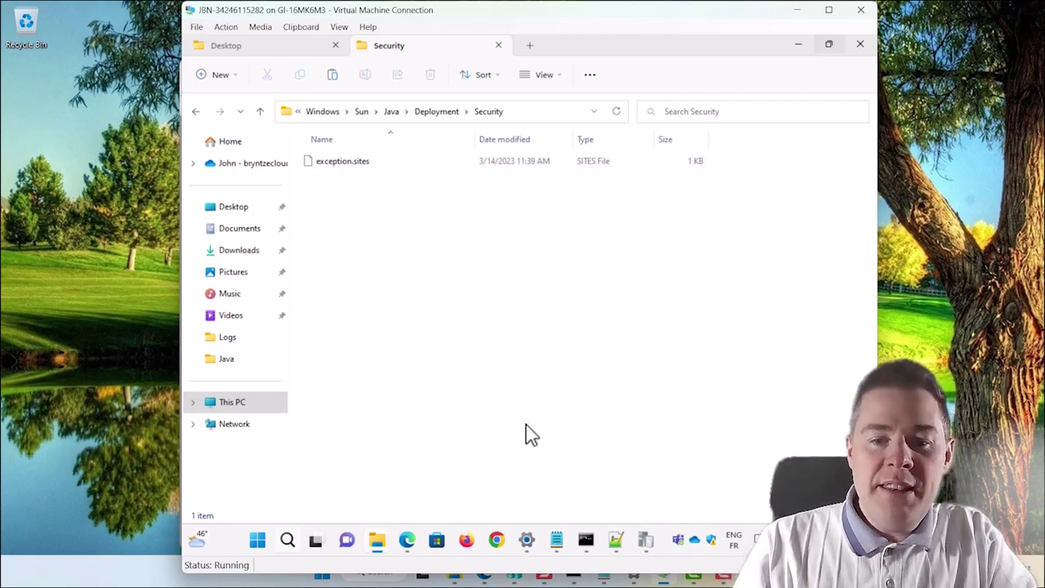
# Launch Configure Java from a 'java' search and show its Security settings
pyautogui.click(258, 542)
pyautogui.write('java')
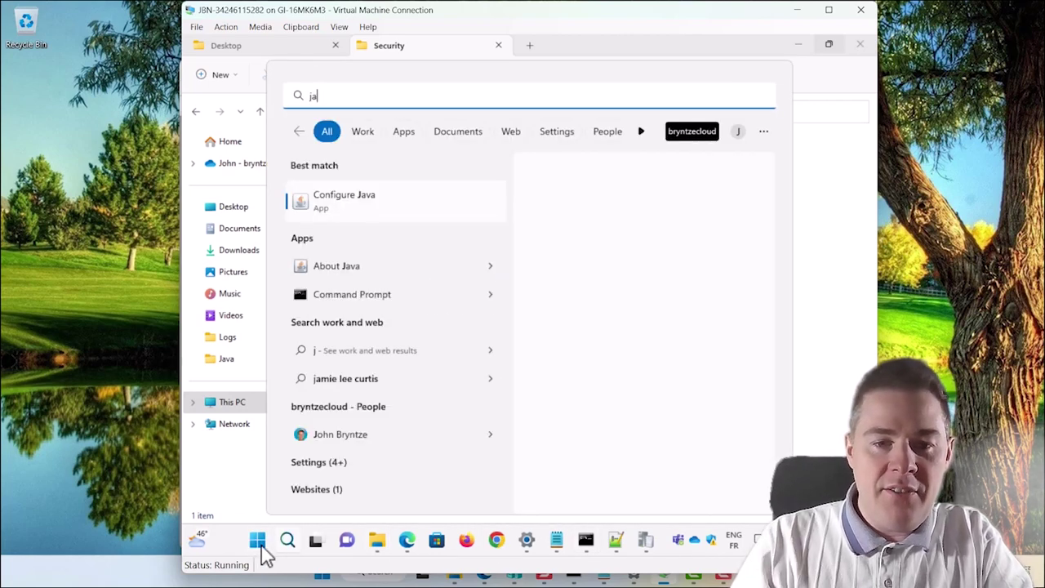
pyautogui.click(363, 216)
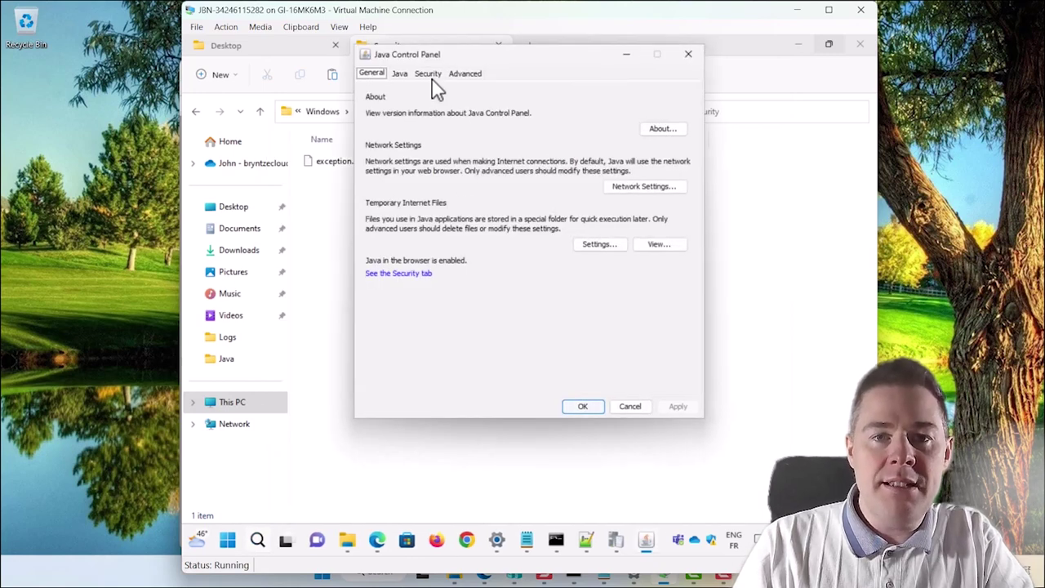
pyautogui.click(428, 74)
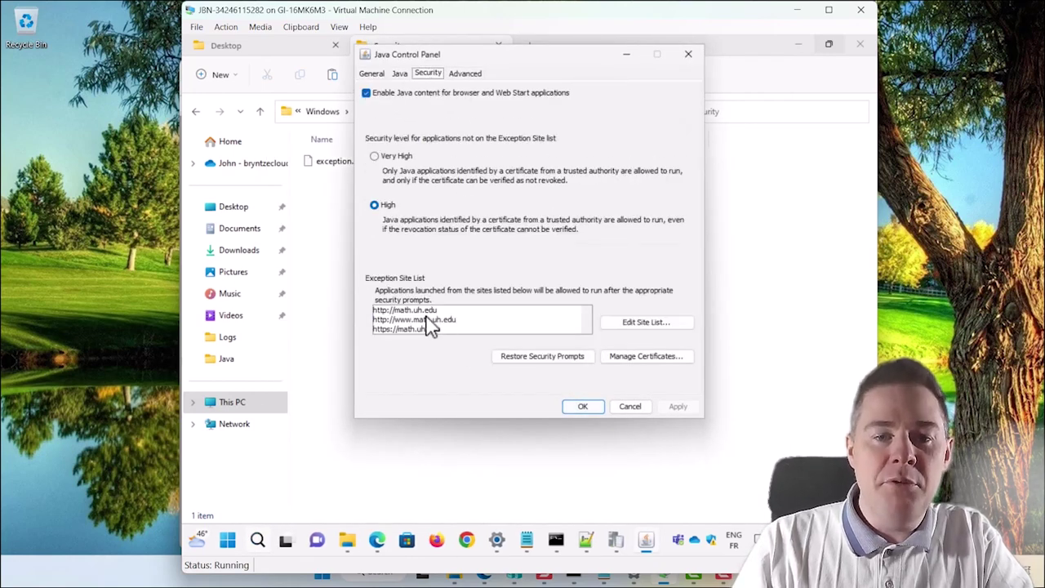
pyautogui.click(624, 324)
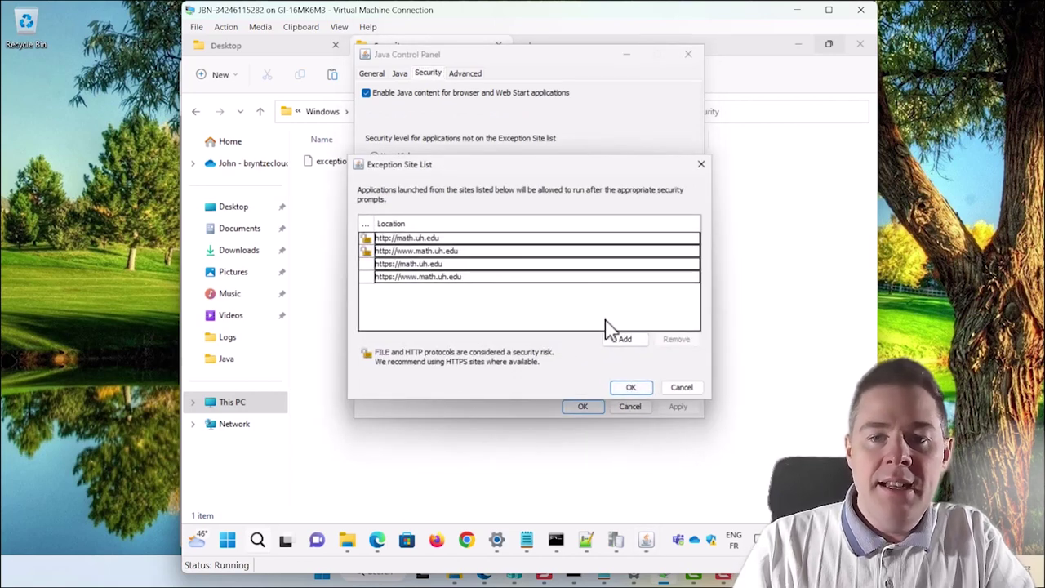
pyautogui.click(625, 340)
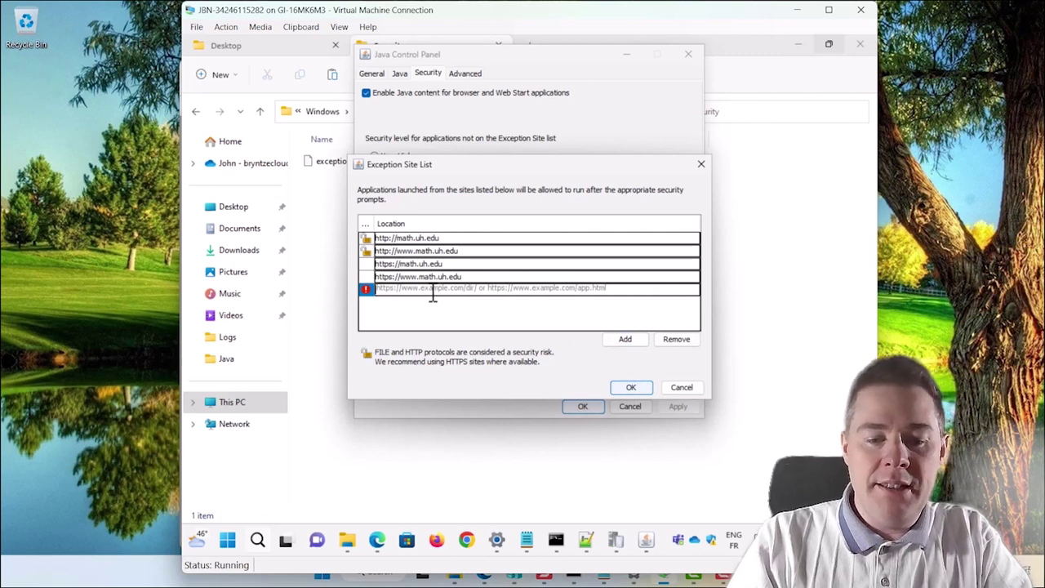
pyautogui.write('http:')
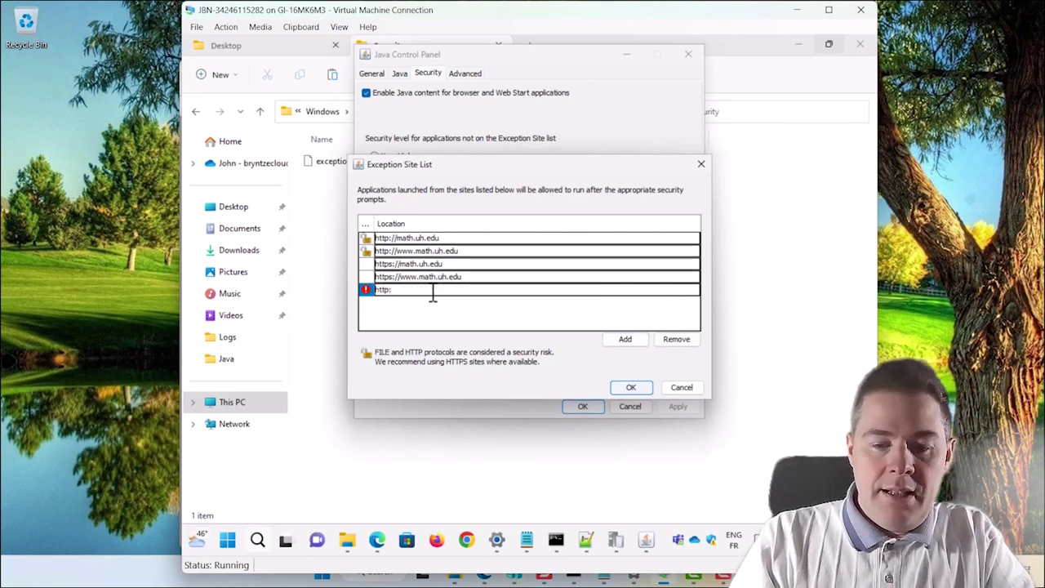
pyautogui.write('//dgfsrgf')
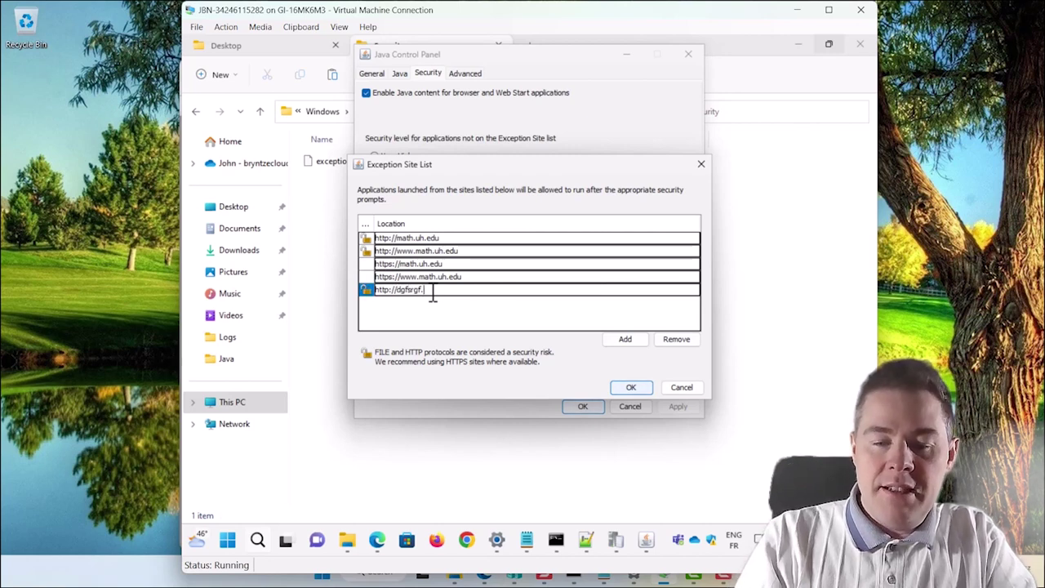
pyautogui.write('.com')
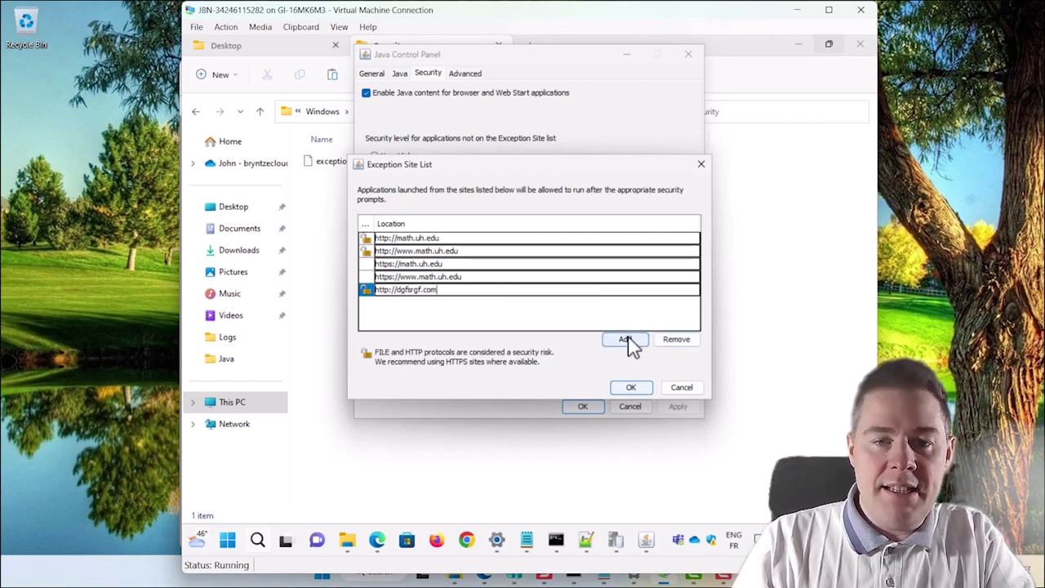
pyautogui.click(625, 339)
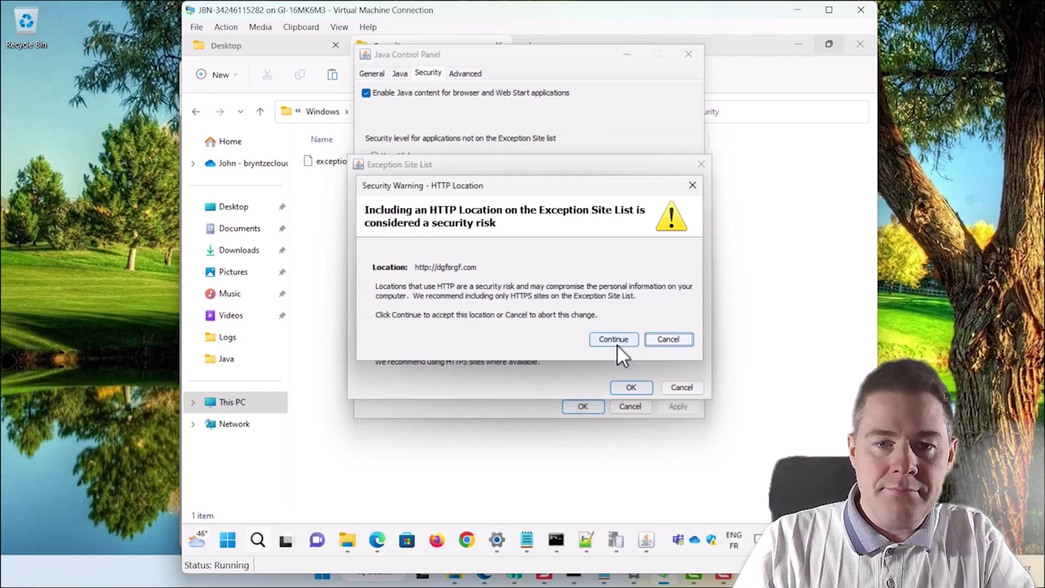
pyautogui.click(617, 344)
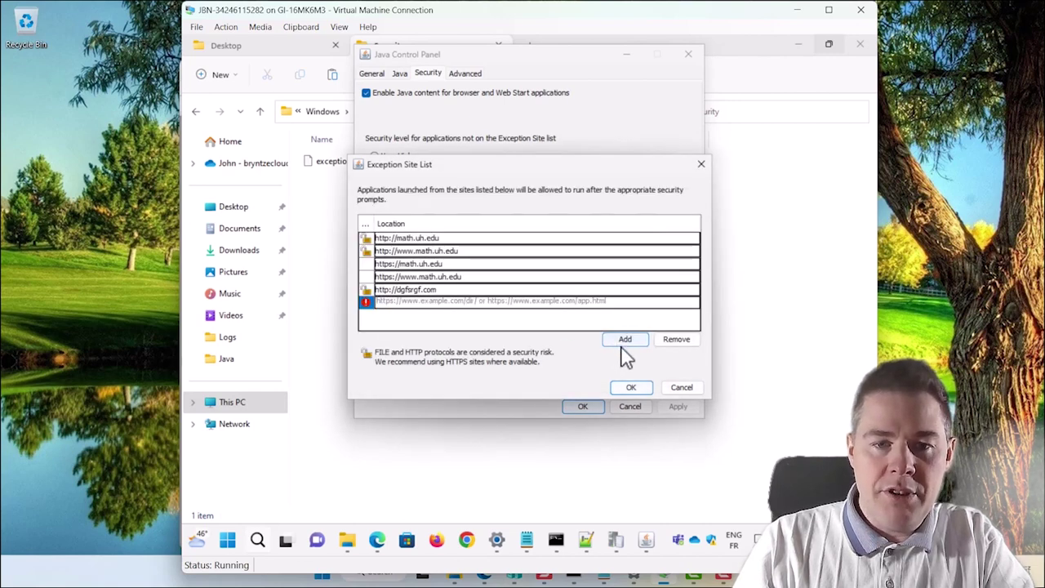
pyautogui.click(631, 388)
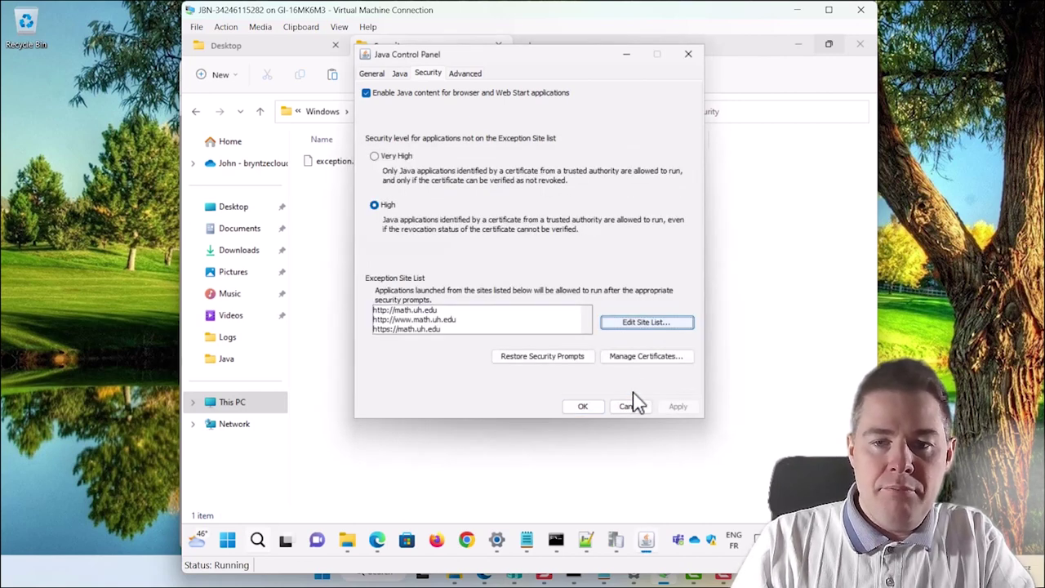
# Reopen the Exception Site List, close it unchanged, and return to the Security folder
pyautogui.click(634, 321)
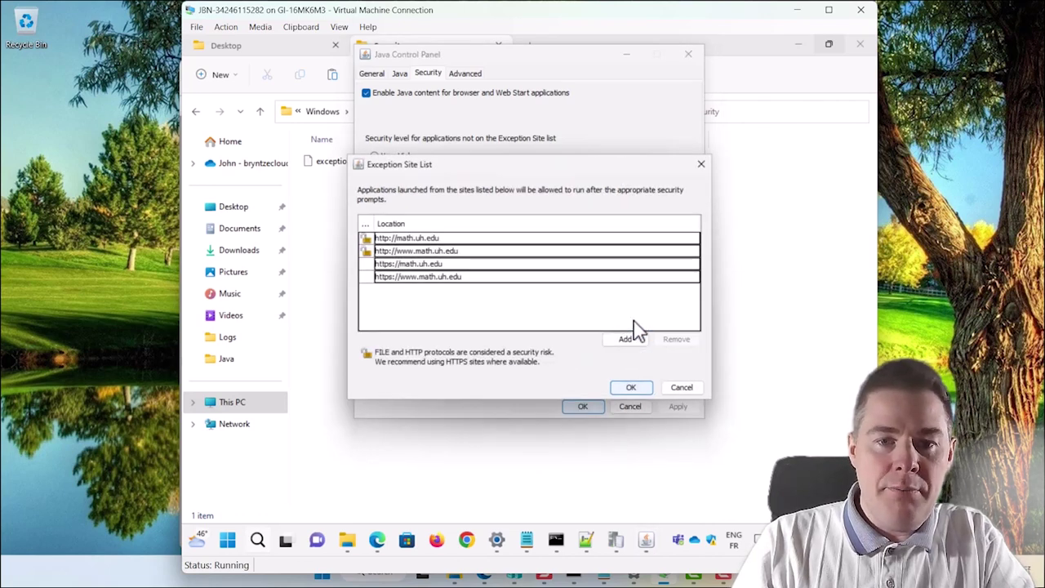
pyautogui.click(681, 388)
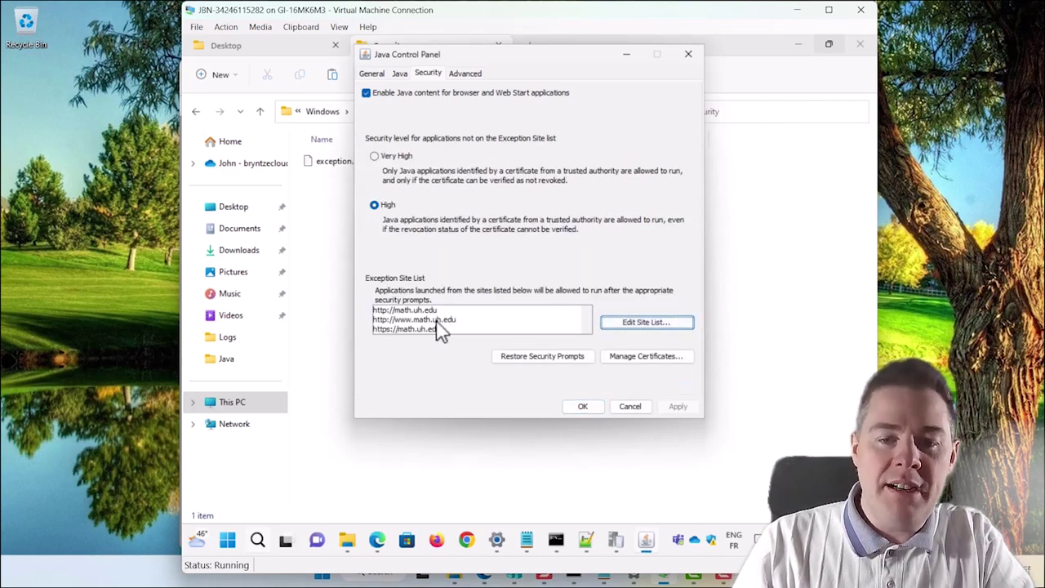
pyautogui.click(355, 222)
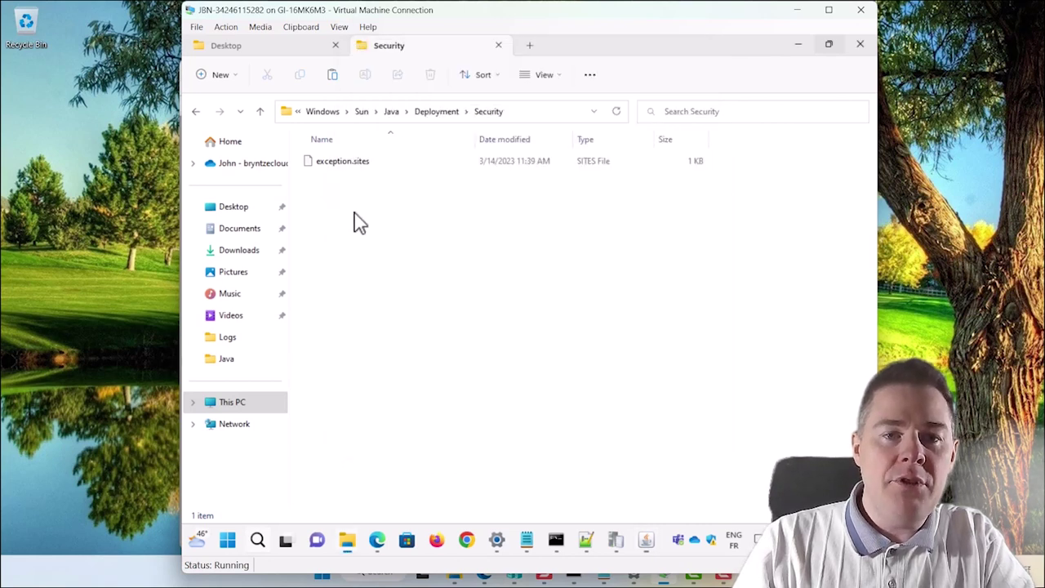
# Open exception.sites in Notepad and lowercase the C in 'Cloud'
pyautogui.click(337, 163)
pyautogui.rightClick(341, 169)
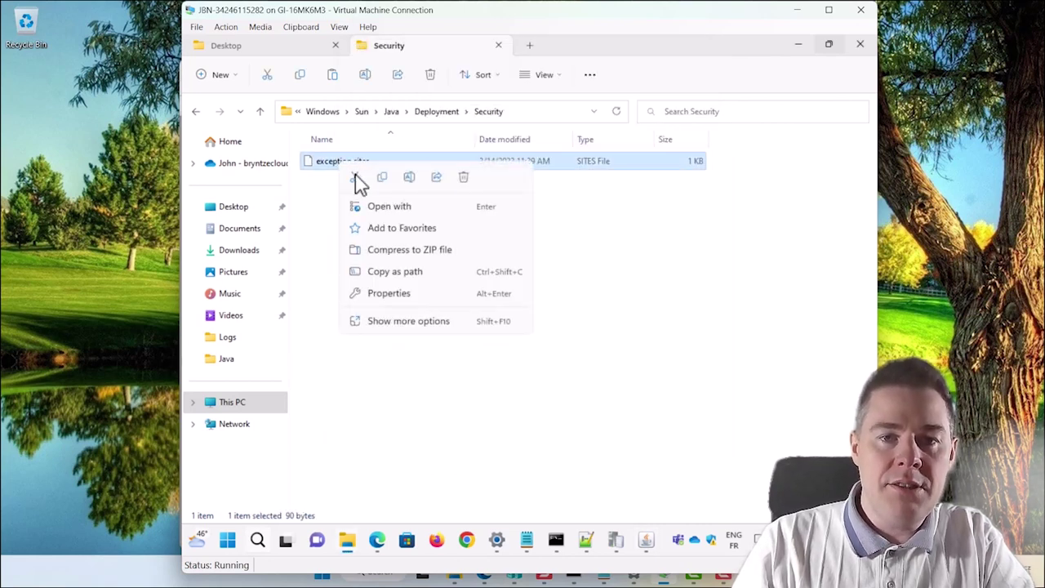
pyautogui.click(393, 214)
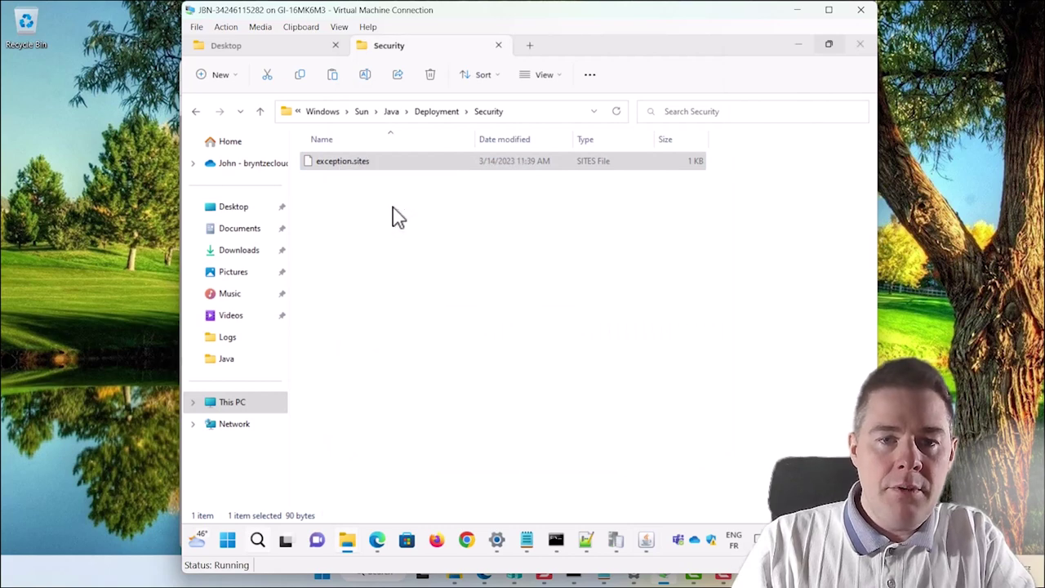
pyautogui.doubleClick(445, 266)
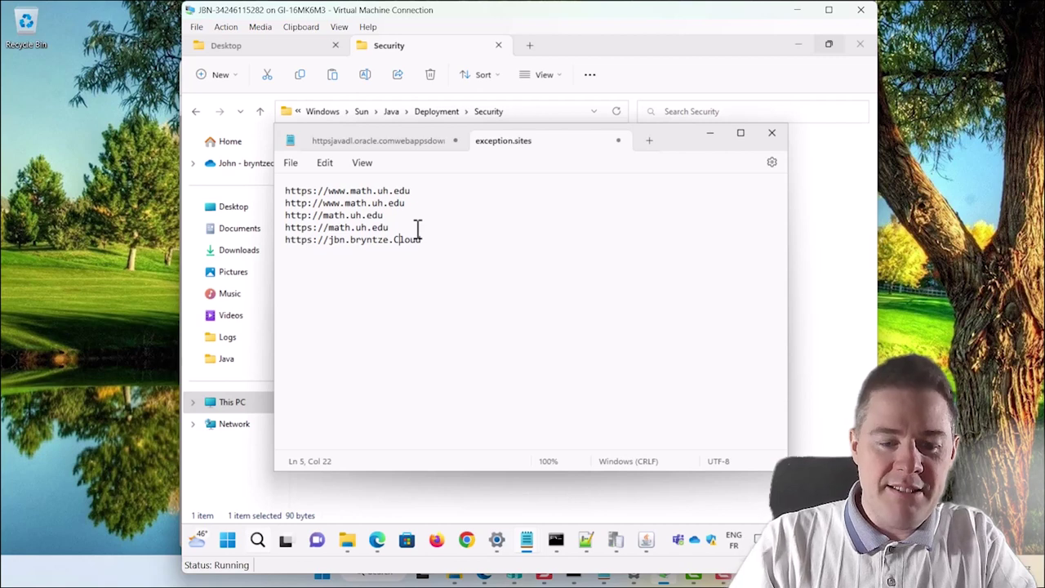
pyautogui.press('BackSpace')
pyautogui.write('c')
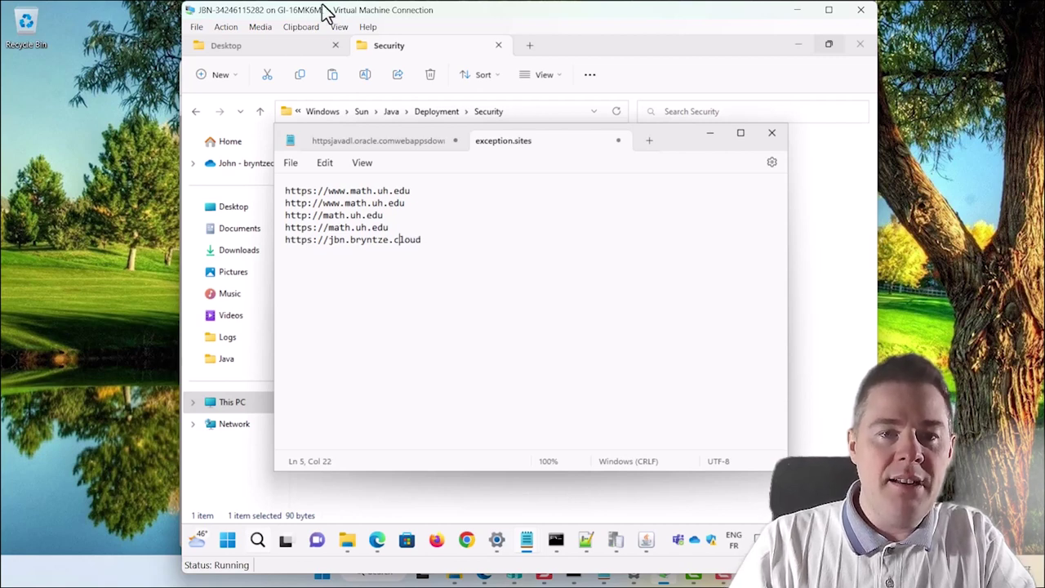
# Save as exception.sites with type All files, saving to Documents after Security denies permission
pyautogui.click(292, 164)
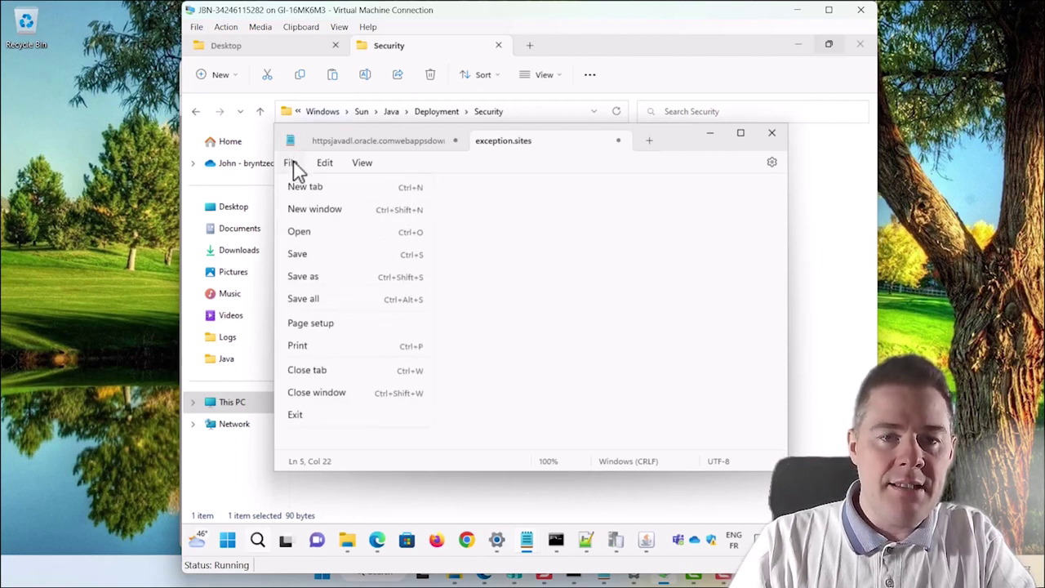
pyautogui.click(299, 255)
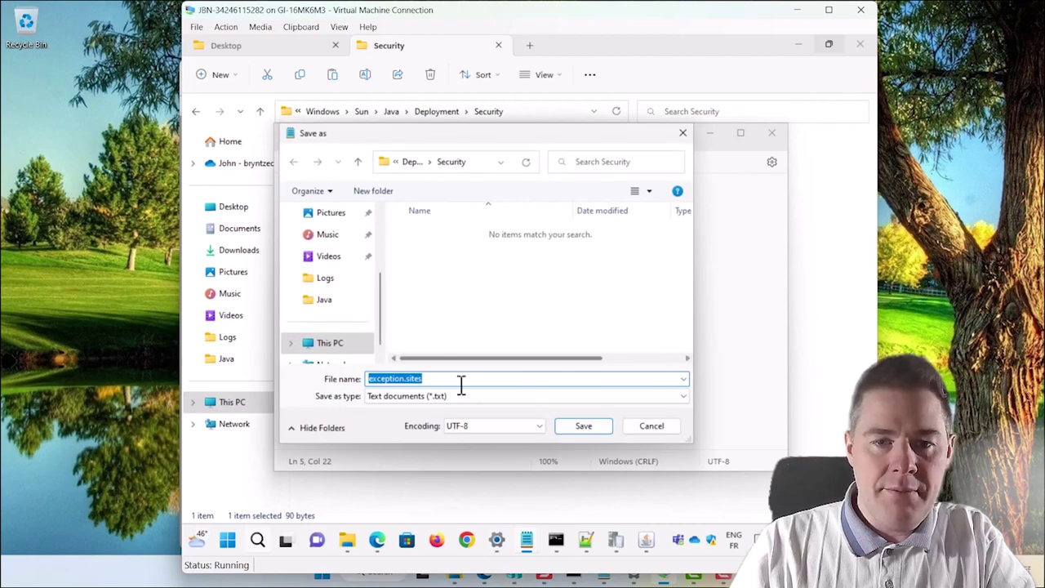
pyautogui.click(470, 398)
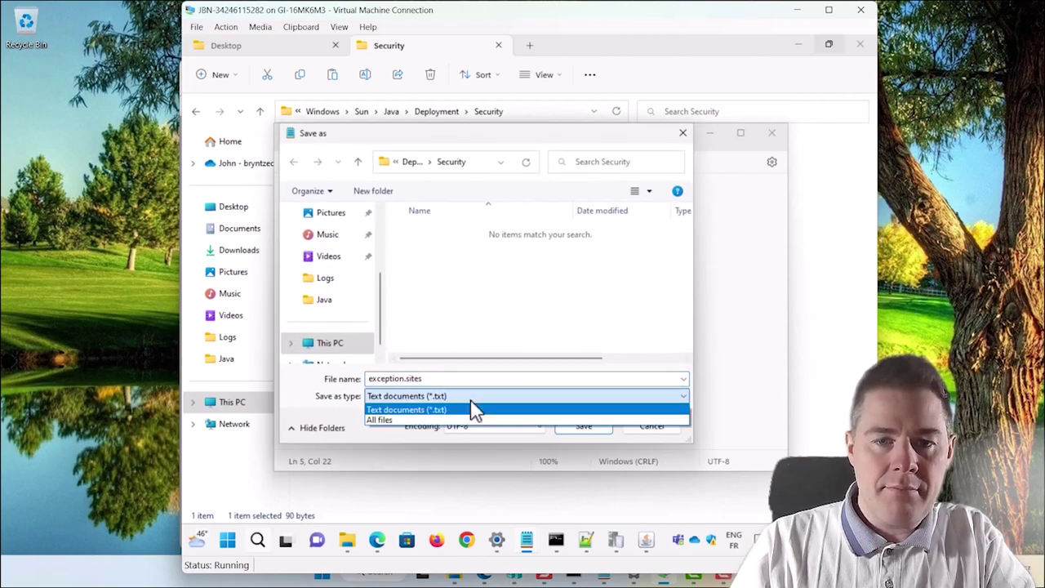
pyautogui.click(421, 418)
pyautogui.click(427, 399)
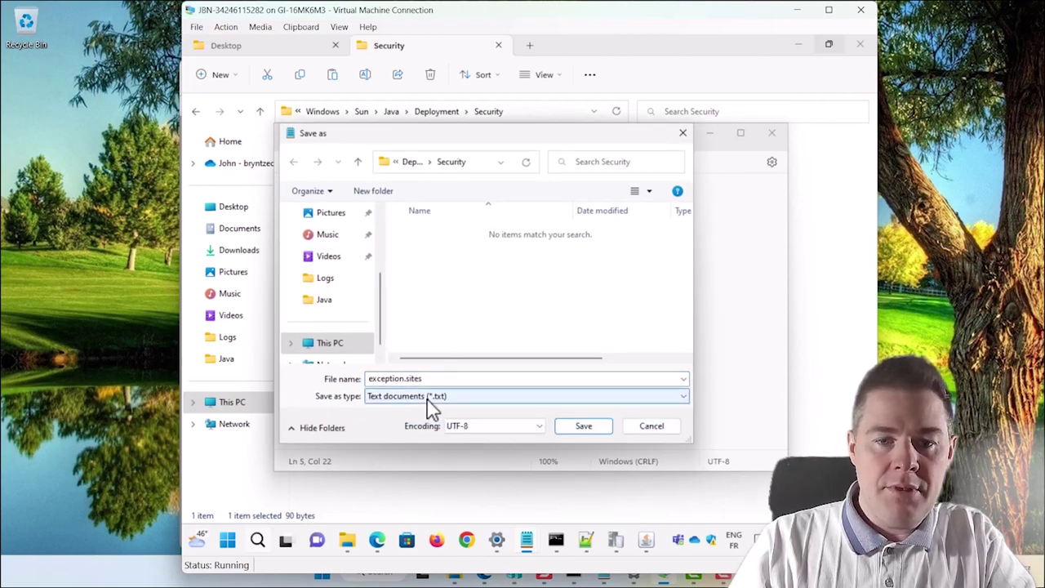
pyautogui.click(378, 418)
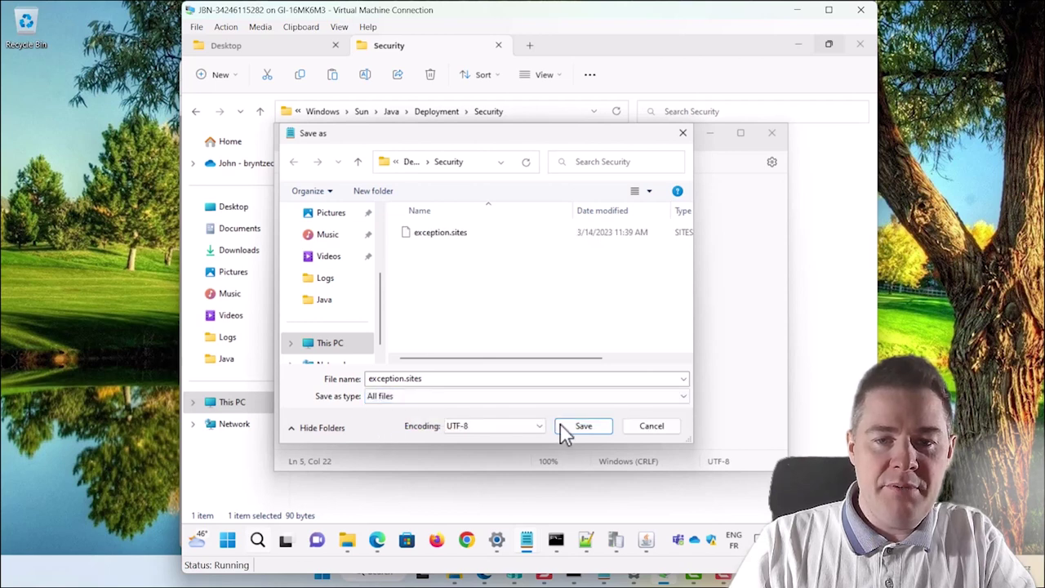
pyautogui.click(585, 427)
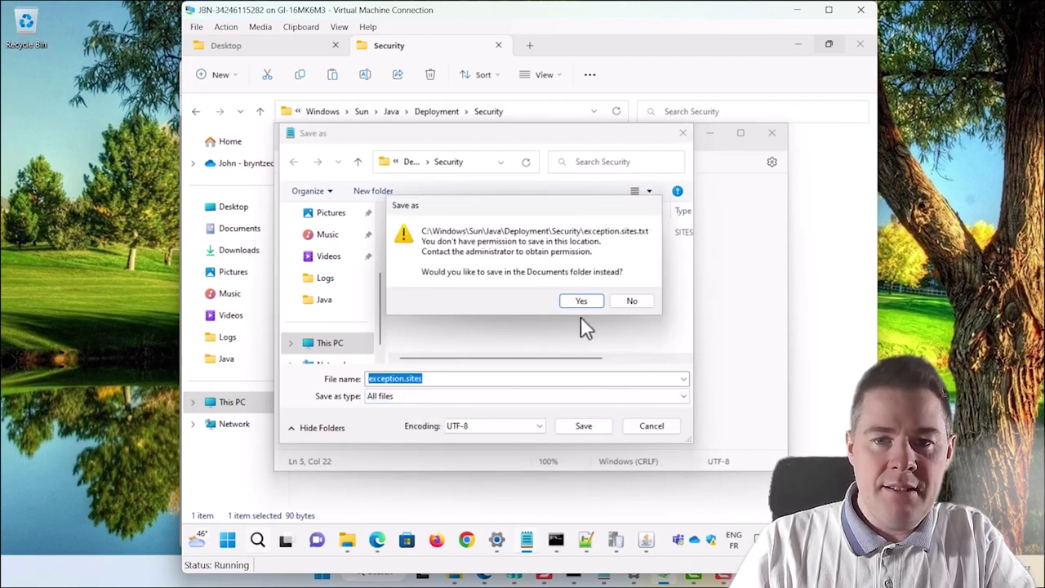
pyautogui.click(583, 309)
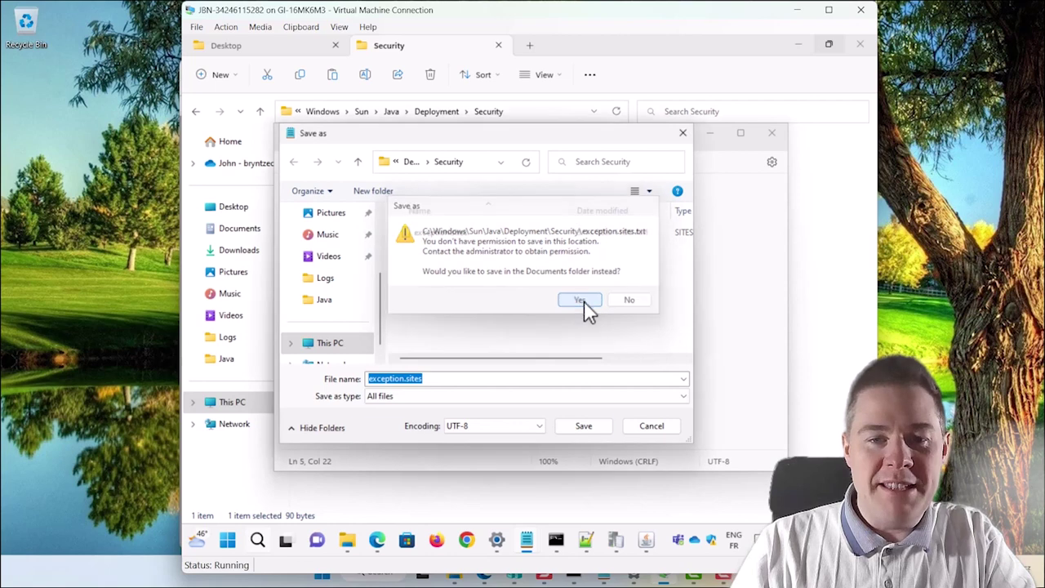
pyautogui.click(586, 427)
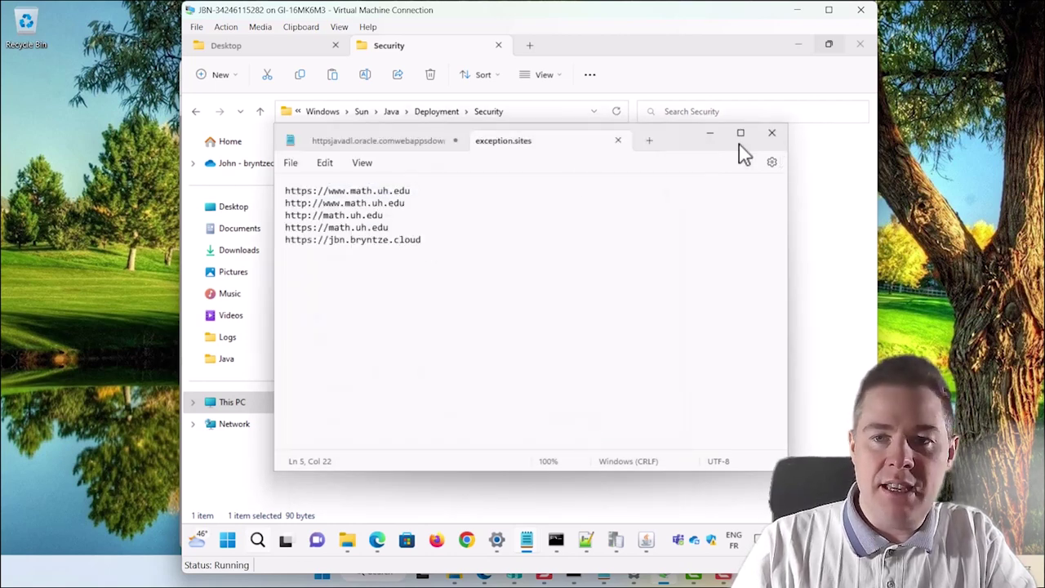
# Cut exception.sites from Documents and paste it into the Java Deployment Security folder
pyautogui.click(230, 231)
pyautogui.rightClick(345, 167)
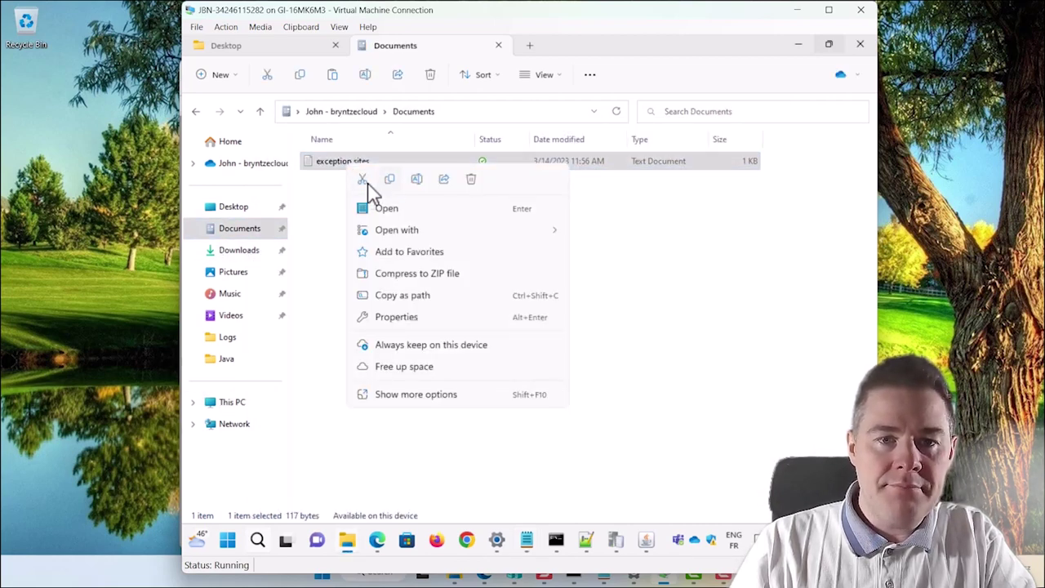
pyautogui.click(365, 180)
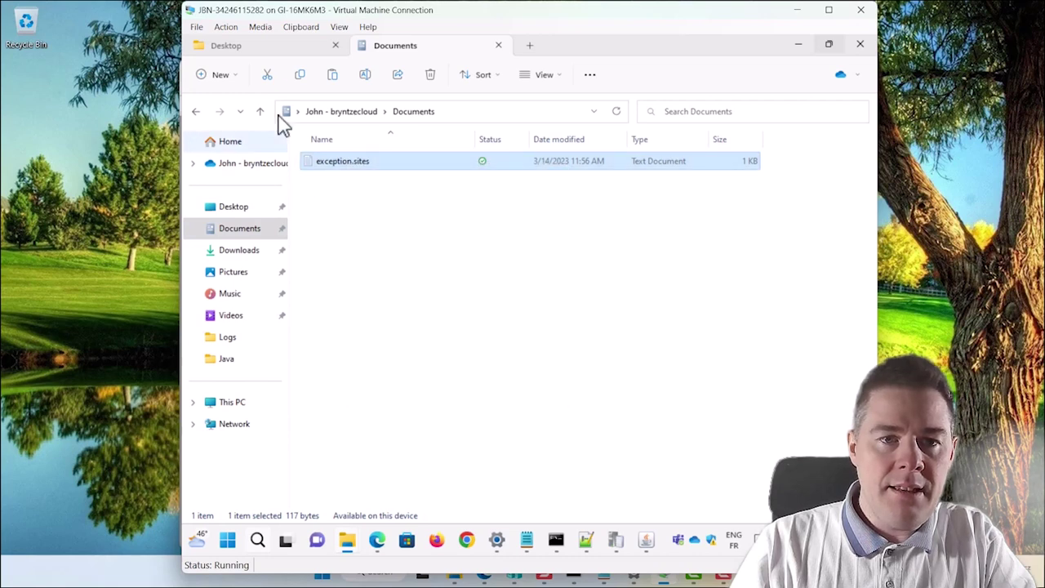
pyautogui.click(196, 113)
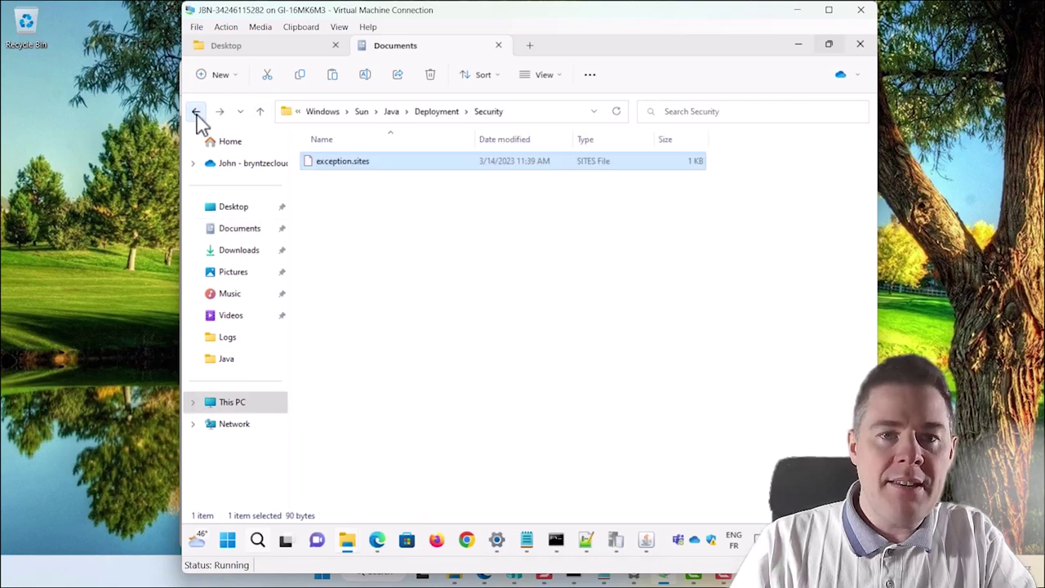
pyautogui.rightClick(396, 221)
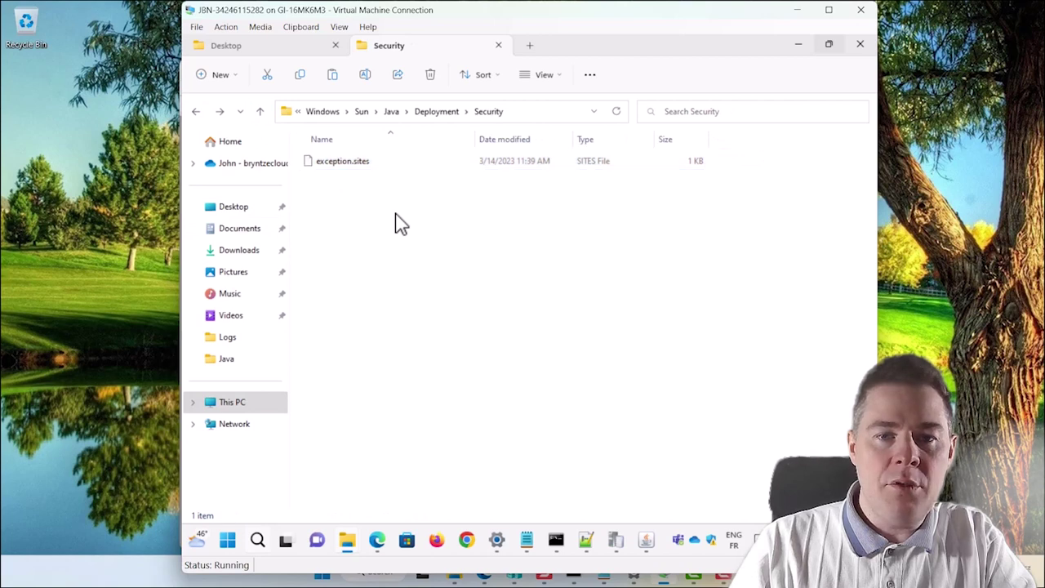
pyautogui.click(414, 230)
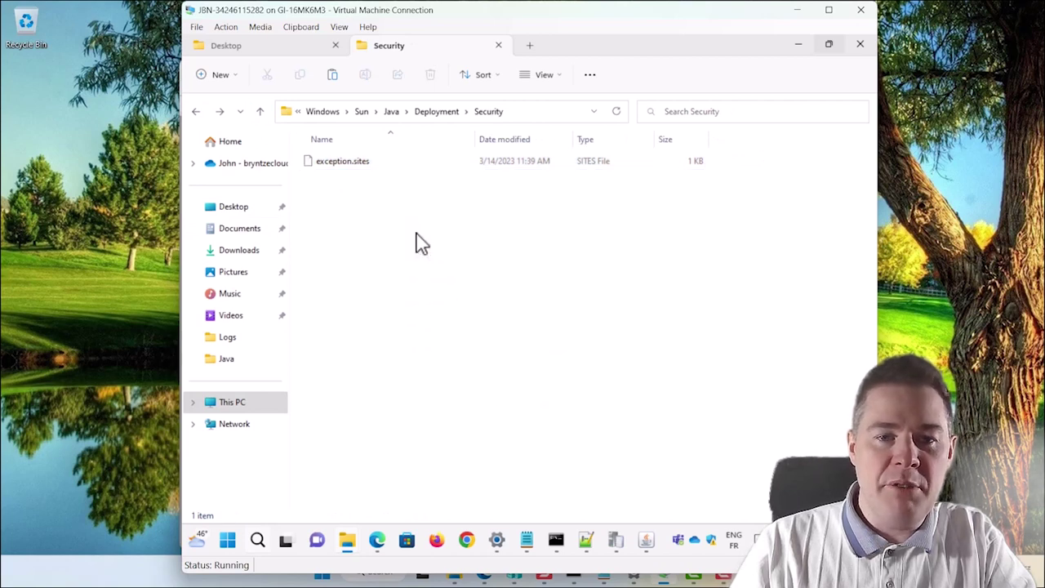
# Approve the move into Security with administrator permission
pyautogui.click(492, 196)
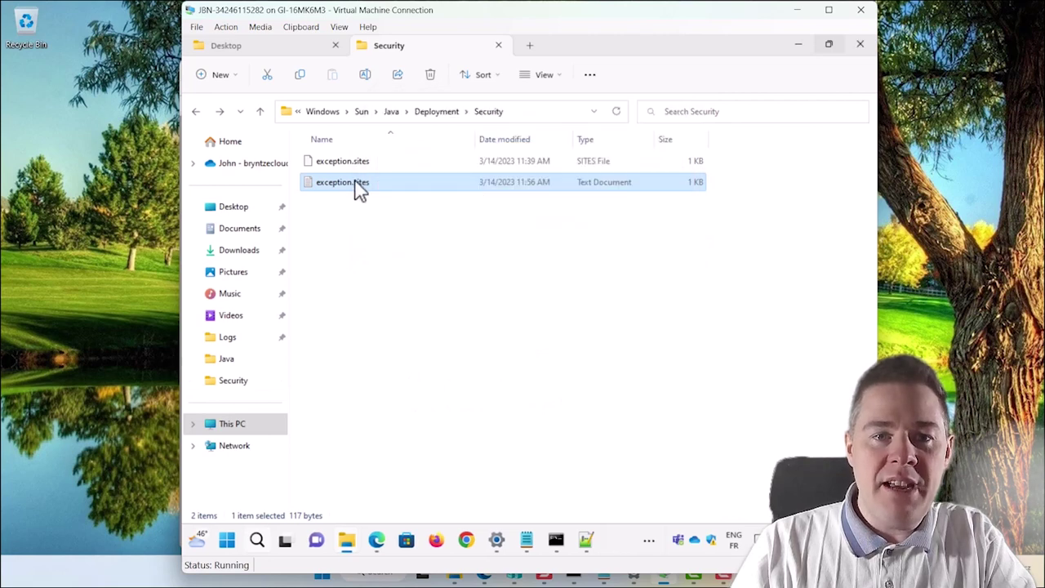
pyautogui.moveTo(356, 191); pyautogui.dragTo(404, 268)
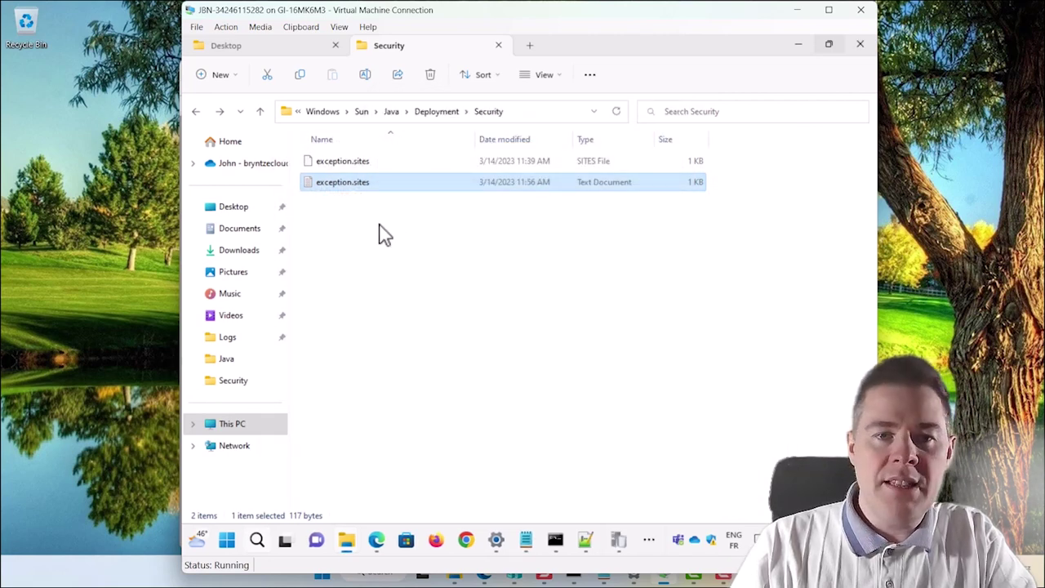
pyautogui.click(380, 234)
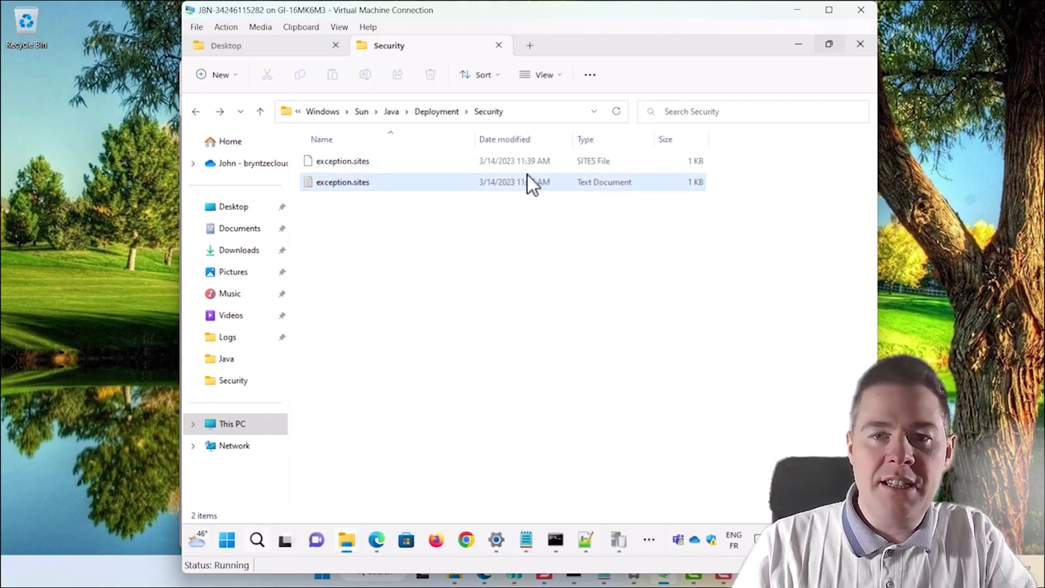
# Uncheck 'Hide extensions for known file types' in Folder Options to reveal exception.sites.txt
pyautogui.click(591, 82)
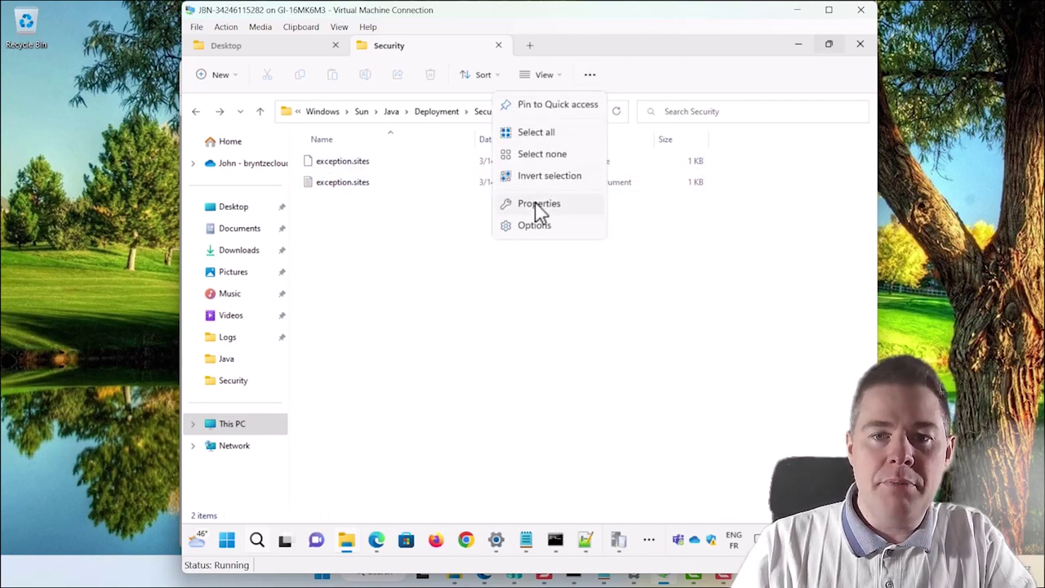
pyautogui.click(529, 228)
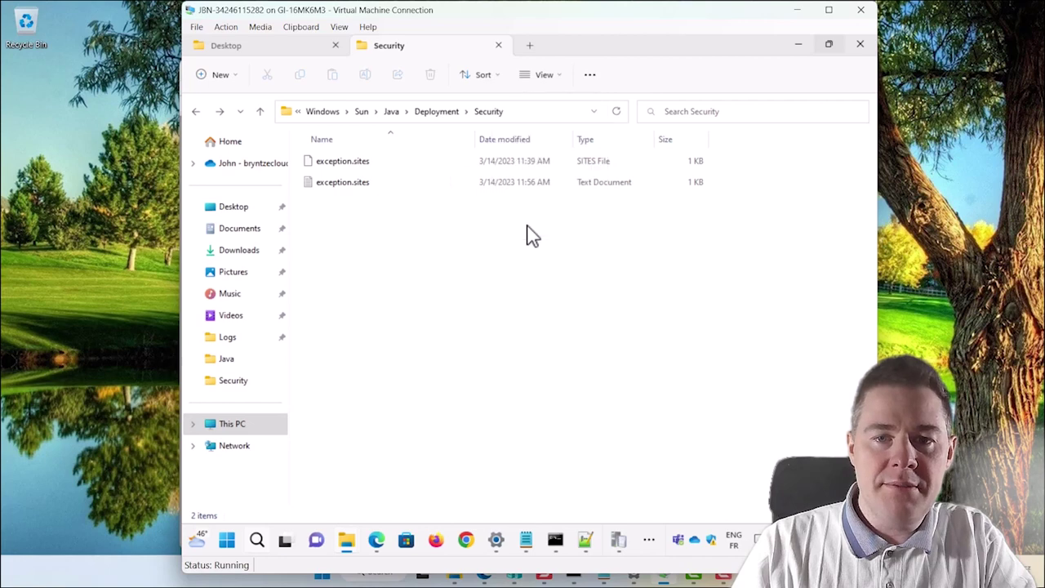
pyautogui.moveTo(328, 155); pyautogui.dragTo(593, 141)
pyautogui.click(368, 181)
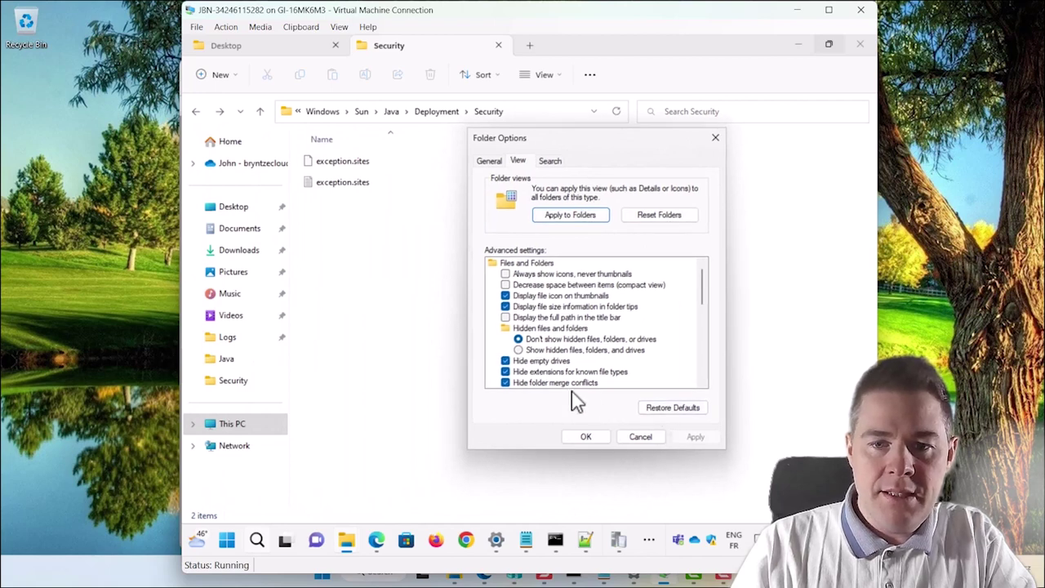
pyautogui.click(506, 372)
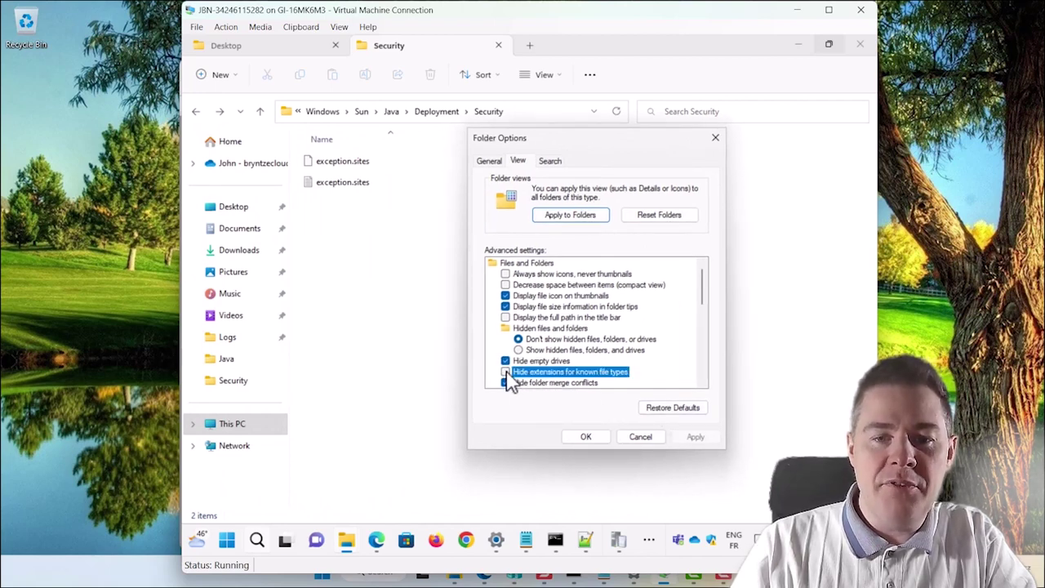
pyautogui.click(584, 437)
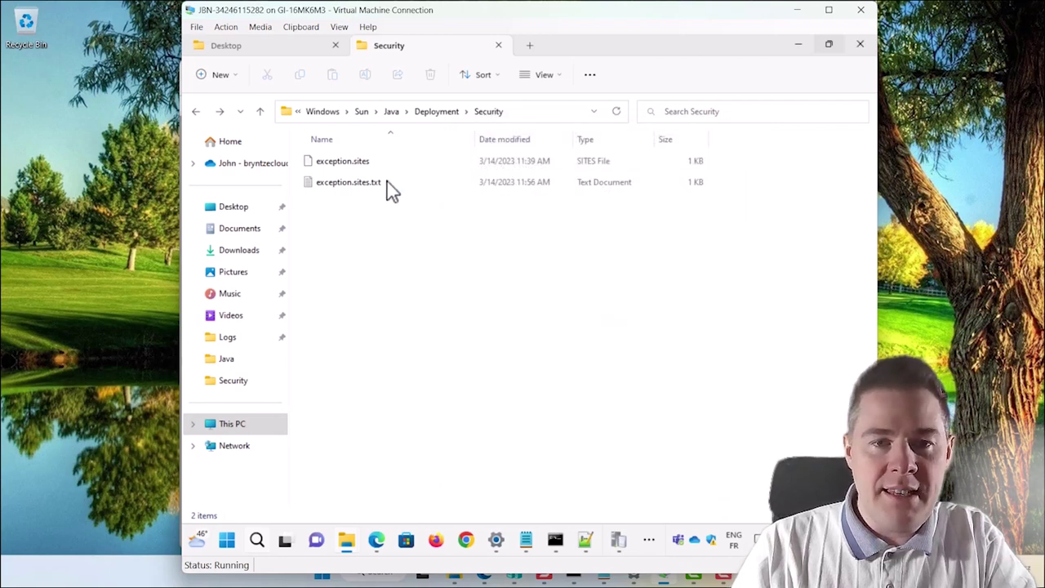
pyautogui.click(352, 165)
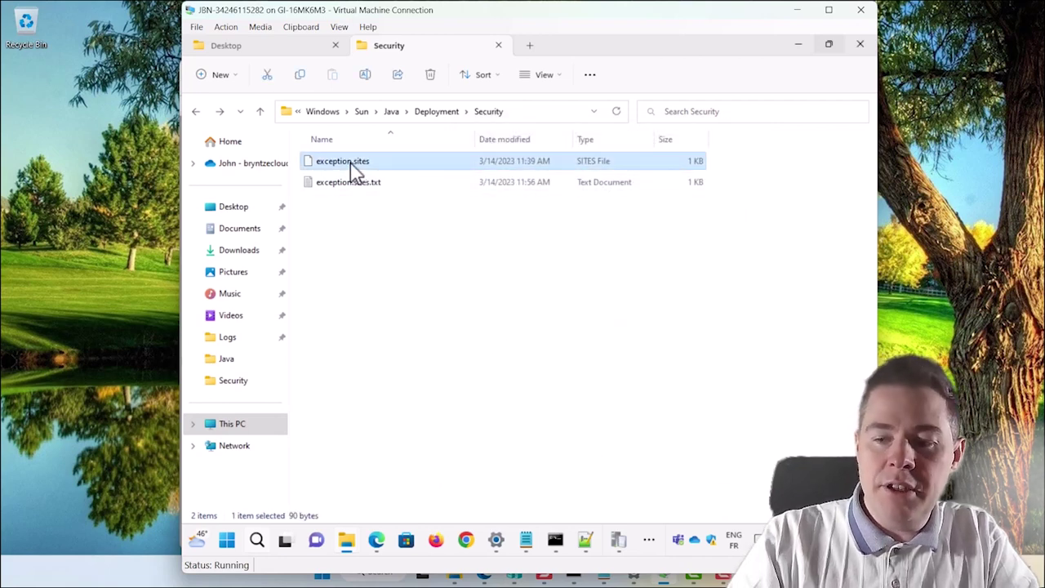
# Delete the old exception.sites and strip .txt from exception.sites.txt, confirming the extension and admin prompts
pyautogui.press('Delete')
pyautogui.press('Return')
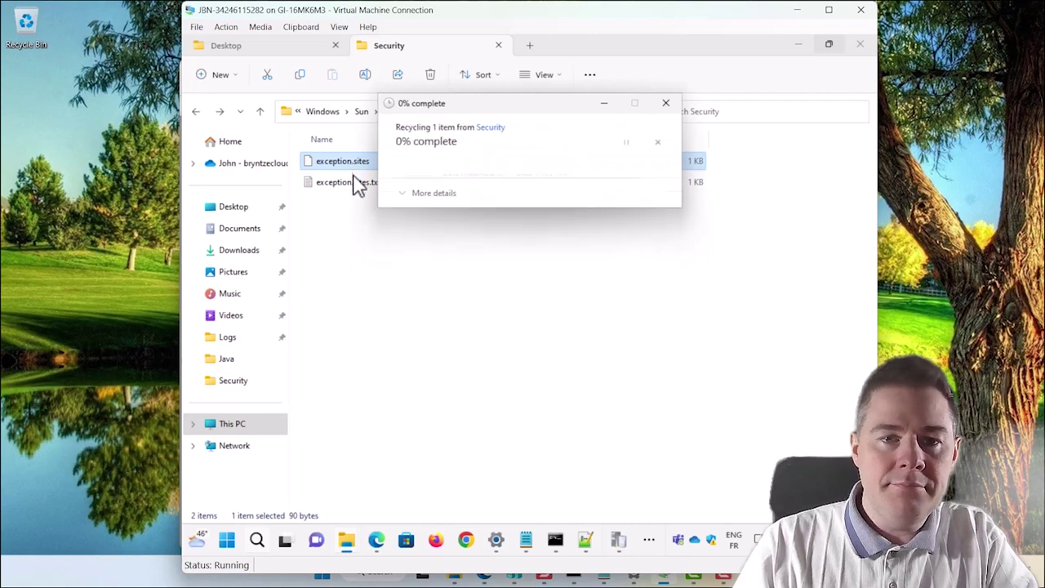
pyautogui.click(356, 171)
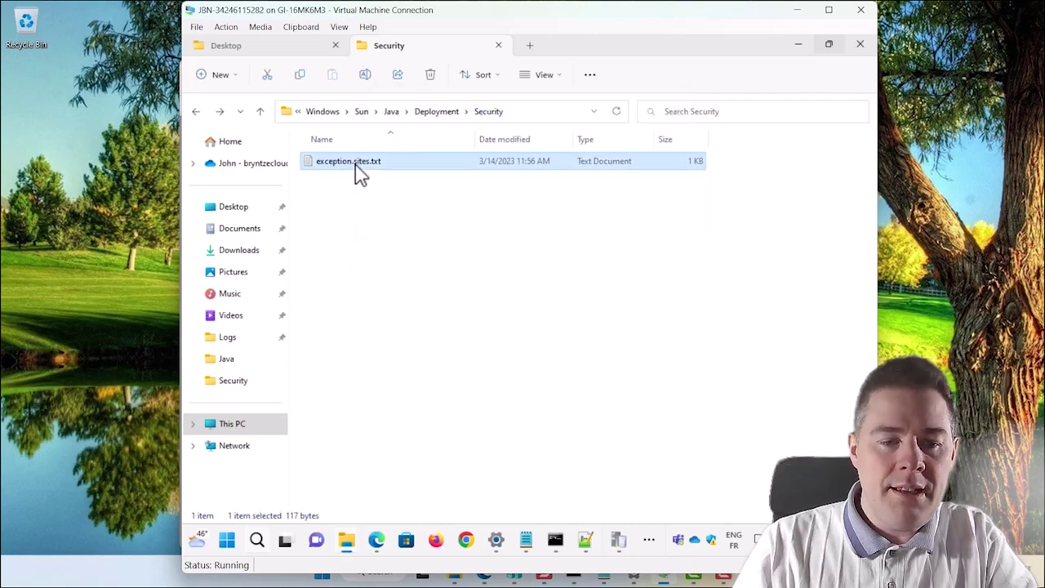
pyautogui.press('F2')
pyautogui.press('End')
pyautogui.press('BackSpace')
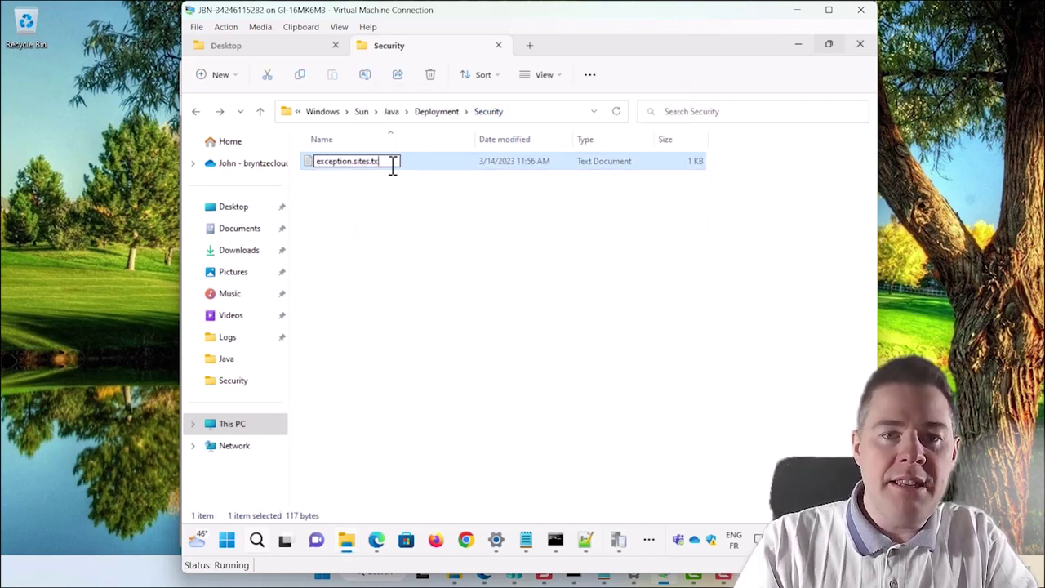
pyautogui.press('Return')
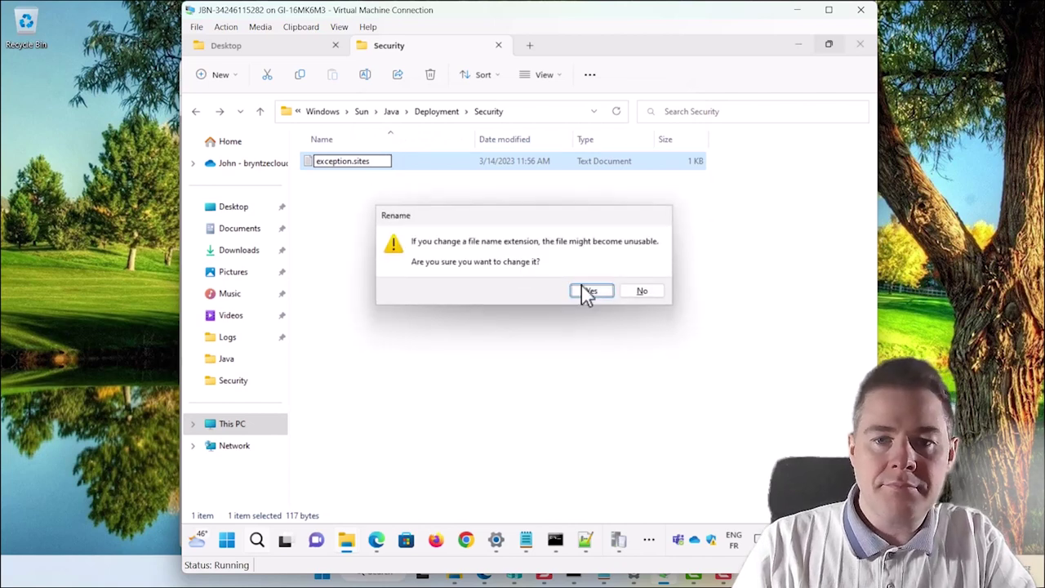
pyautogui.click(591, 289)
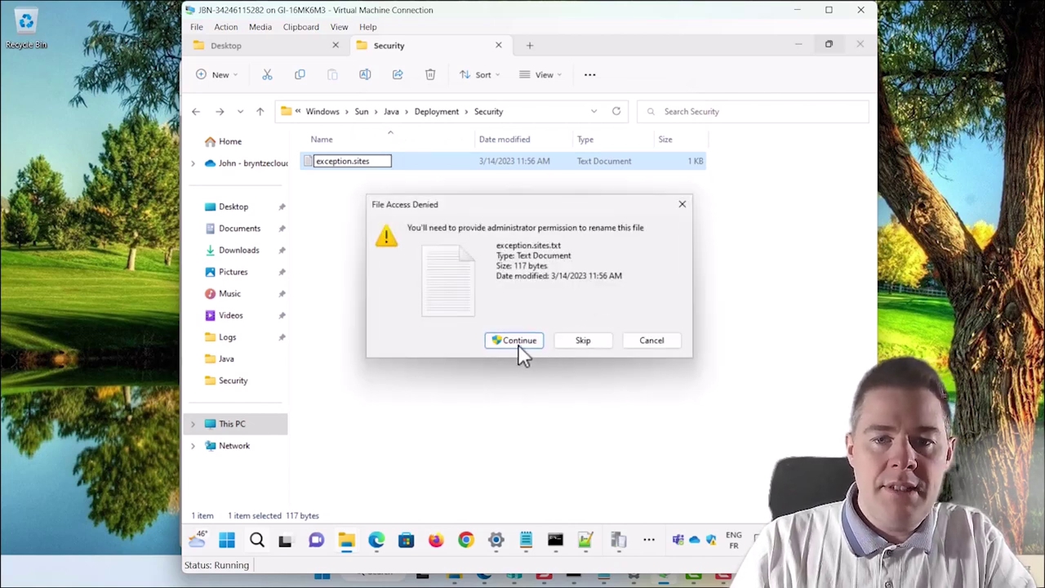
pyautogui.click(518, 344)
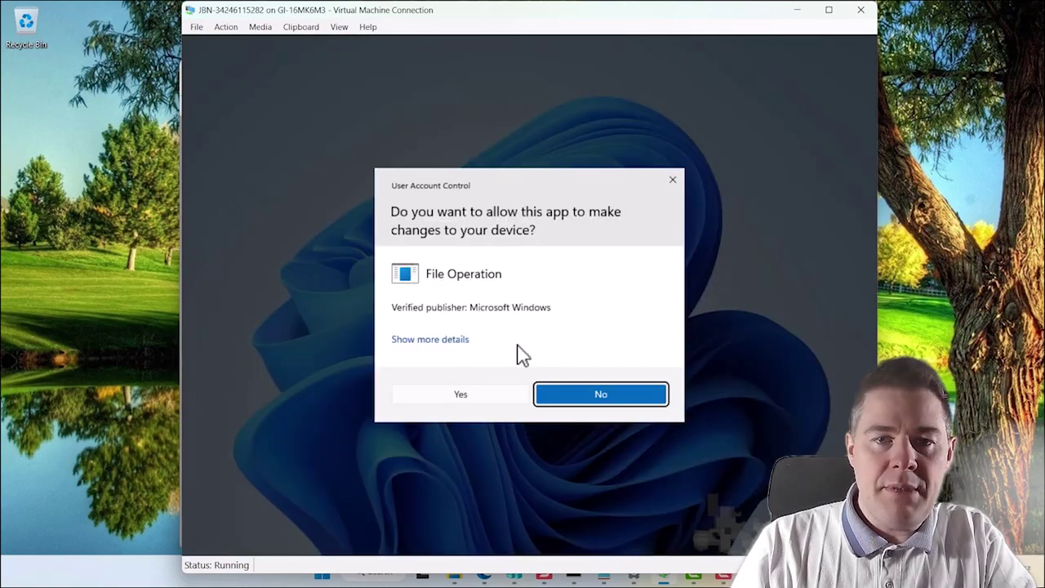
pyautogui.click(467, 400)
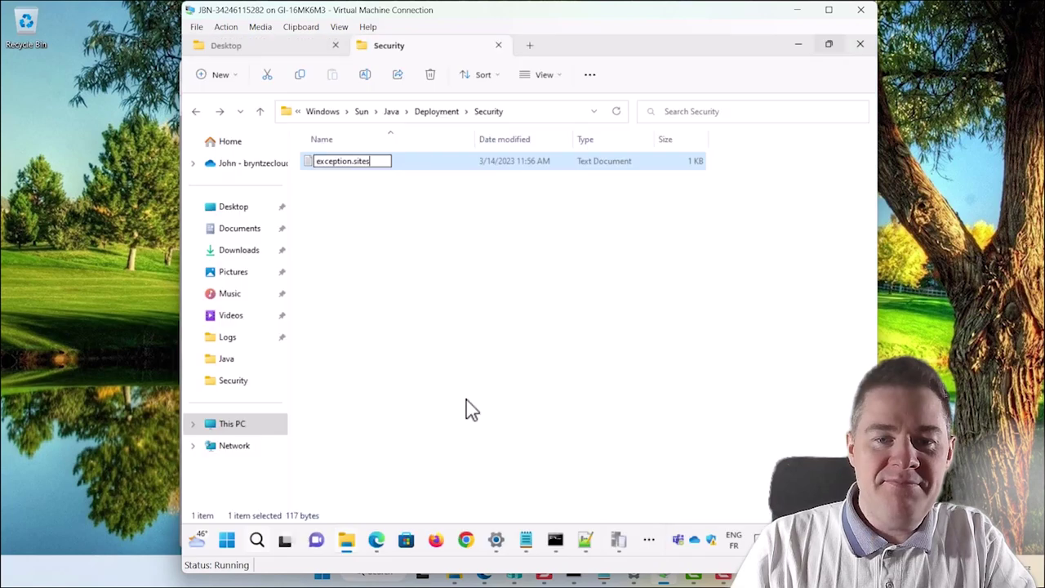
pyautogui.rightClick(344, 163)
pyautogui.click(329, 206)
pyautogui.click(329, 207)
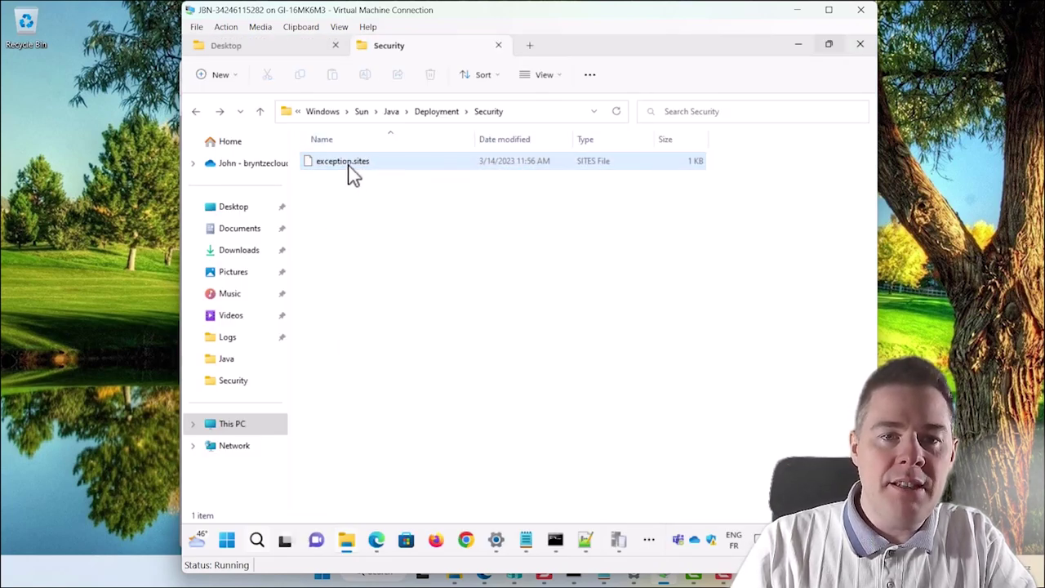
pyautogui.rightClick(348, 166)
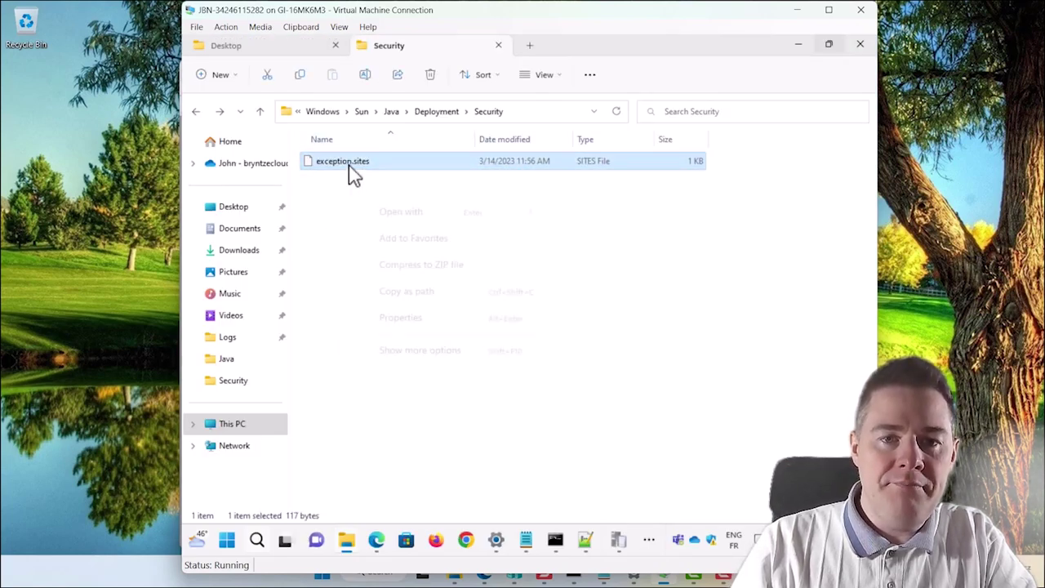
pyautogui.click(424, 327)
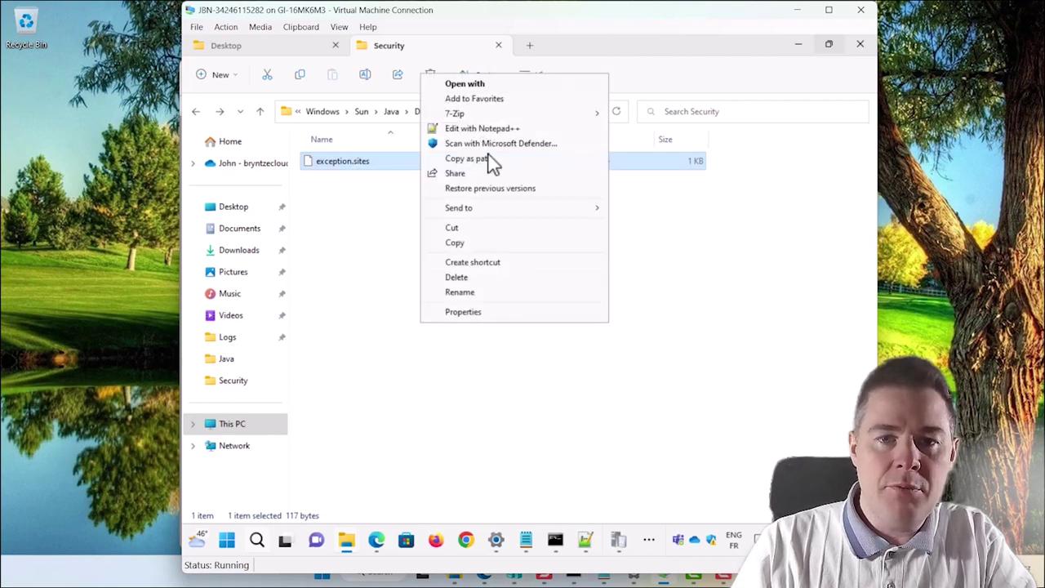
pyautogui.click(482, 131)
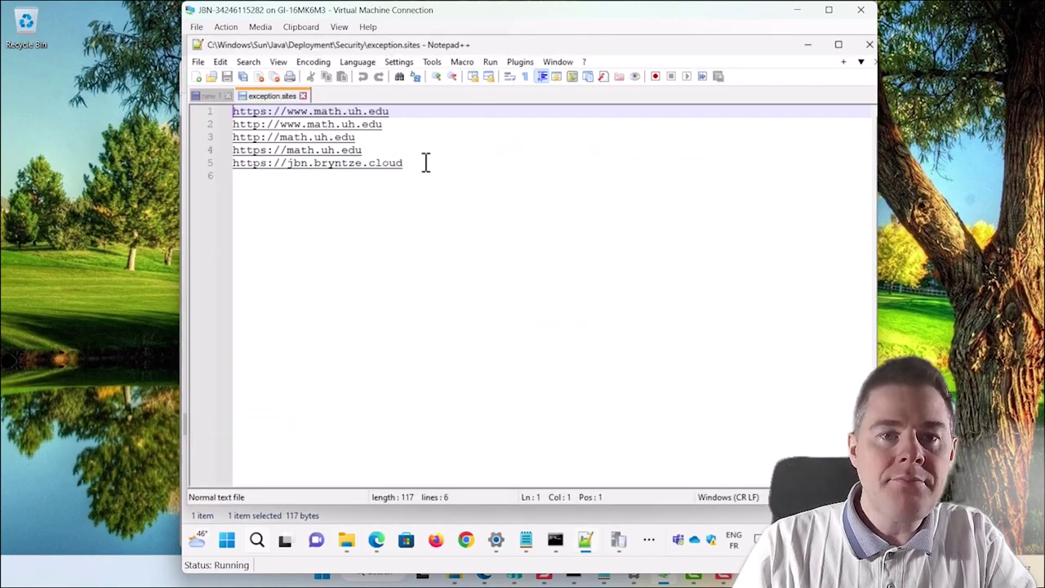
pyautogui.click(809, 45)
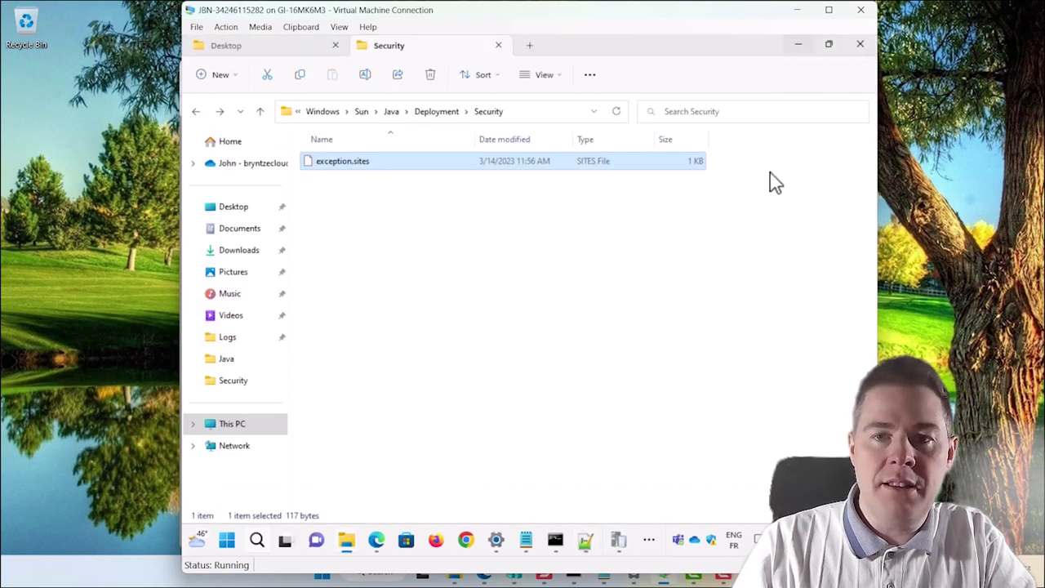
# In Configure Java, check that the Exception Site List shows all five sites, close it unchanged, and return to Edge
pyautogui.click(227, 540)
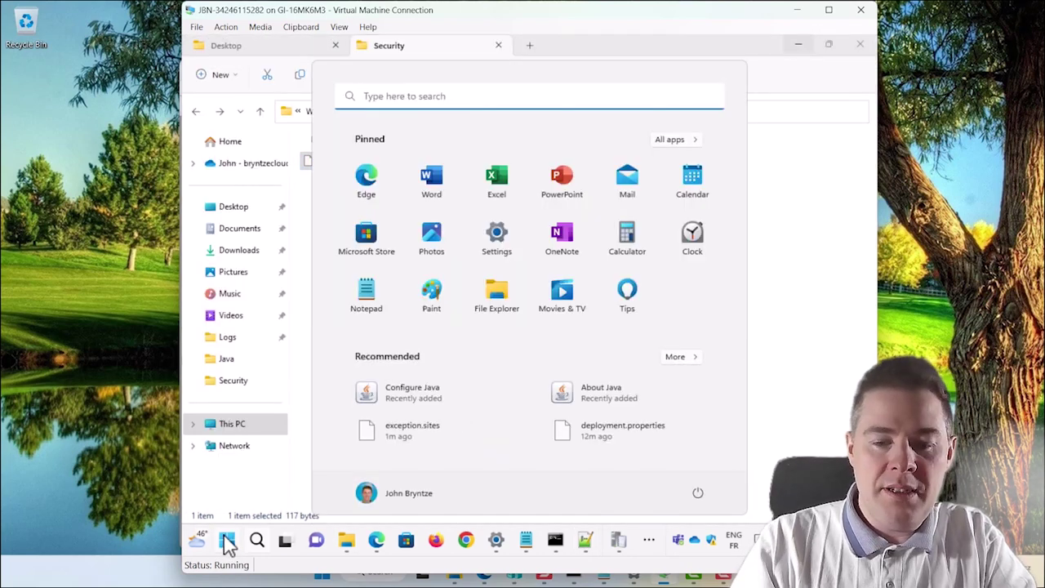
pyautogui.write('java')
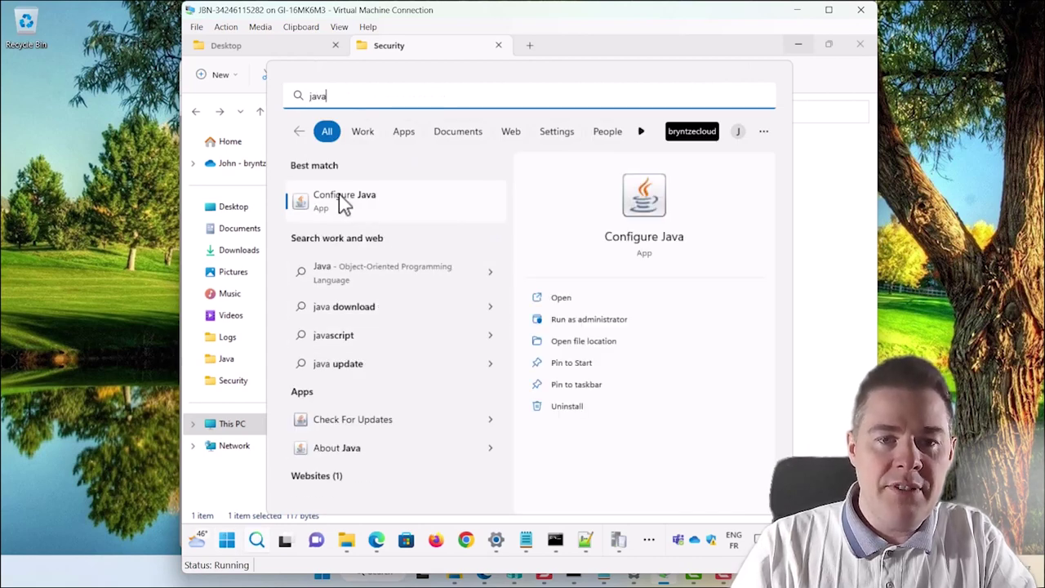
pyautogui.click(341, 198)
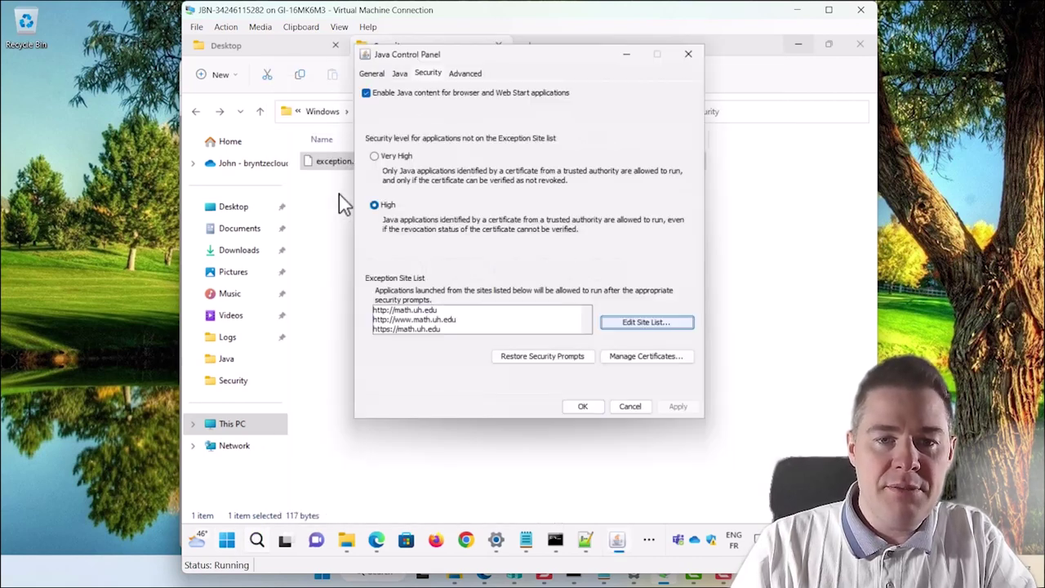
pyautogui.click(620, 325)
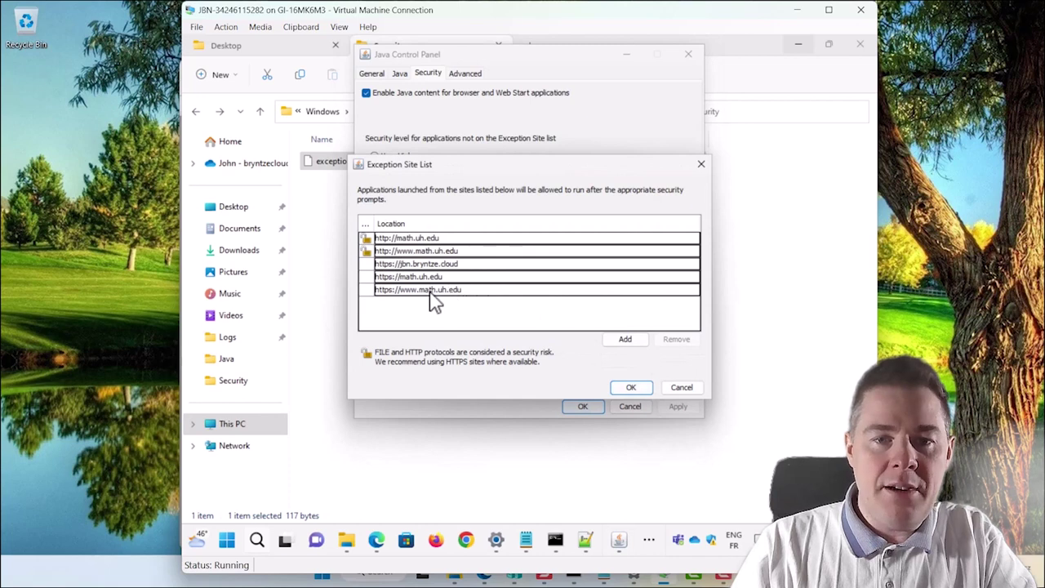
pyautogui.click(426, 264)
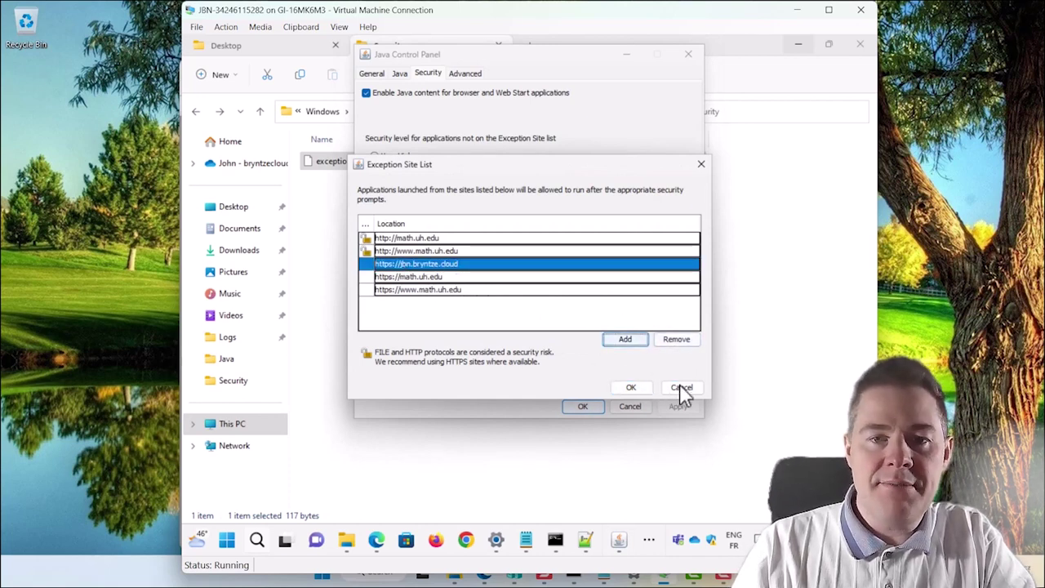
pyautogui.click(631, 388)
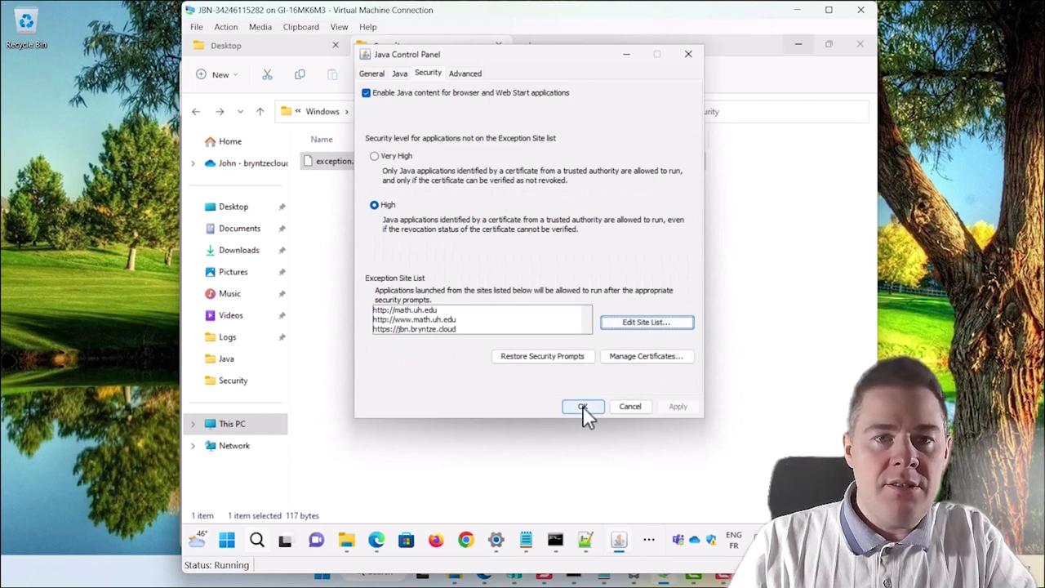
pyautogui.click(582, 406)
pyautogui.click(378, 542)
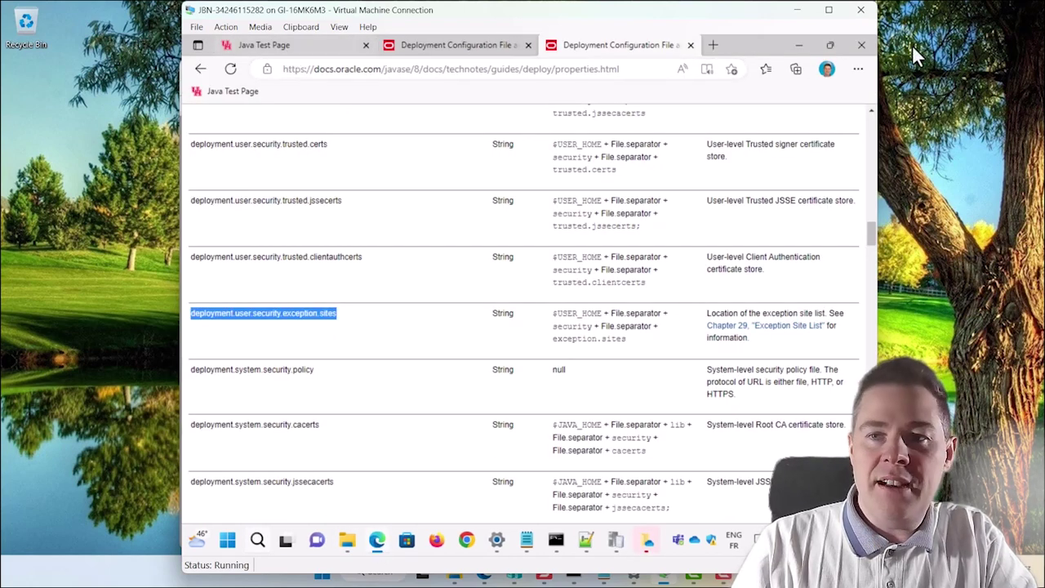
# Restart Edge, load the Java Test Page favorite to see the happy face, then close Edge
pyautogui.click(861, 45)
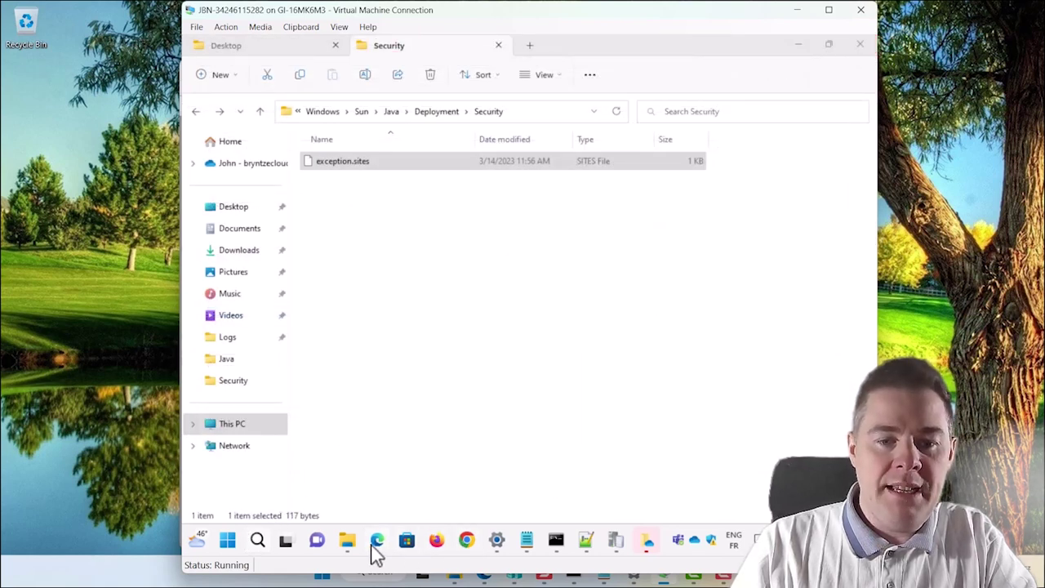
pyautogui.click(374, 549)
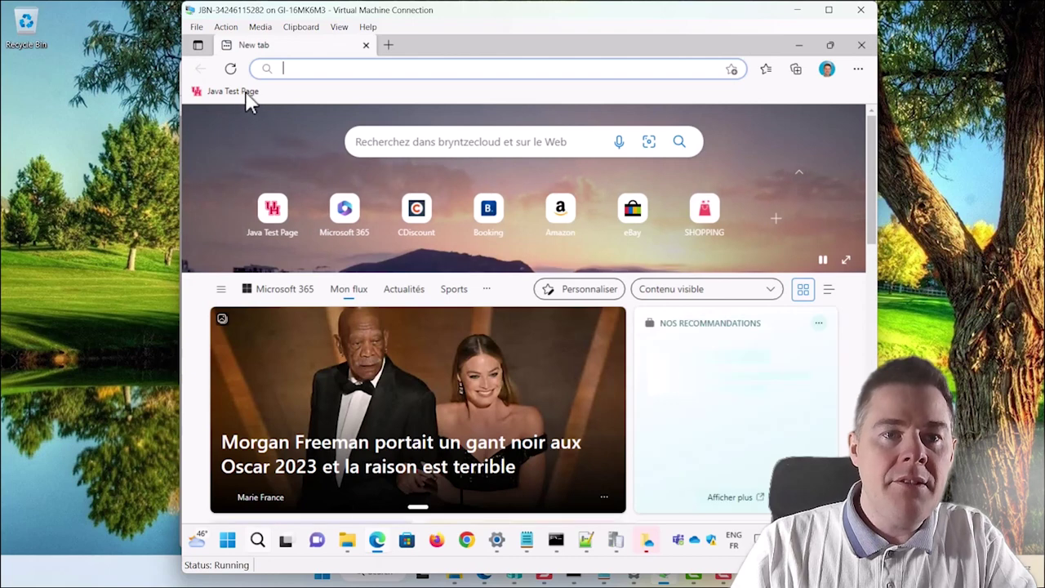
pyautogui.click(236, 91)
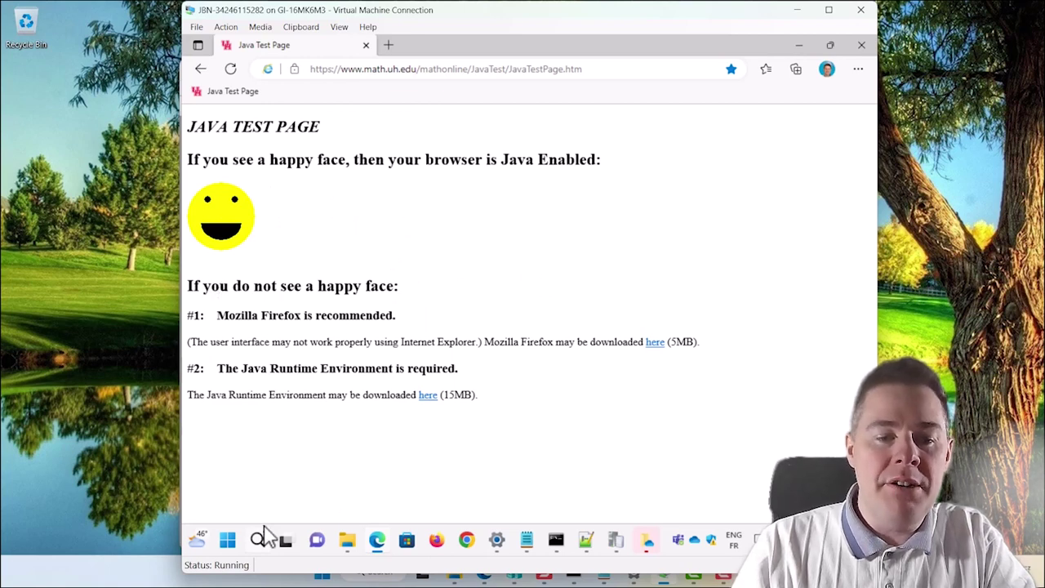
pyautogui.click(230, 545)
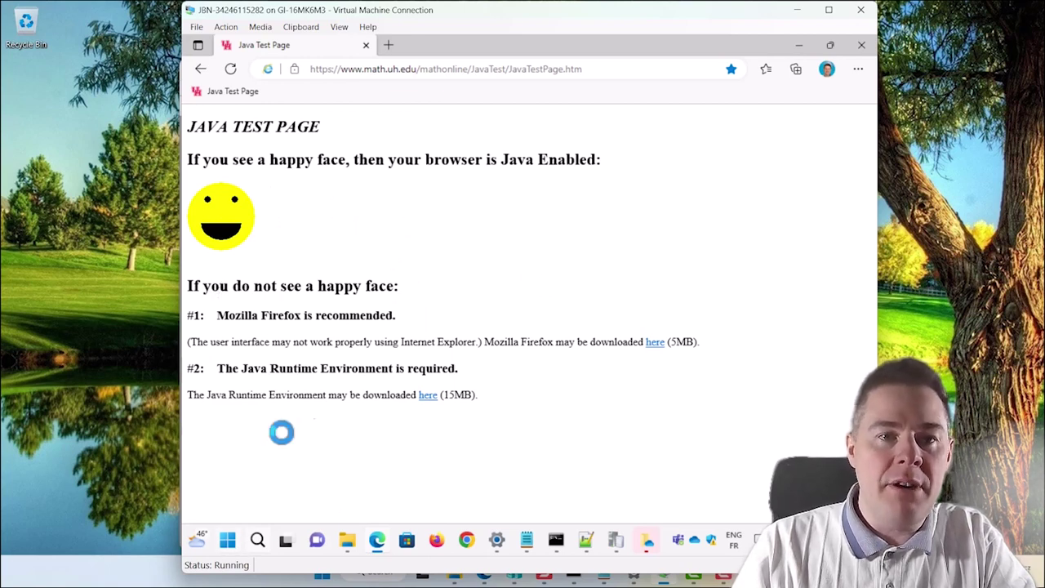
pyautogui.click(861, 45)
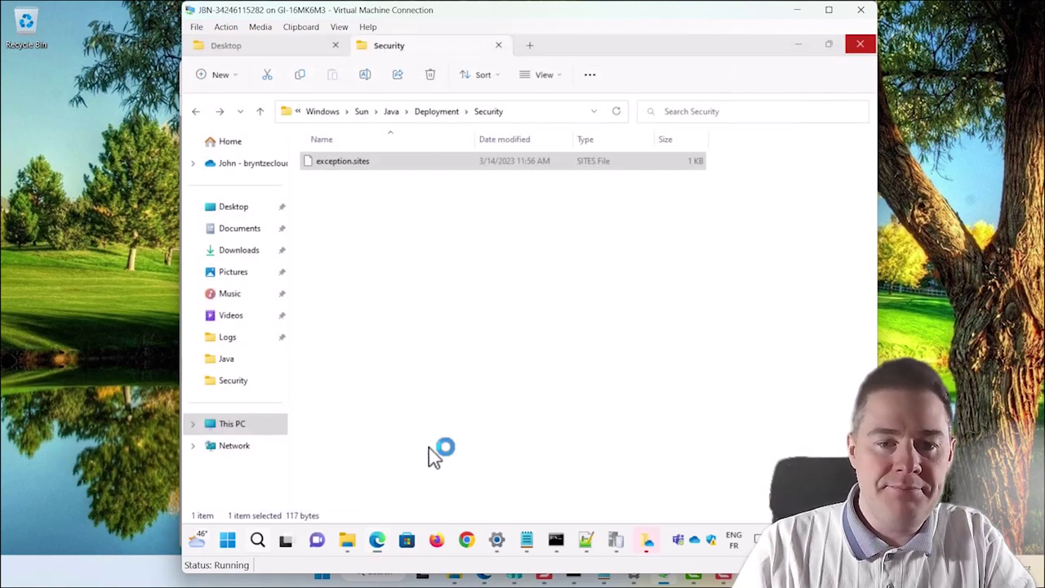
# Use Restore All on Configure Java's Security tab to bring back every hidden security prompt, then click OK
pyautogui.click(228, 541)
pyautogui.write('java')
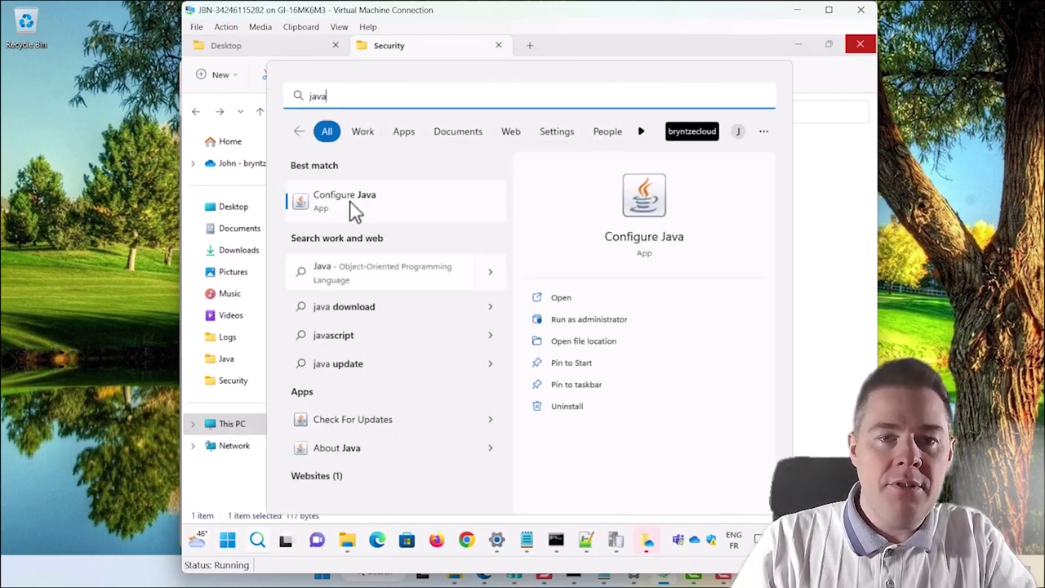
pyautogui.click(351, 208)
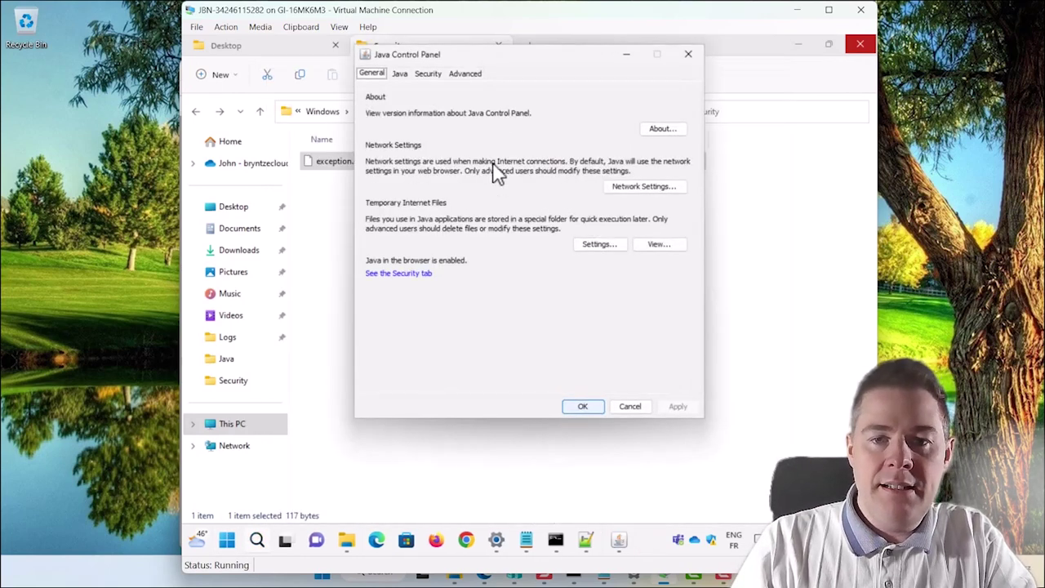
pyautogui.click(428, 75)
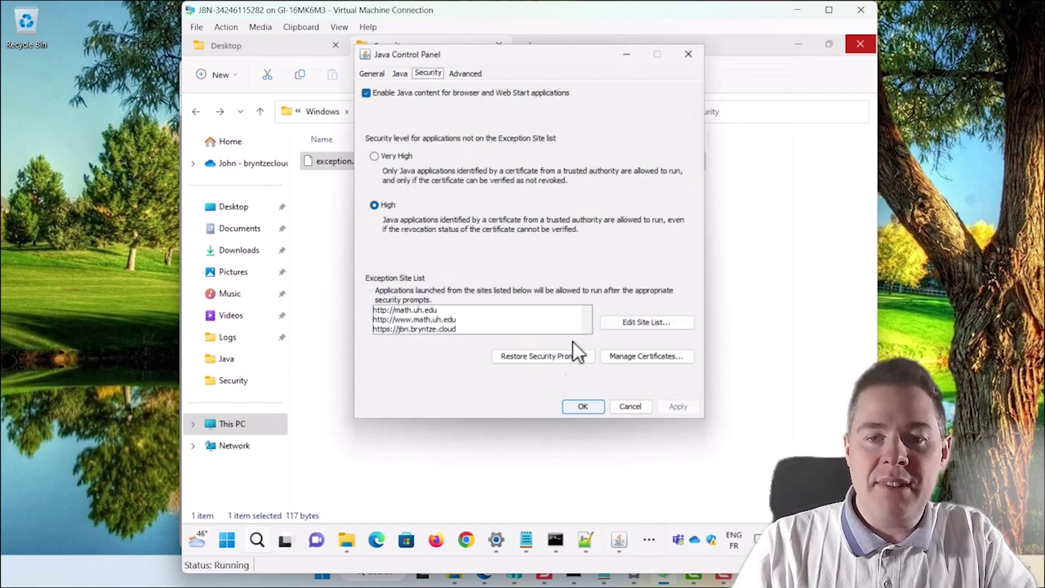
pyautogui.click(536, 359)
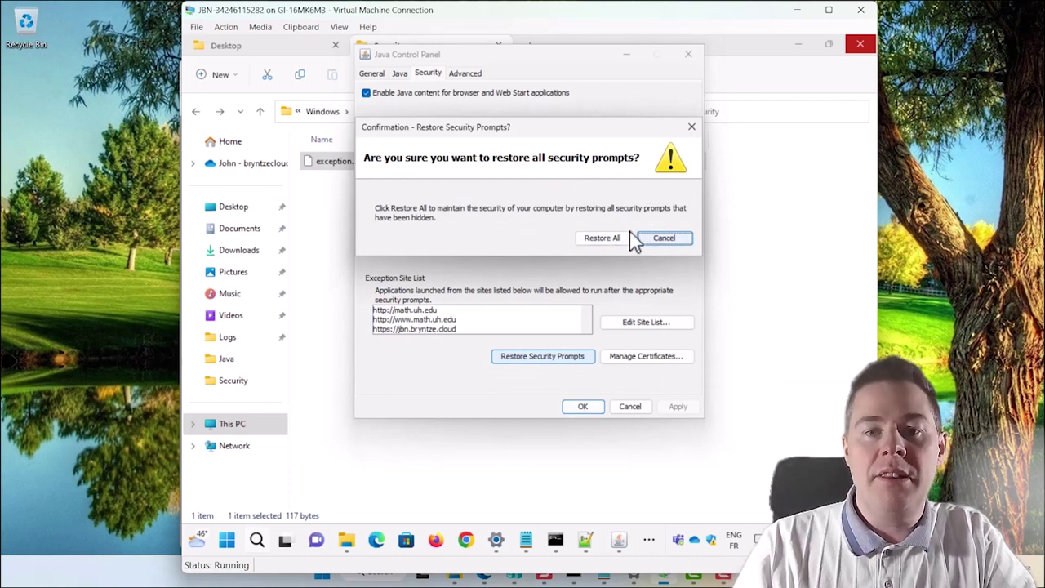
pyautogui.click(608, 238)
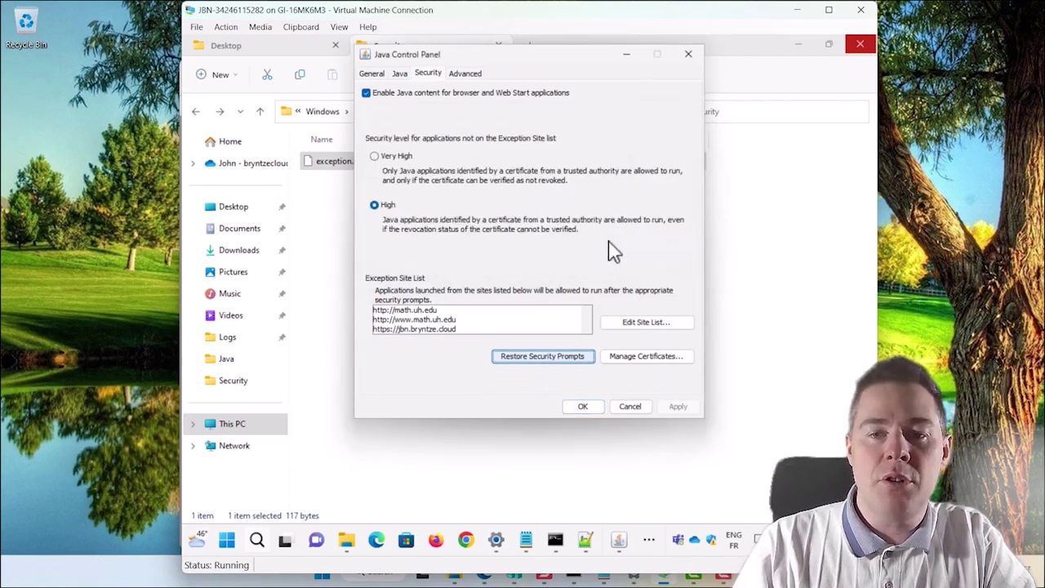
pyautogui.click(581, 406)
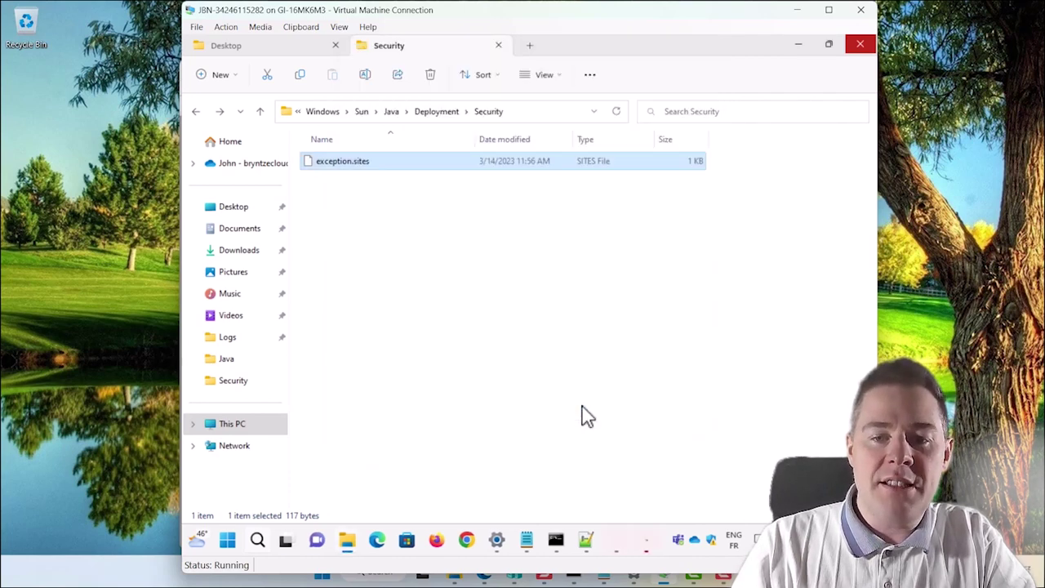
# Reopen Edge and load the Java Test Page favorite from math.uh.edu
pyautogui.click(378, 542)
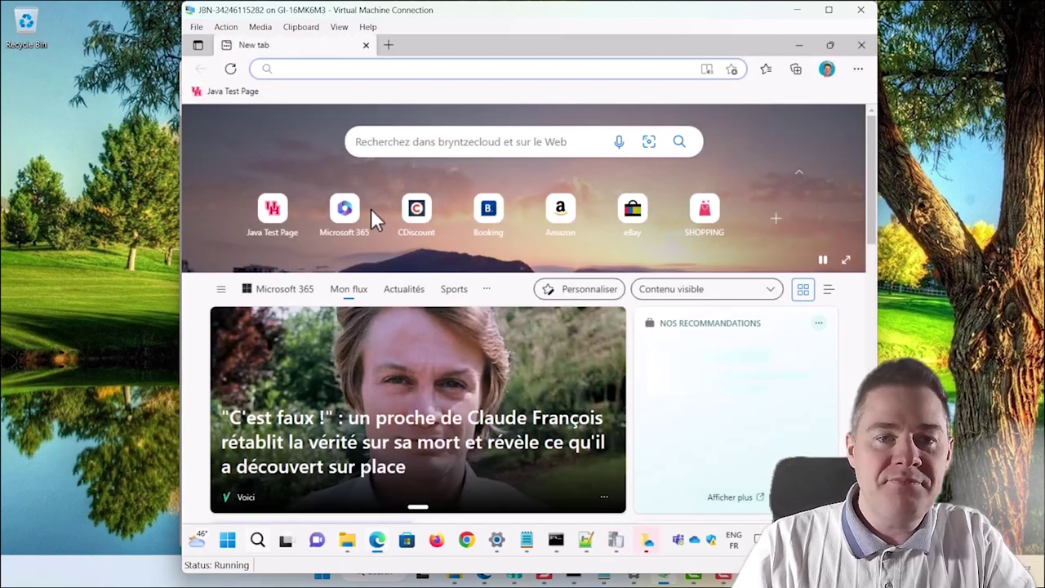
pyautogui.click(232, 91)
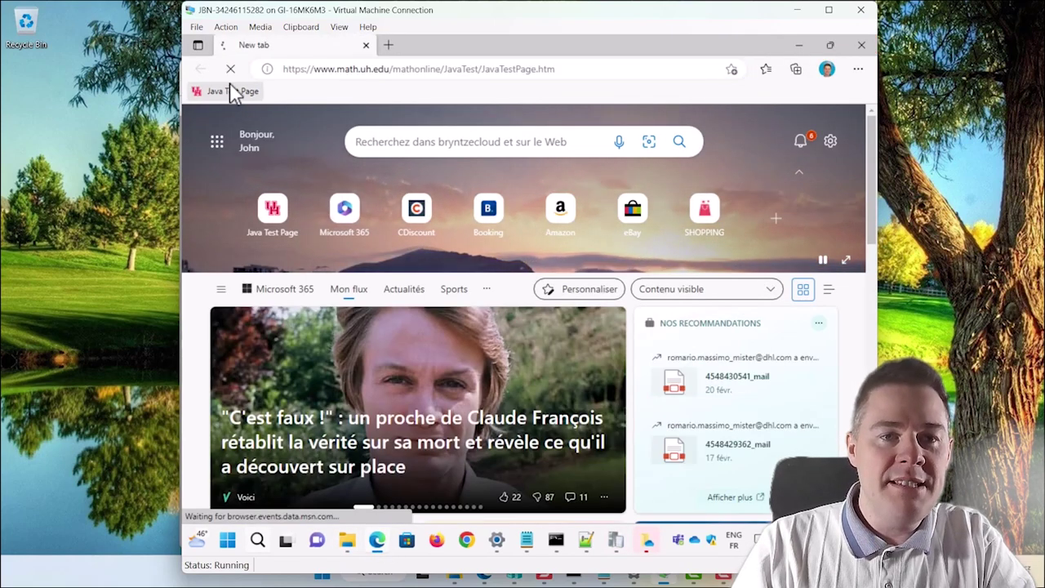